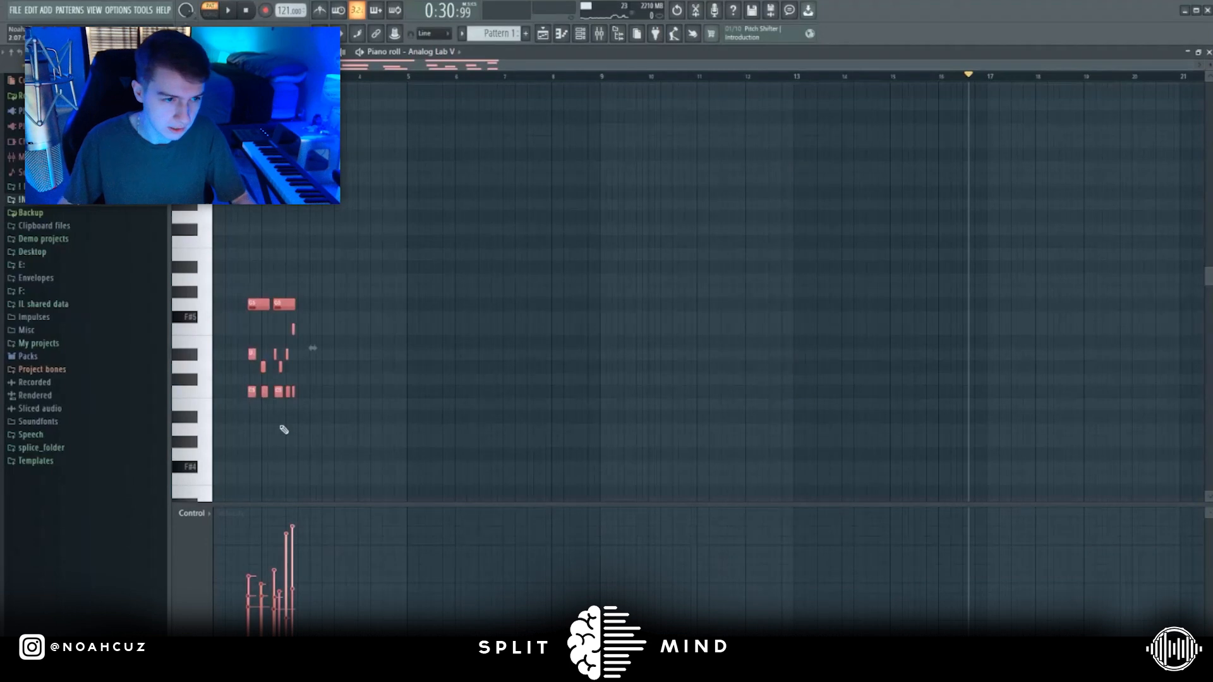
Tighten the timing of the recorded first-bar notes, nudging the second half of the phrase slightly earlier
drag(1206, 68, 785, 113)
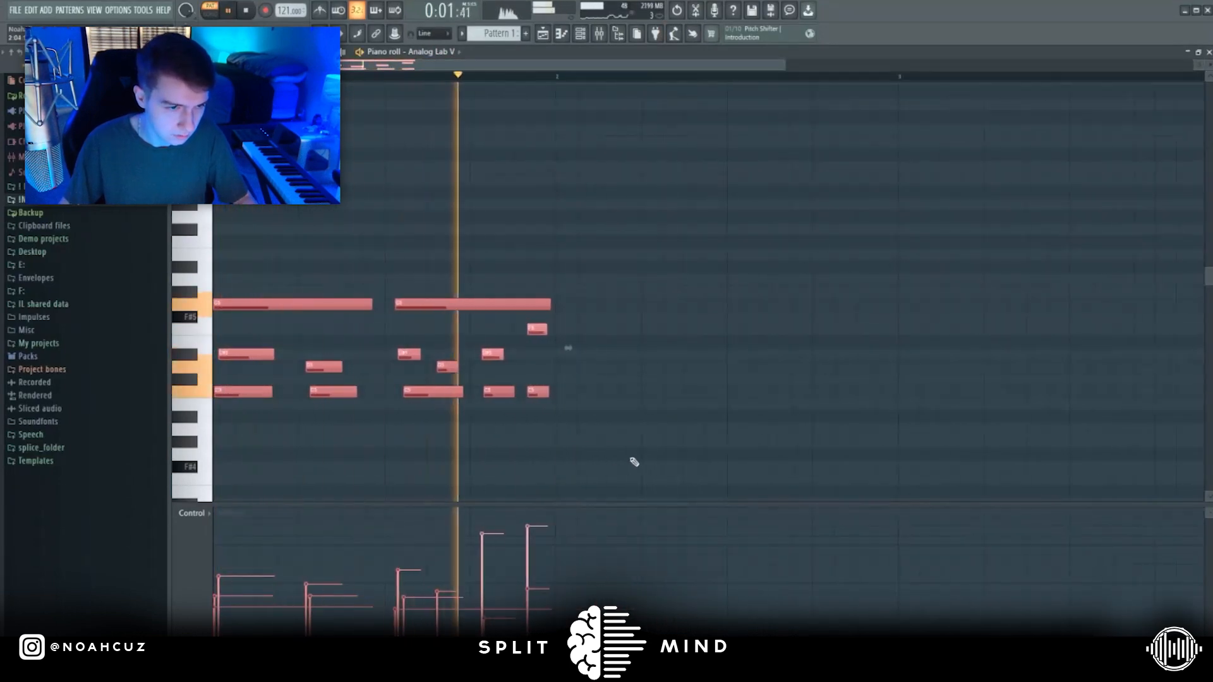
key(space)
drag(604, 462, 315, 370)
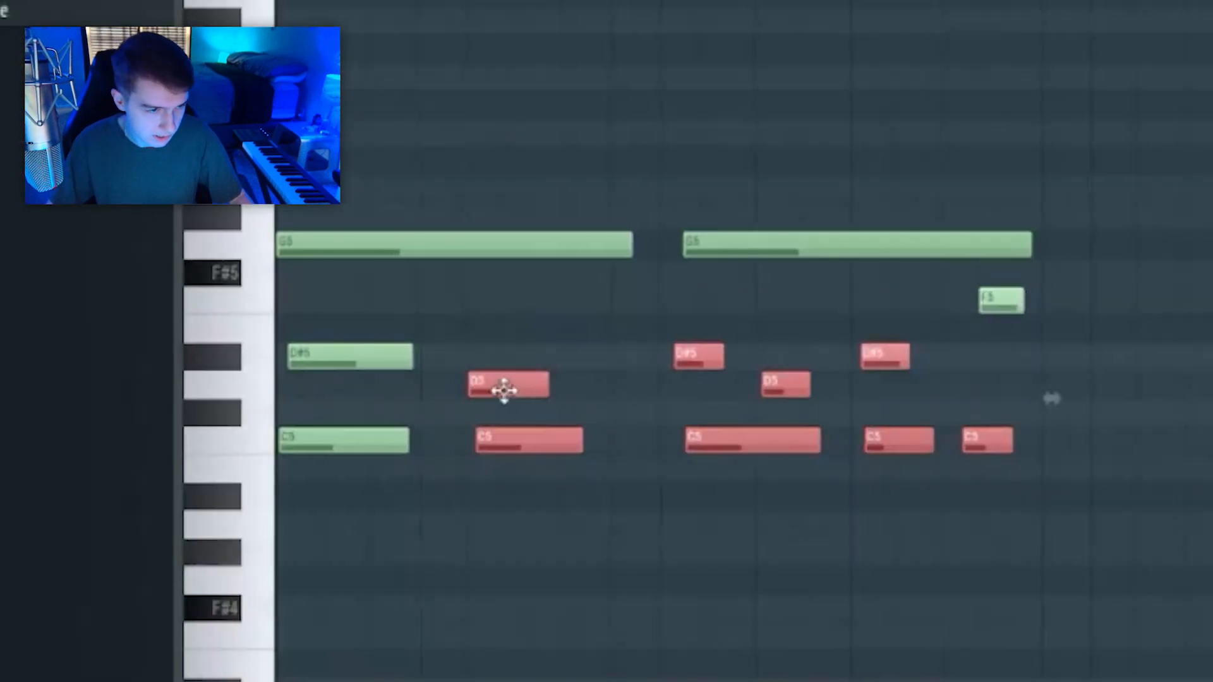
drag(381, 323, 549, 424)
drag(707, 357, 696, 357)
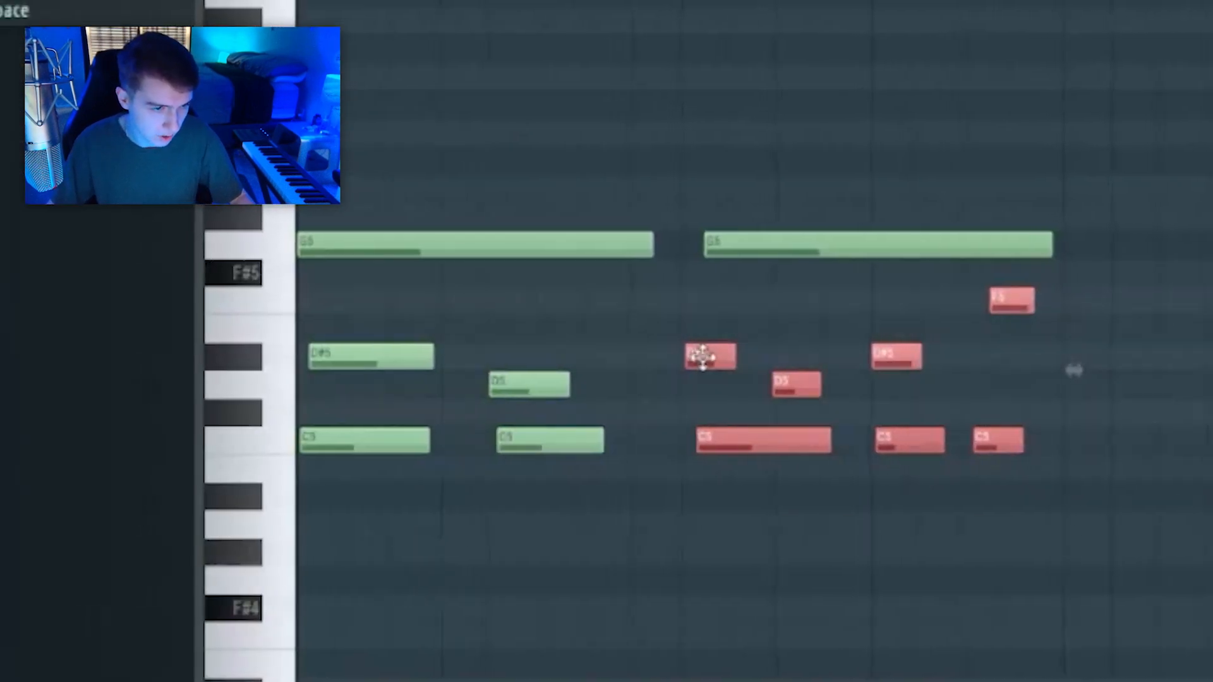
ctrl+click(721, 332)
key(alt+q)
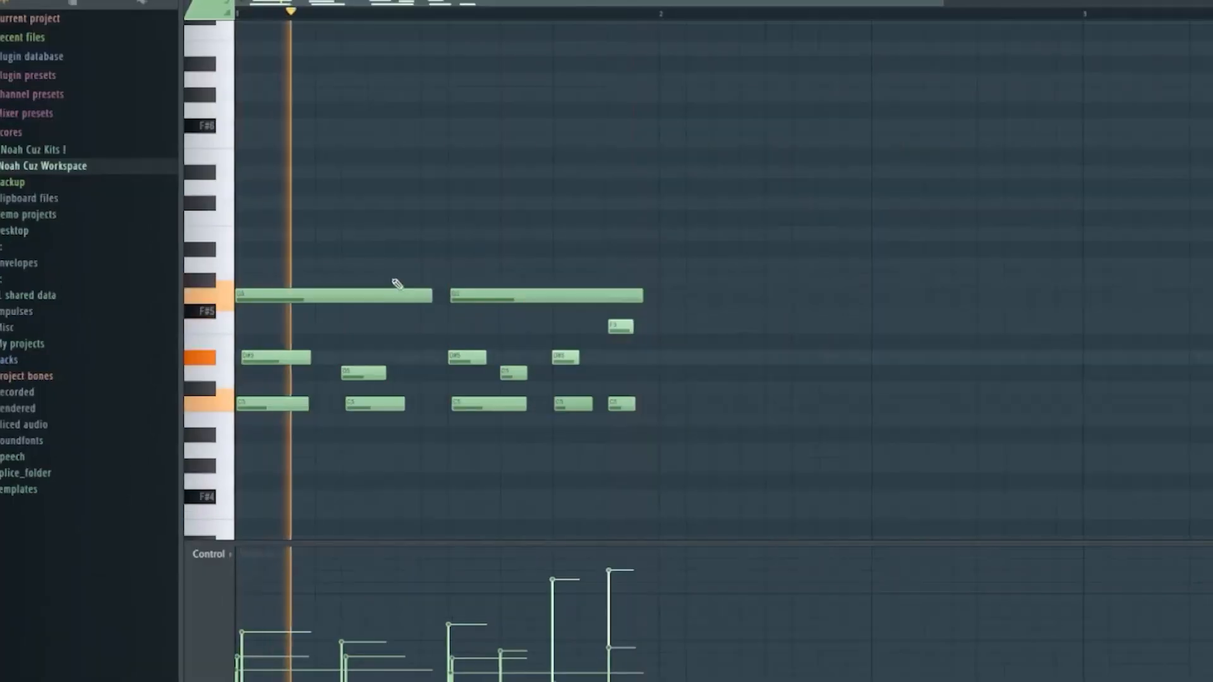
Add a short note a semitone above the first held G5, placed at that note's end
click(394, 280)
drag(577, 286, 445, 282)
click(623, 280)
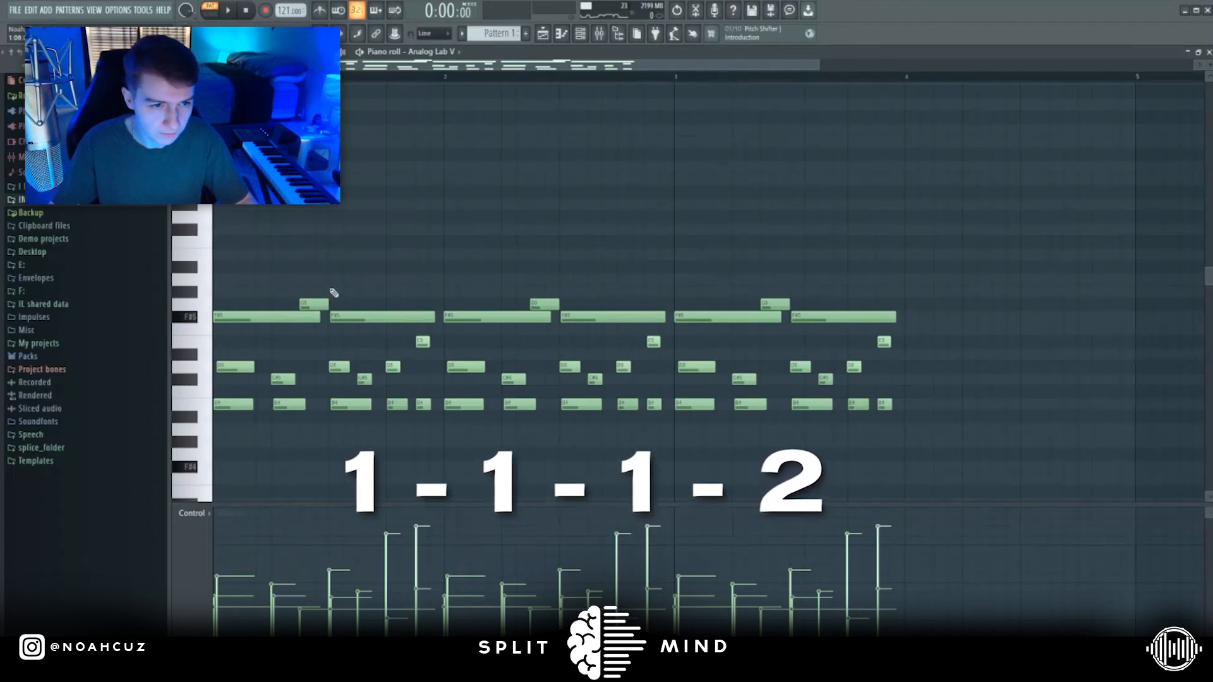
Duplicate all the notes of the third bar into bar 4
drag(921, 274, 698, 425)
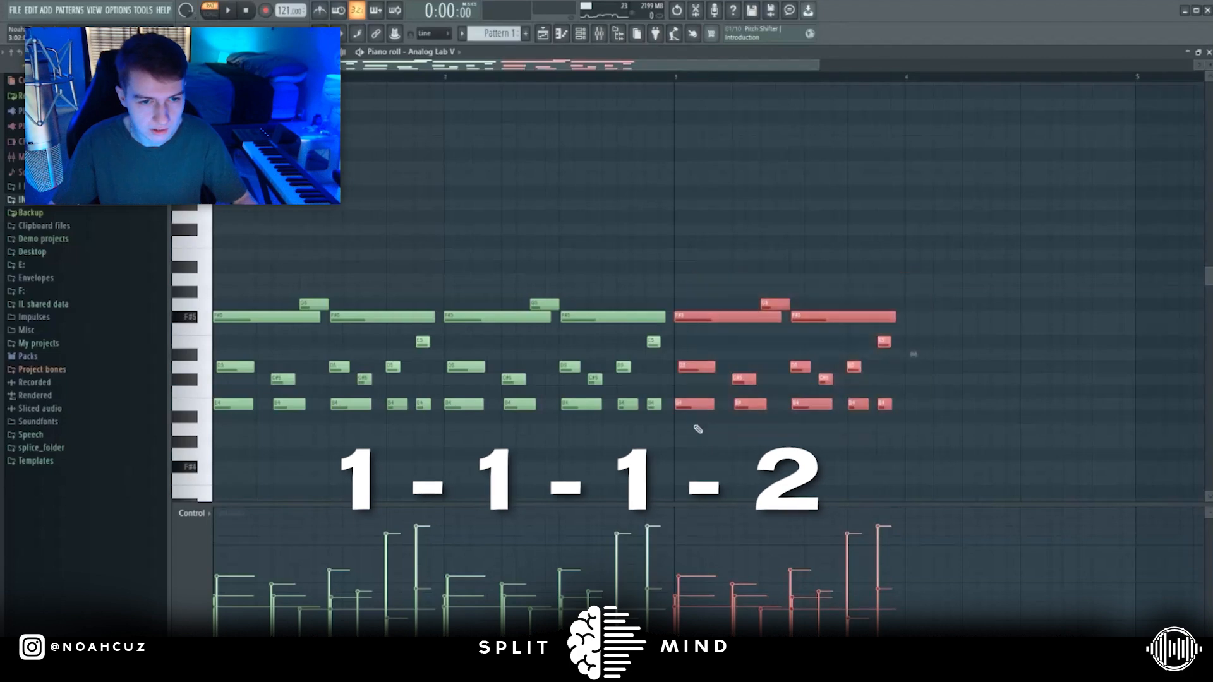
key(ctrl+b)
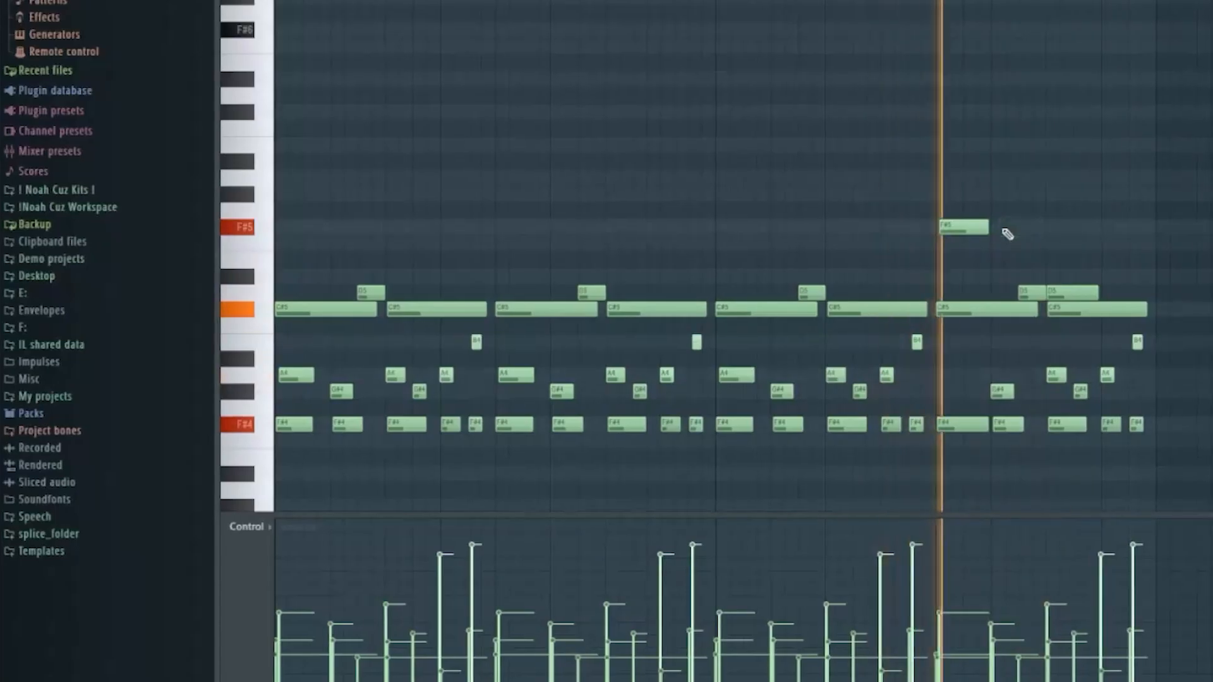
Vary the fourth bar by adding a second F#5 note right after the first and removing the extra D5 note
drag(1031, 229, 1039, 229)
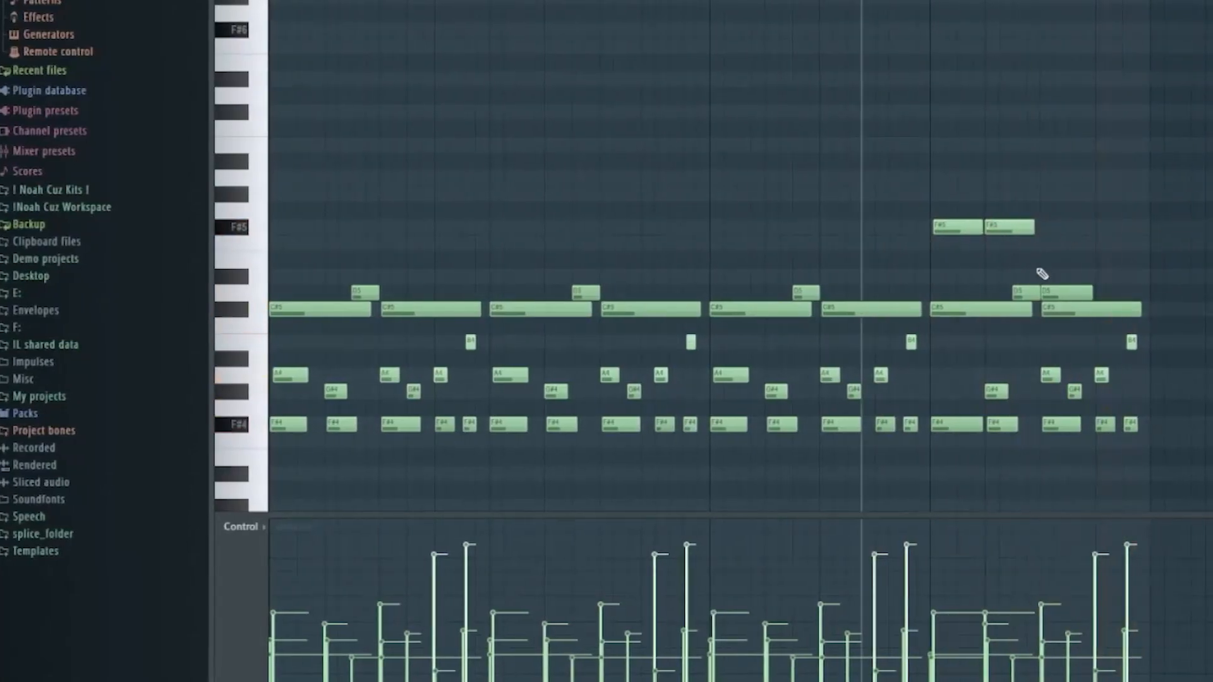
drag(1037, 288, 1034, 290)
right_click(1054, 296)
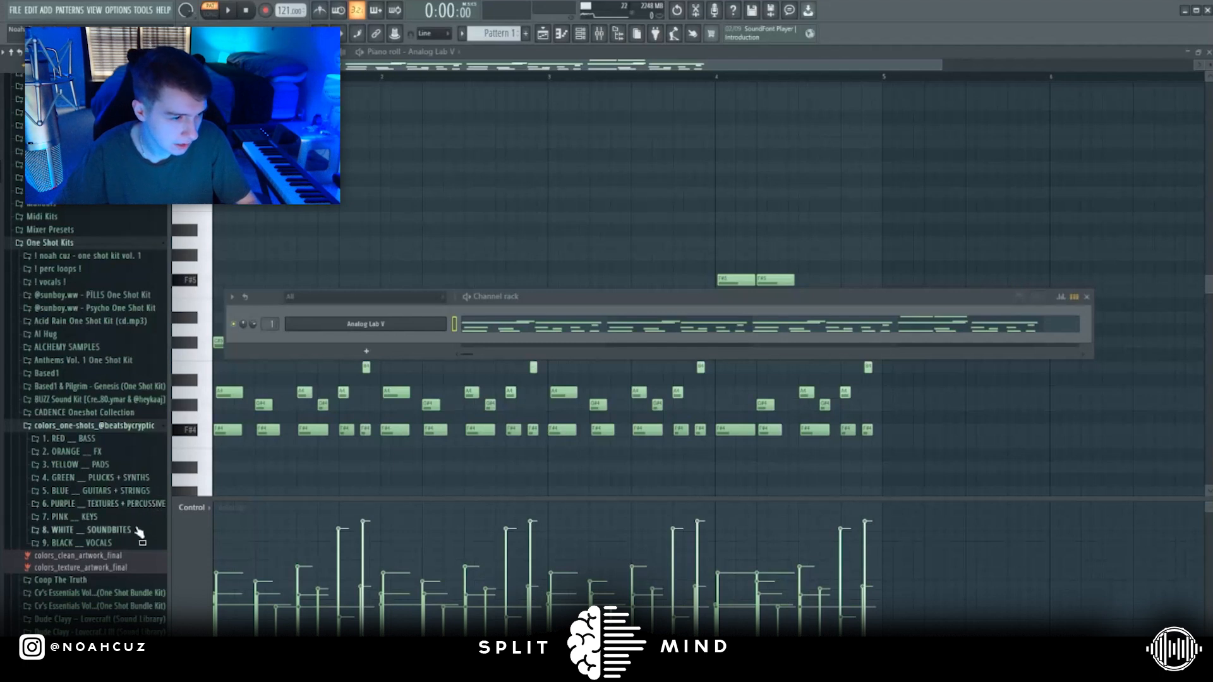
Load the one-shot (C)_piano_#ff0066 (12) from the 7. PINK __ KEYS folder into a new channel
click(107, 520)
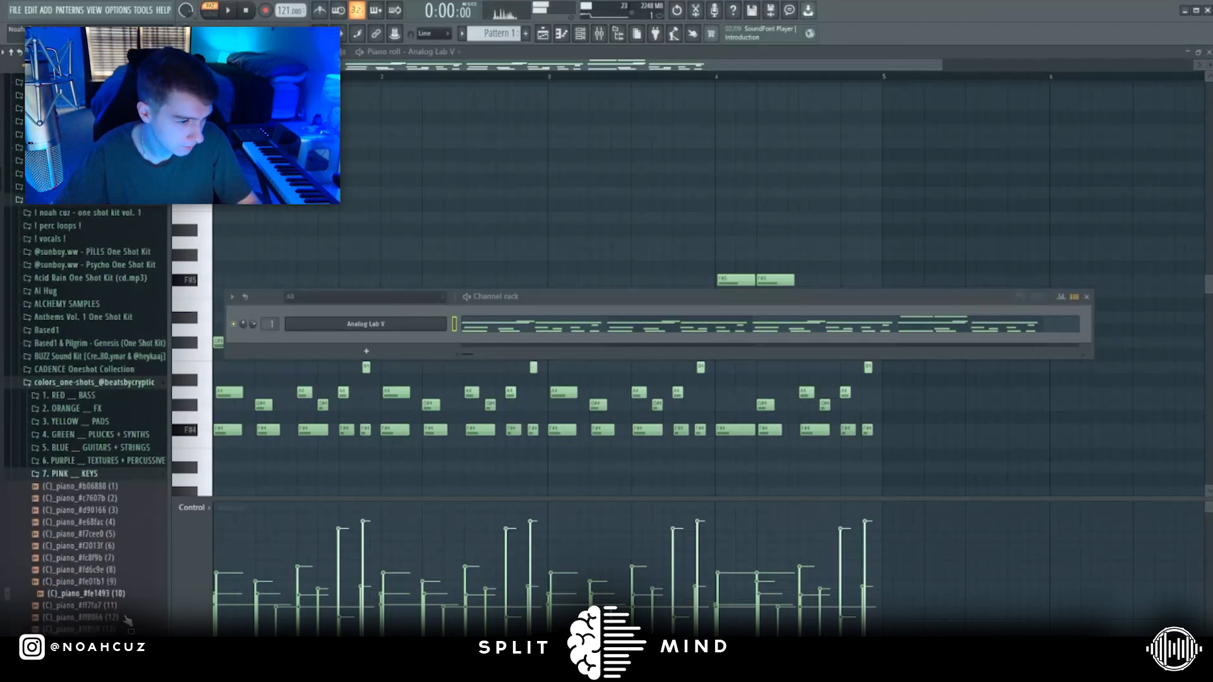
right_click(123, 620)
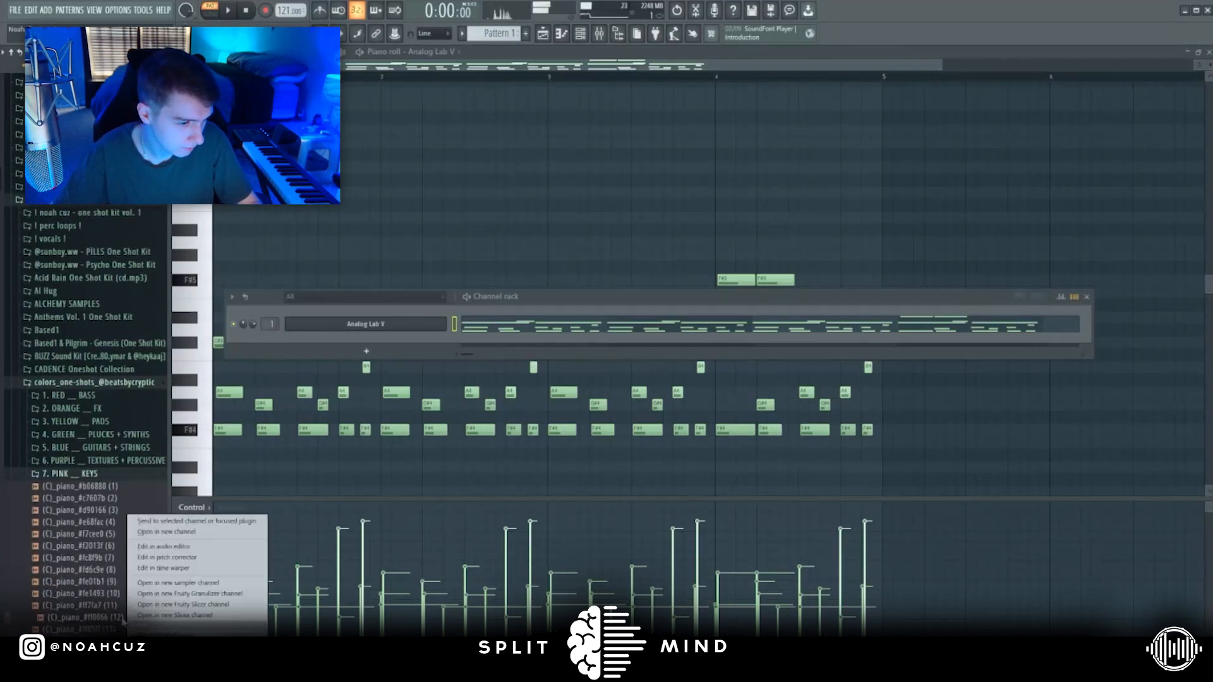
click(165, 534)
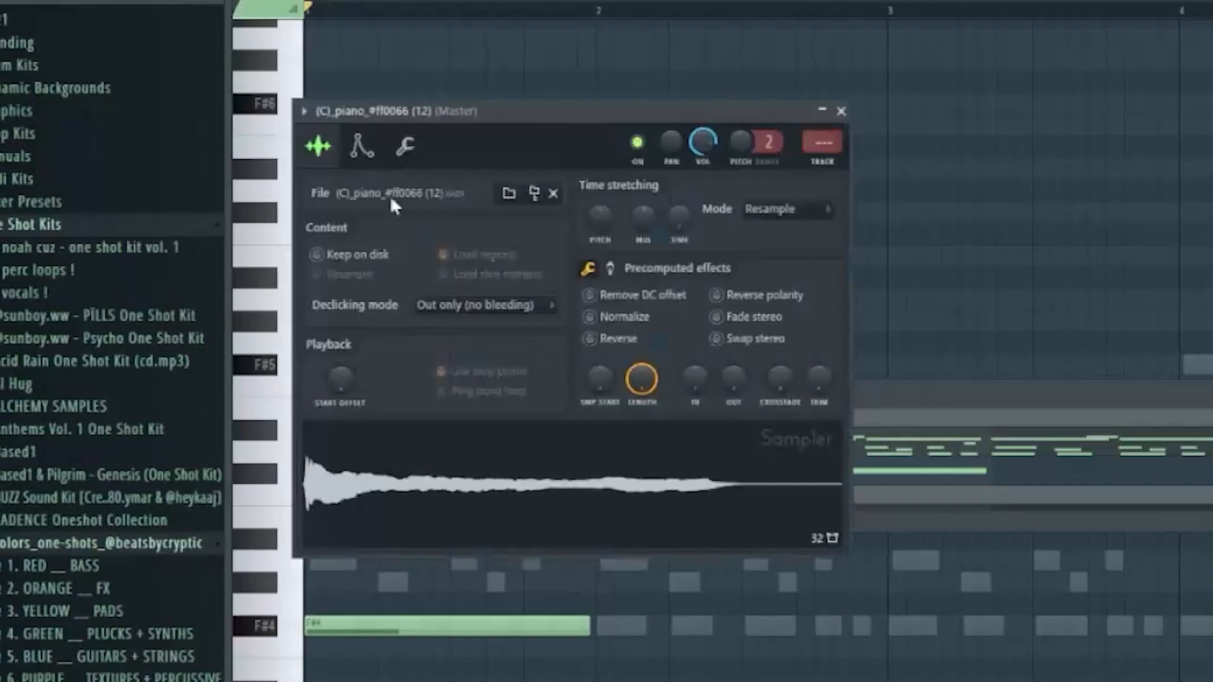
Shape the piano sampler's volume envelope with a long hold, low sustain and short release
click(245, 155)
drag(362, 342, 396, 278)
drag(428, 340, 463, 386)
mouse_move(519, 342)
mouse_down()
mouse_move(506, 366)
mouse_move(528, 338)
mouse_up()
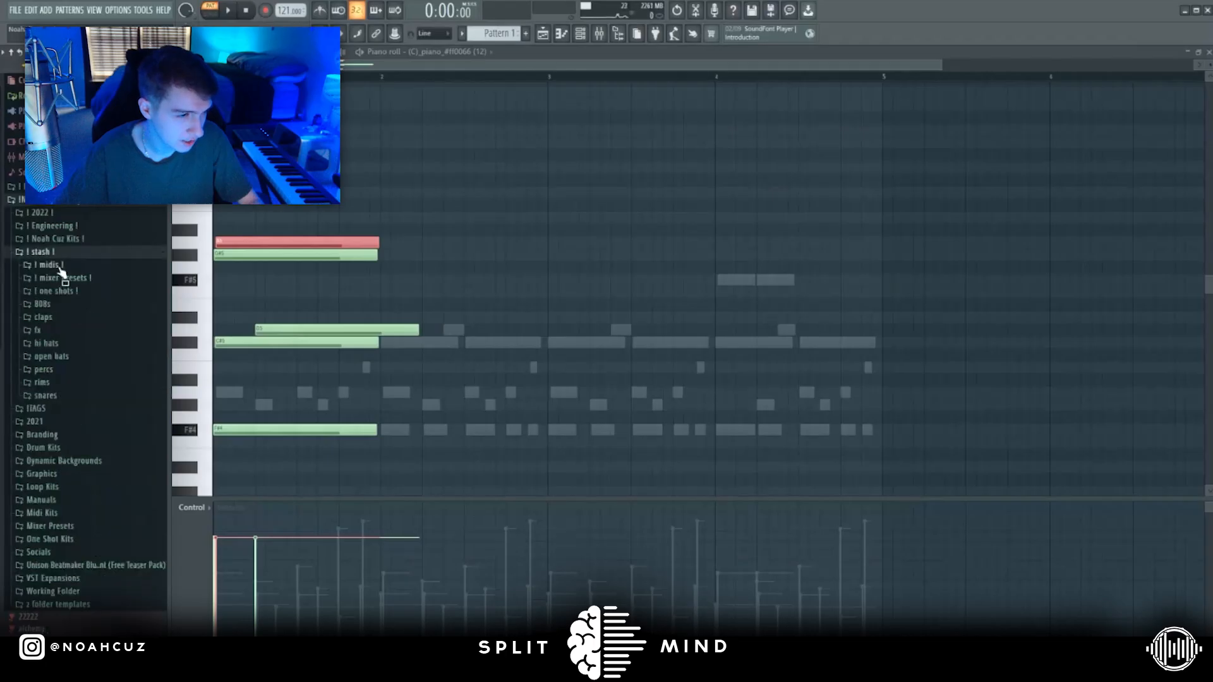
Browse the keys folder within the stash's MIDI collection for piano parts
click(60, 266)
click(50, 330)
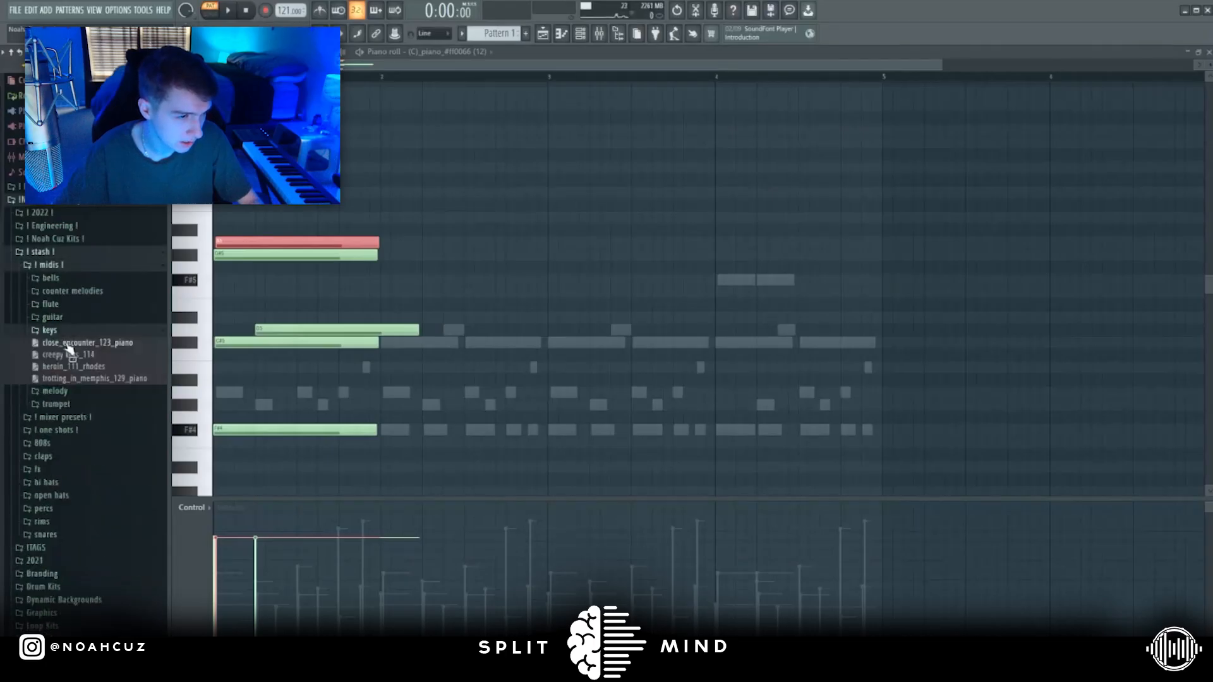
drag(256, 292, 490, 273)
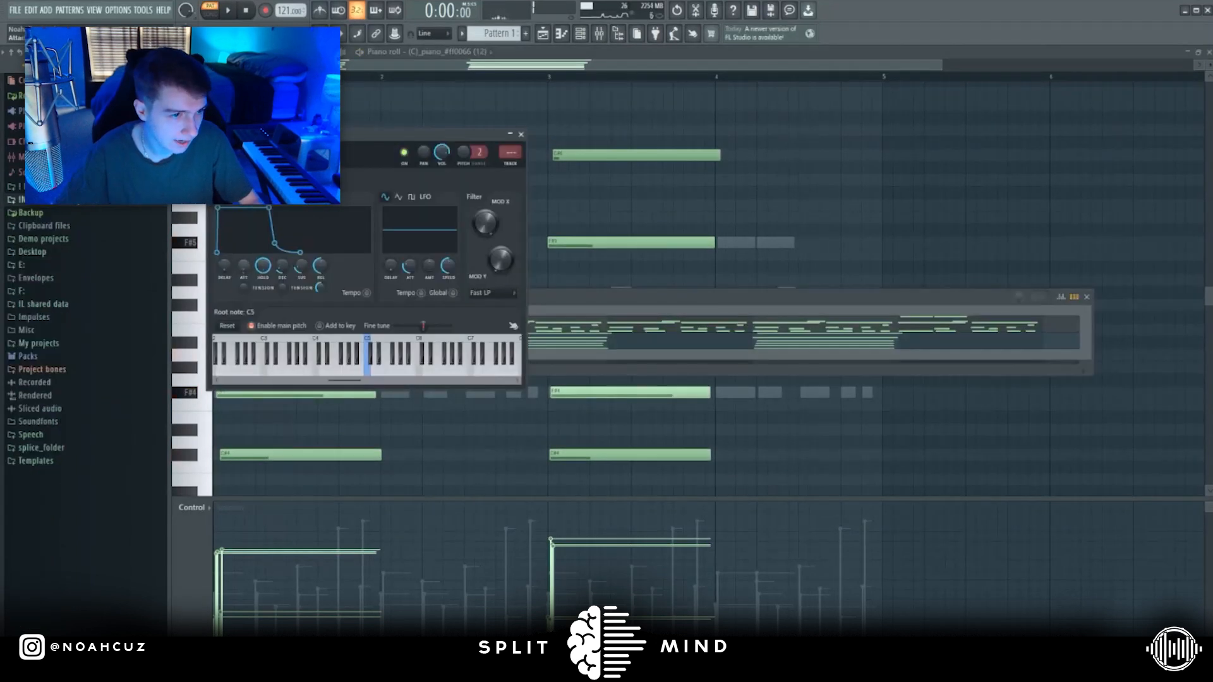
Play the pattern and listen to the piano chords together with the Analog Lab V melody
key(space)
click(550, 311)
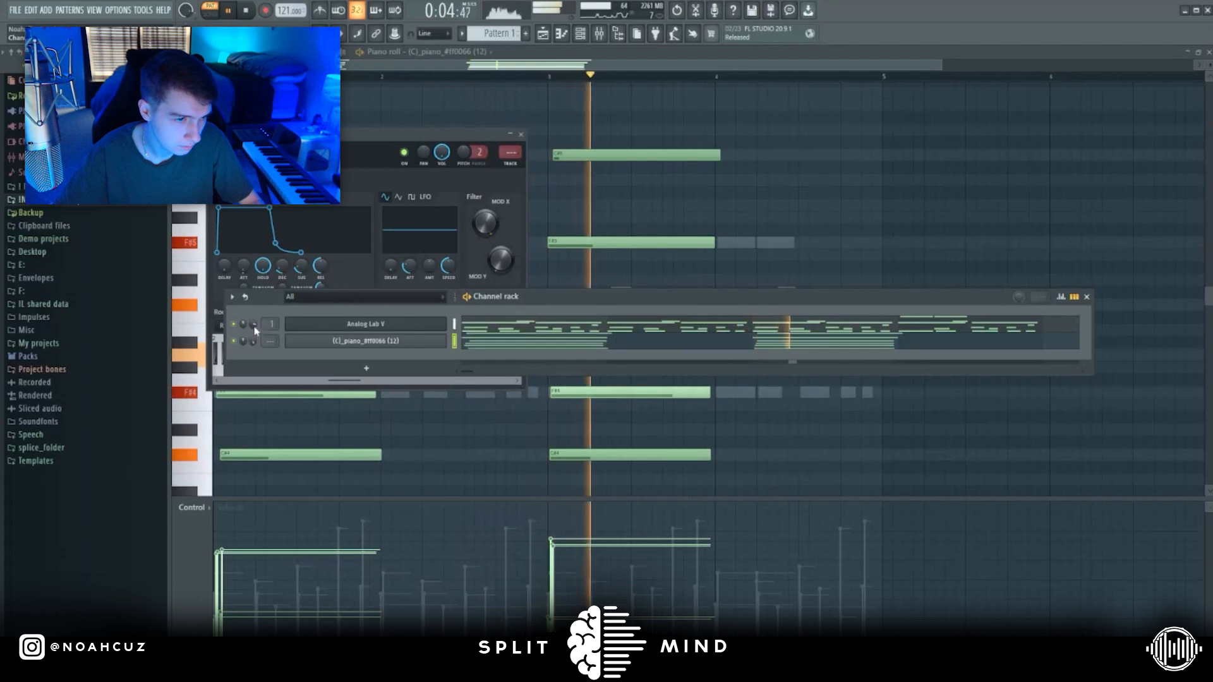
right_click(446, 334)
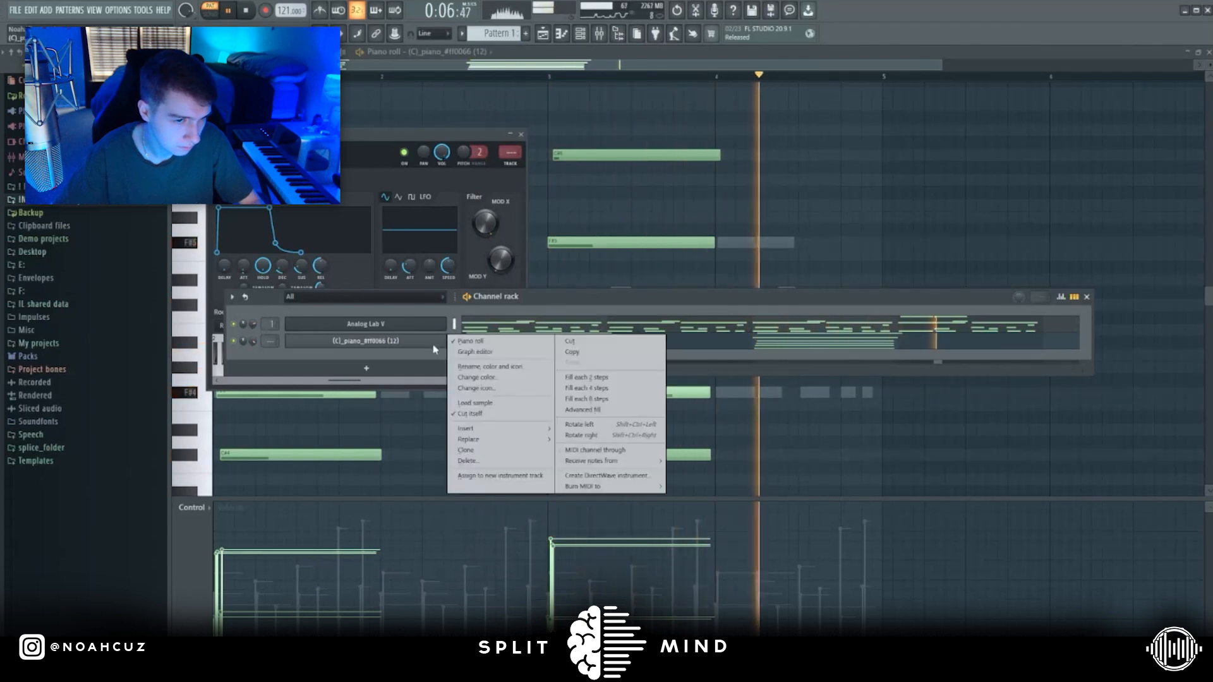
click(431, 347)
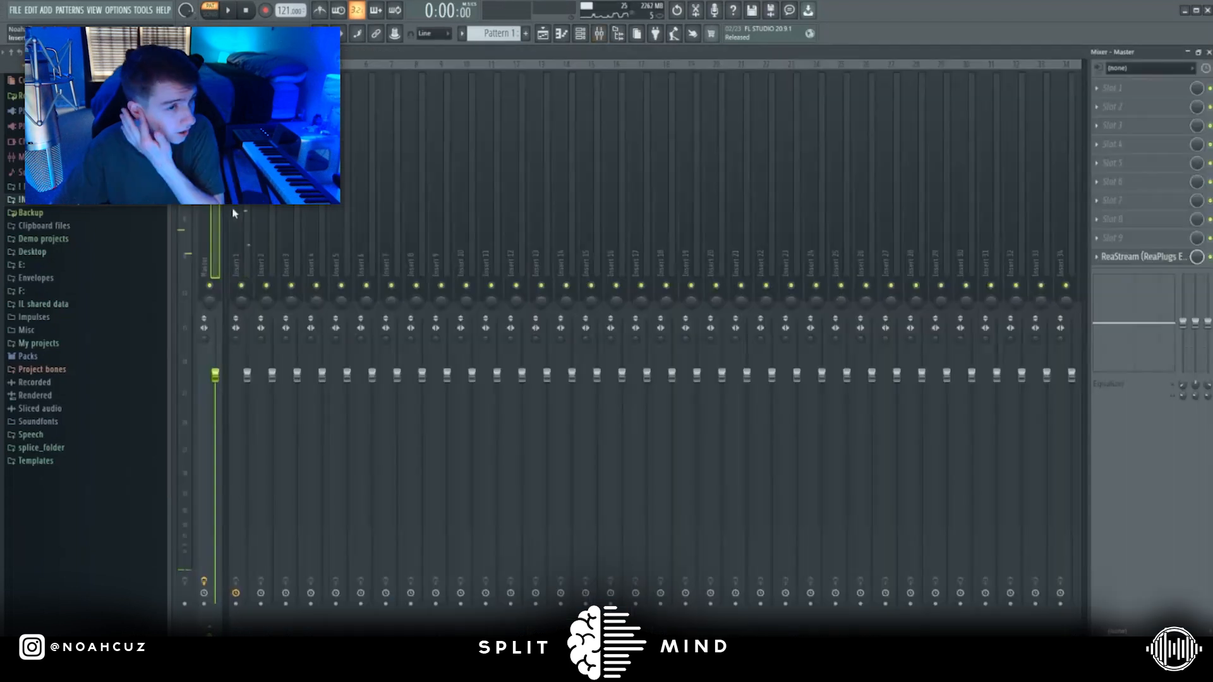
Process the bounced melody clip with CamelSpace on mixer Insert 1
click(244, 455)
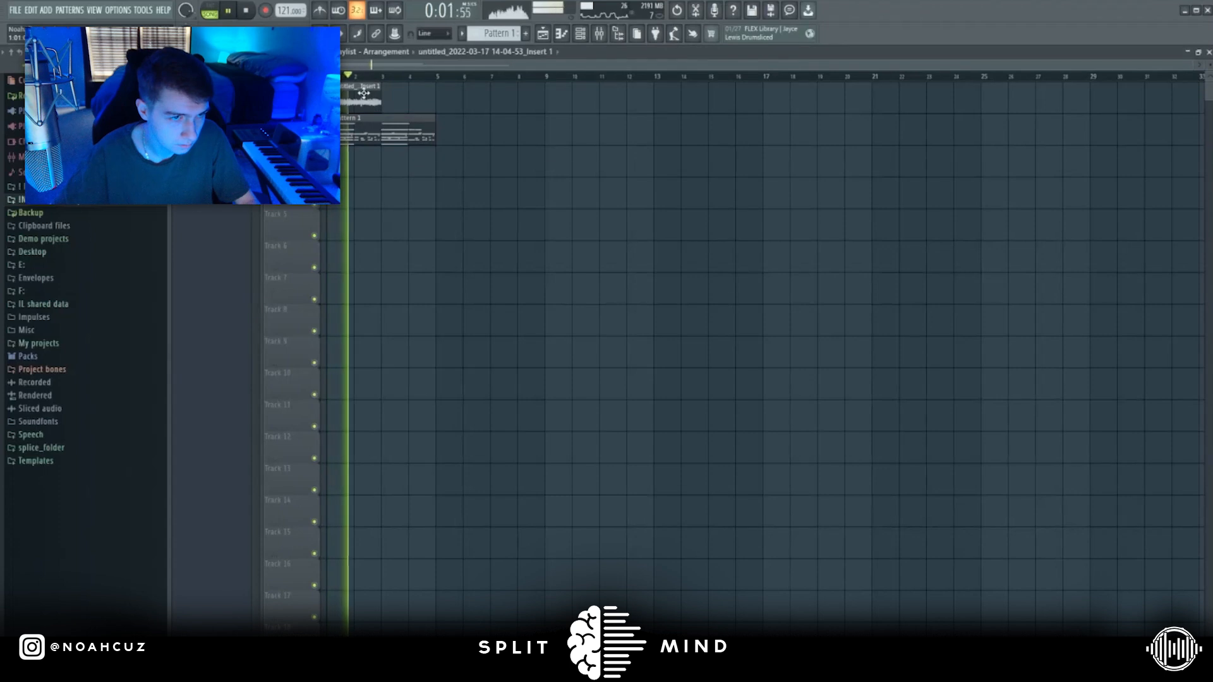
double_click(363, 94)
click(632, 231)
click(634, 244)
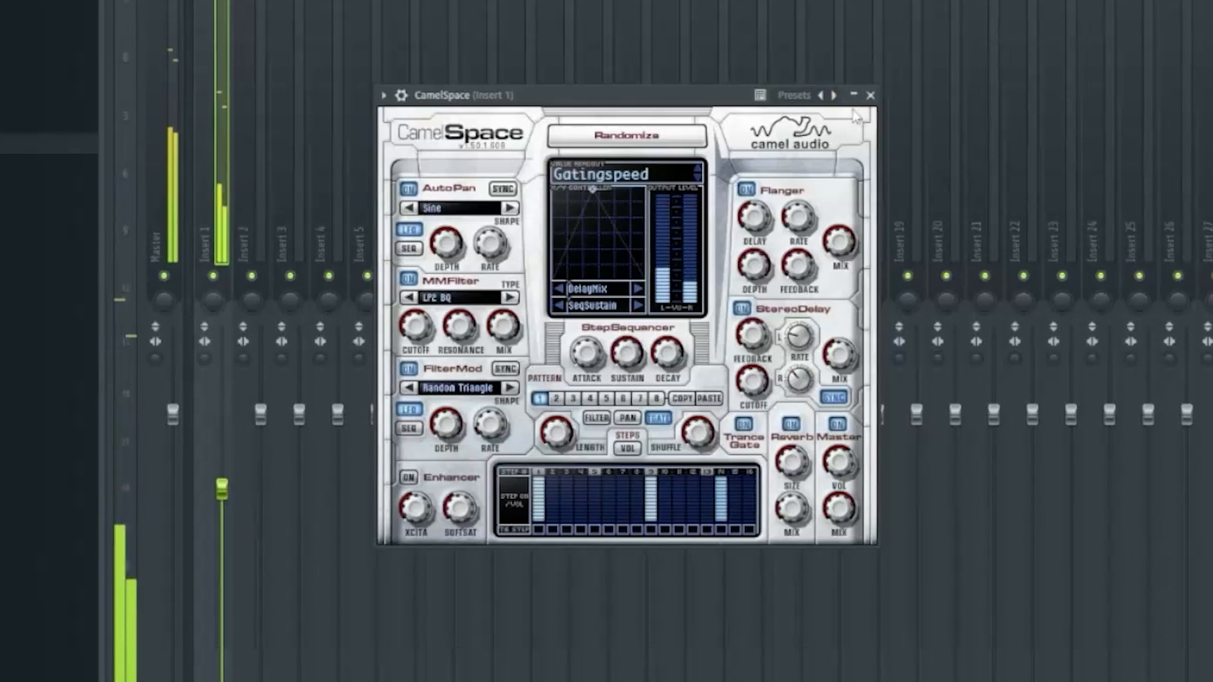
click(870, 95)
Add a Kontakt instrument as a new channel in the channel rack
key(F6)
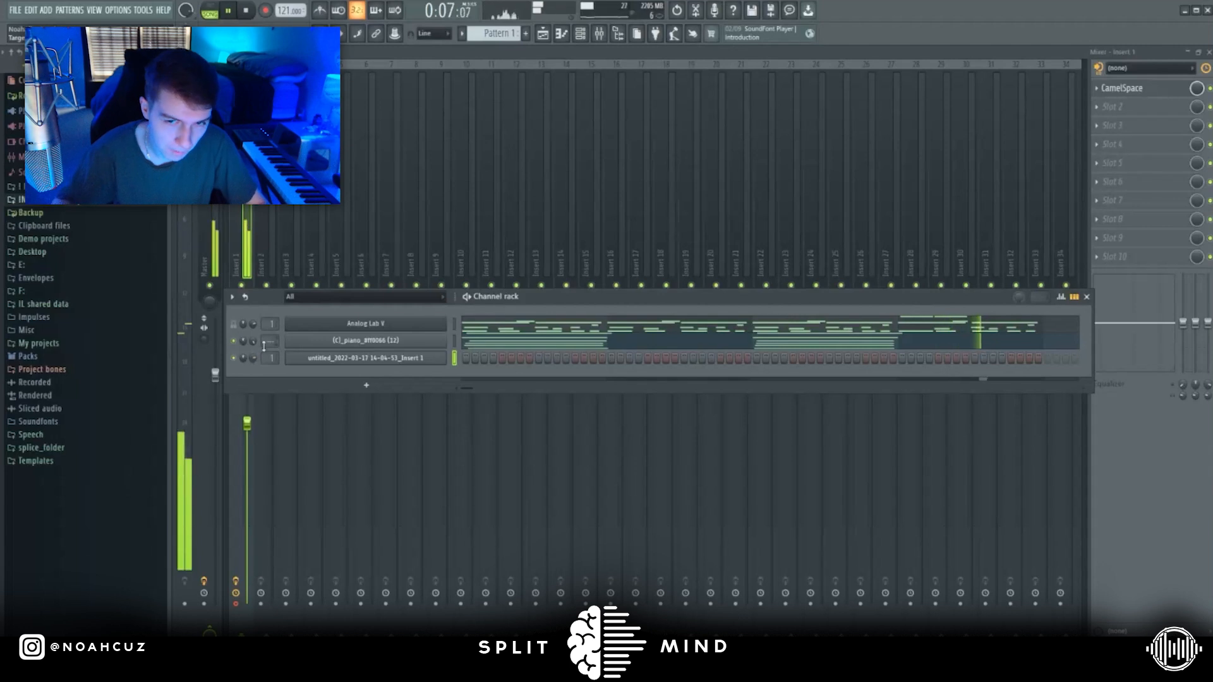
click(304, 388)
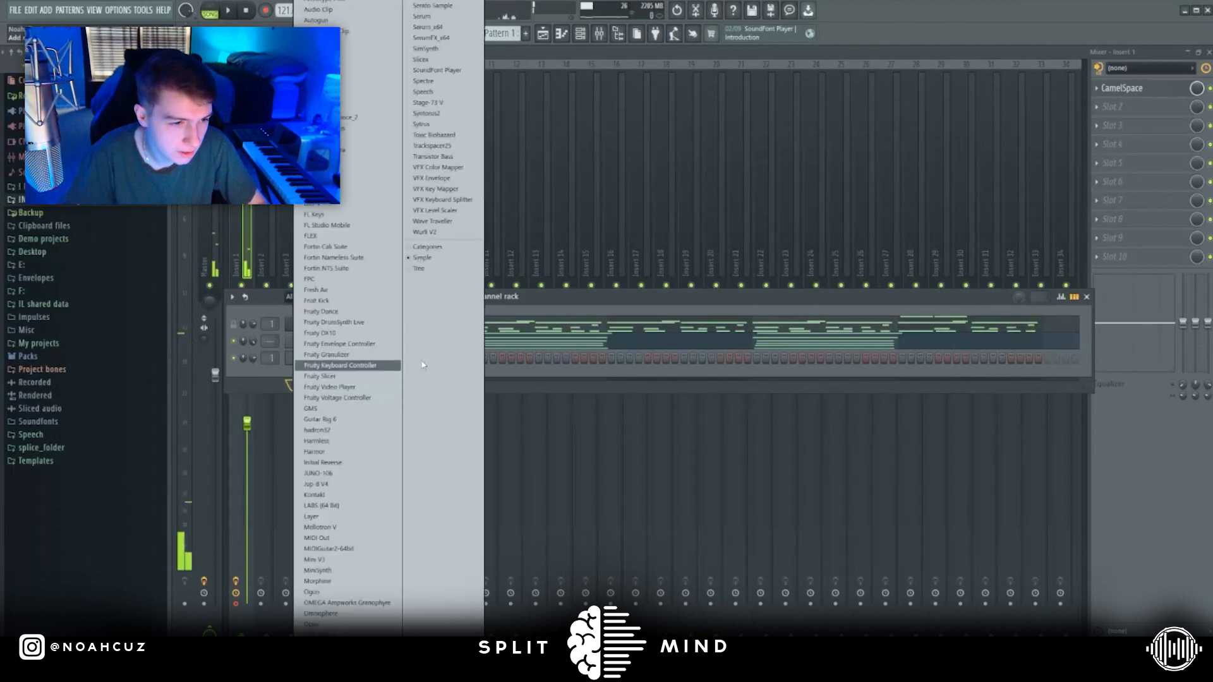
click(329, 361)
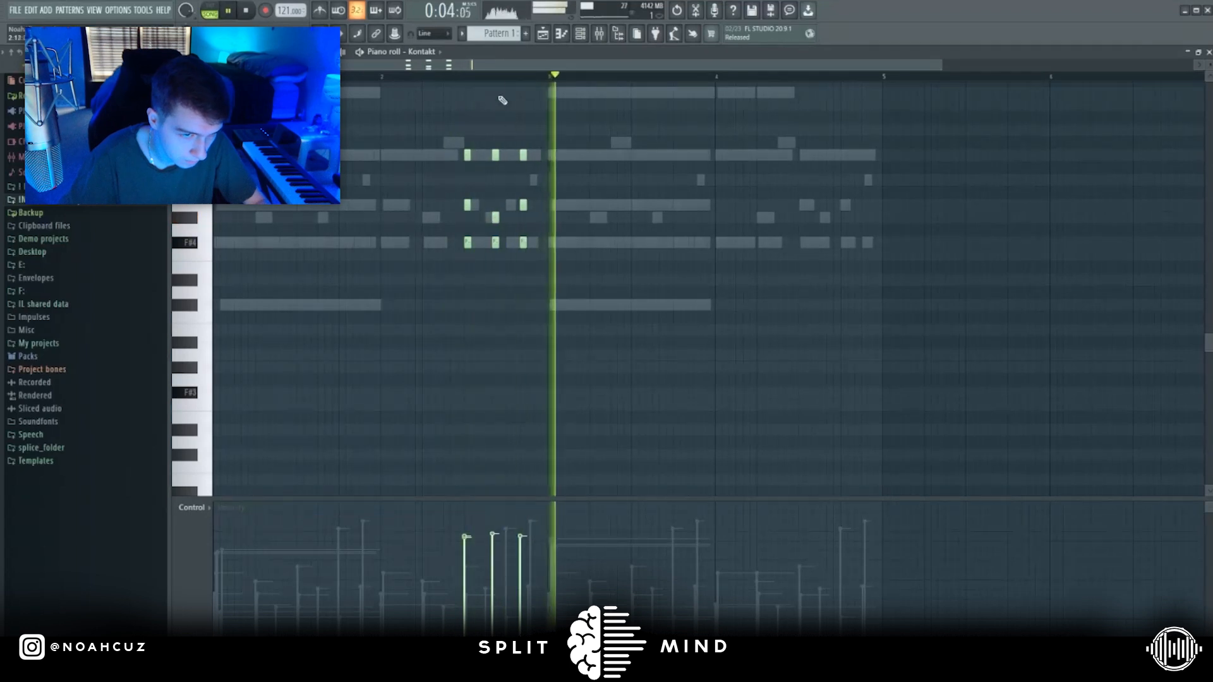
Lower the top note of the middle Kontakt chord stab by two semitones
drag(524, 156, 523, 181)
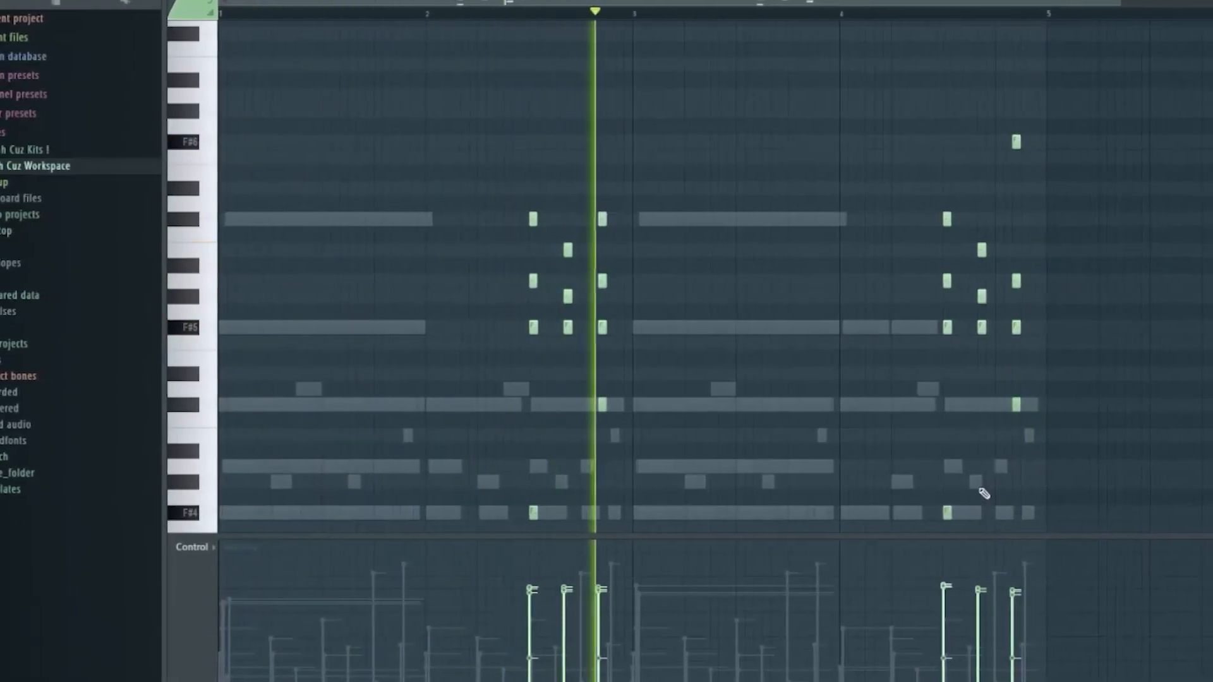
scroll(1002, 493, down, 1)
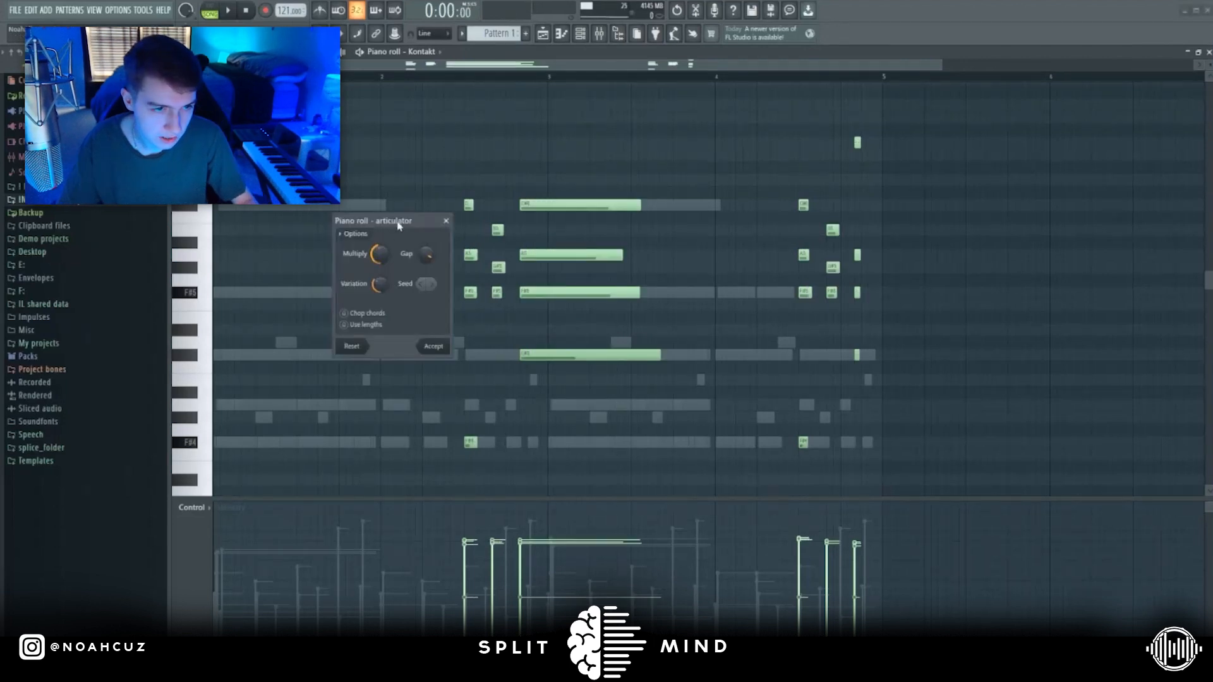
Close the articulator dialog and undo the last length change to the third Kontakt chord
click(447, 222)
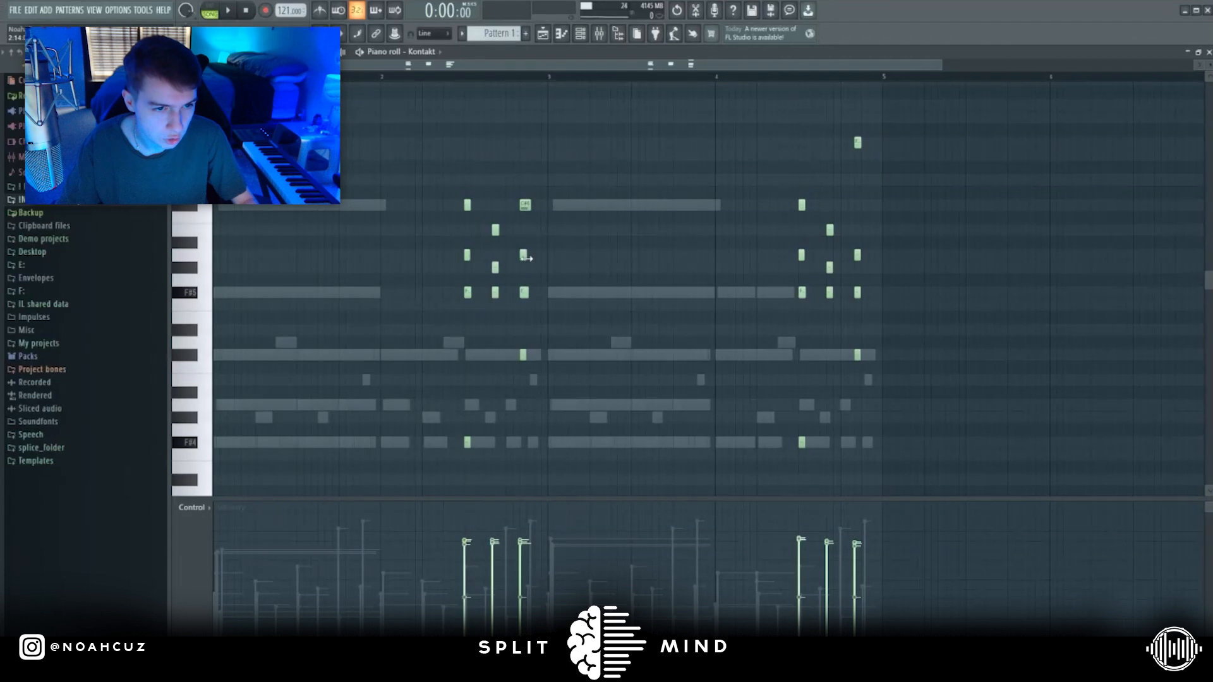
key(ctrl+z)
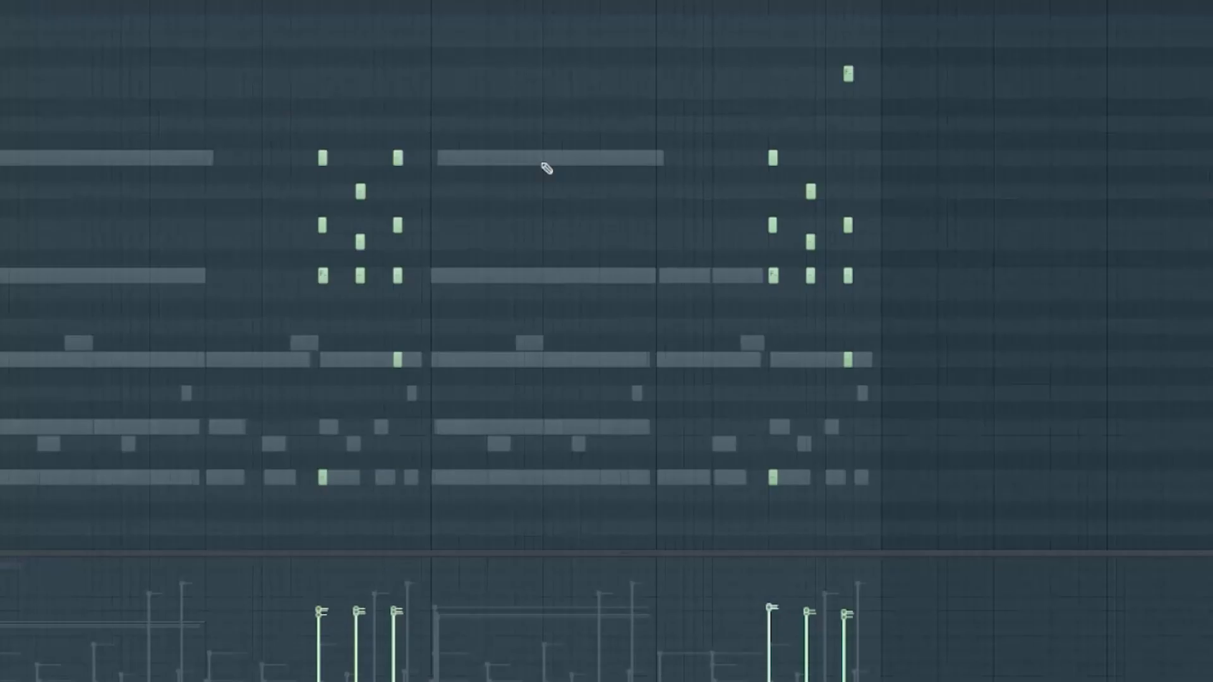
Use the articulator on the Kontakt chord stabs to adjust their note lengths
key(alt+l)
mouse_move(990, 188)
mouse_down()
mouse_move(989, 243)
mouse_move(990, 205)
mouse_up()
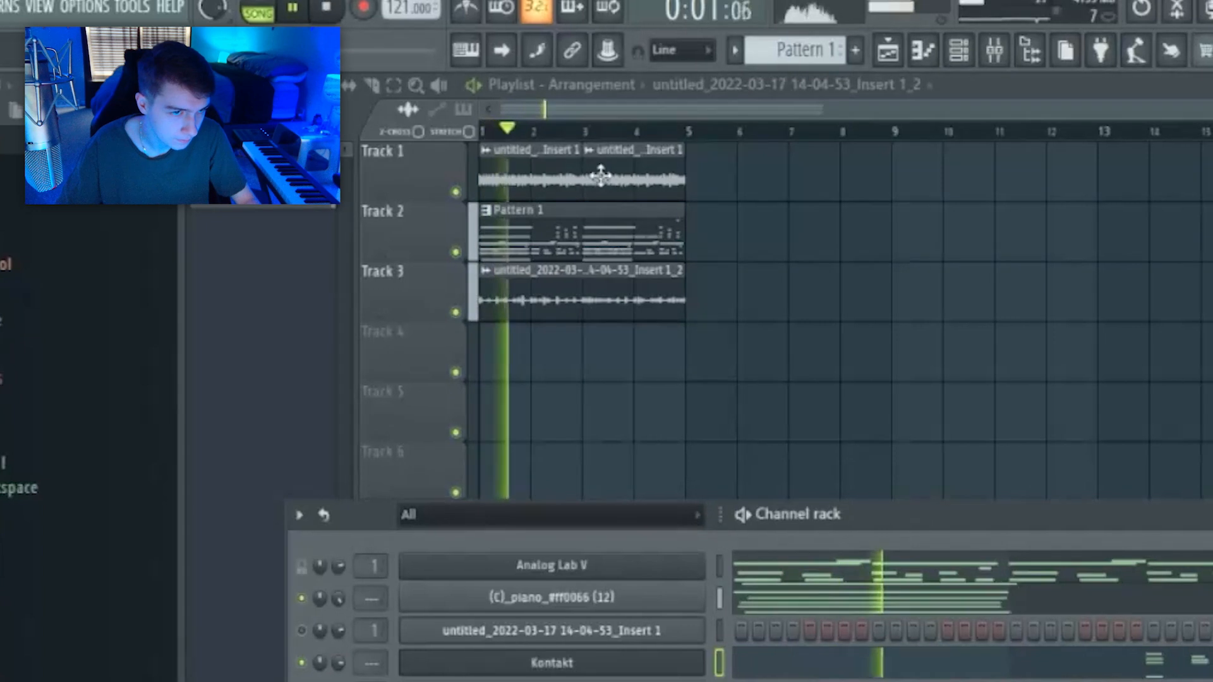
Mute both audio clips on Track 1 and slice the Track 3 audio clip at bar 3
click(331, 86)
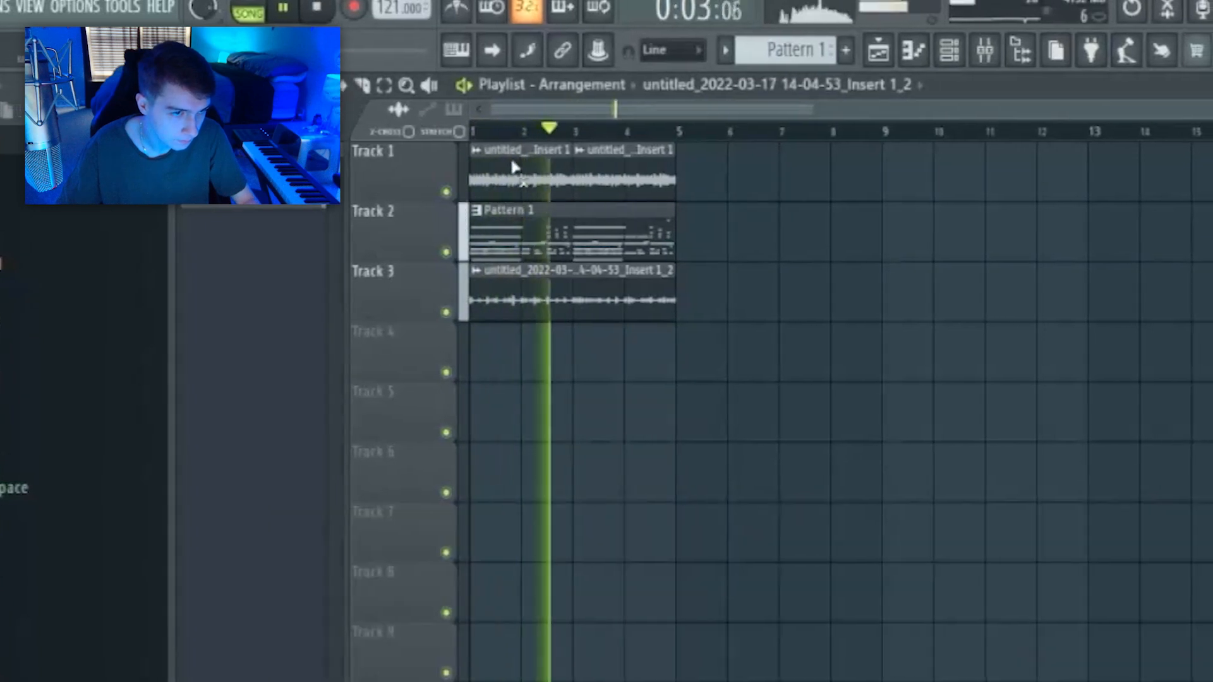
drag(513, 169, 837, 241)
key(c)
drag(567, 292, 562, 316)
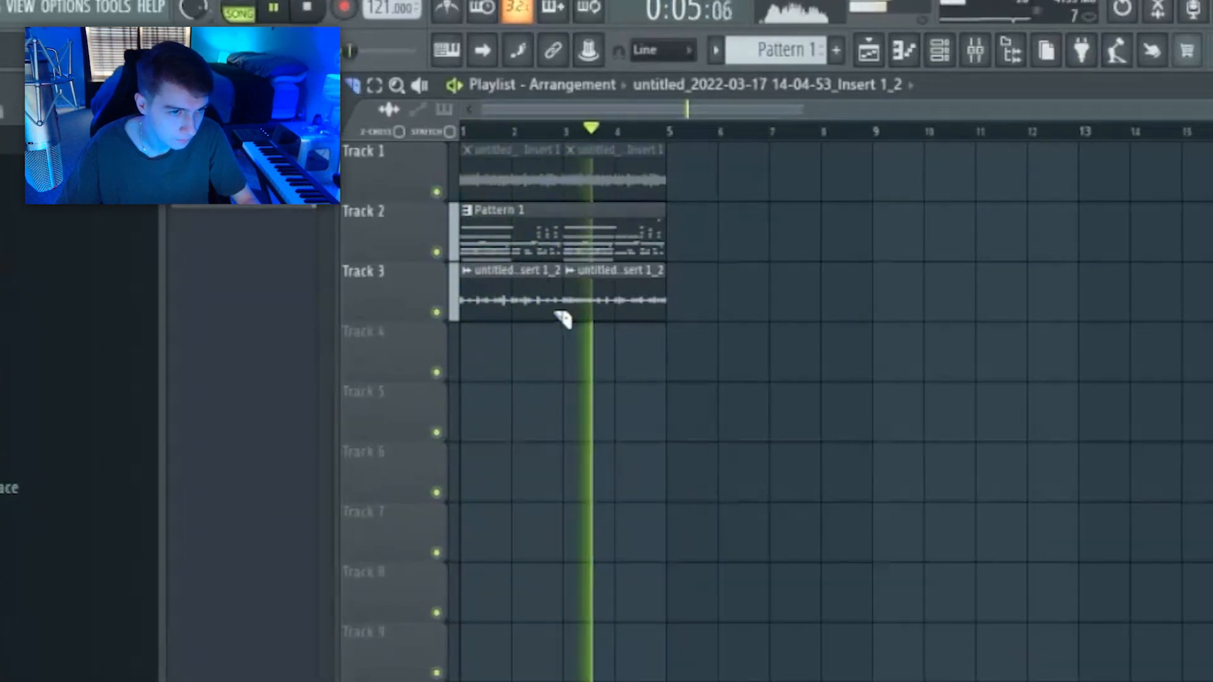
Set the declicking mode of the Track 3 audio clip to Generic (bleeding)
double_click(491, 310)
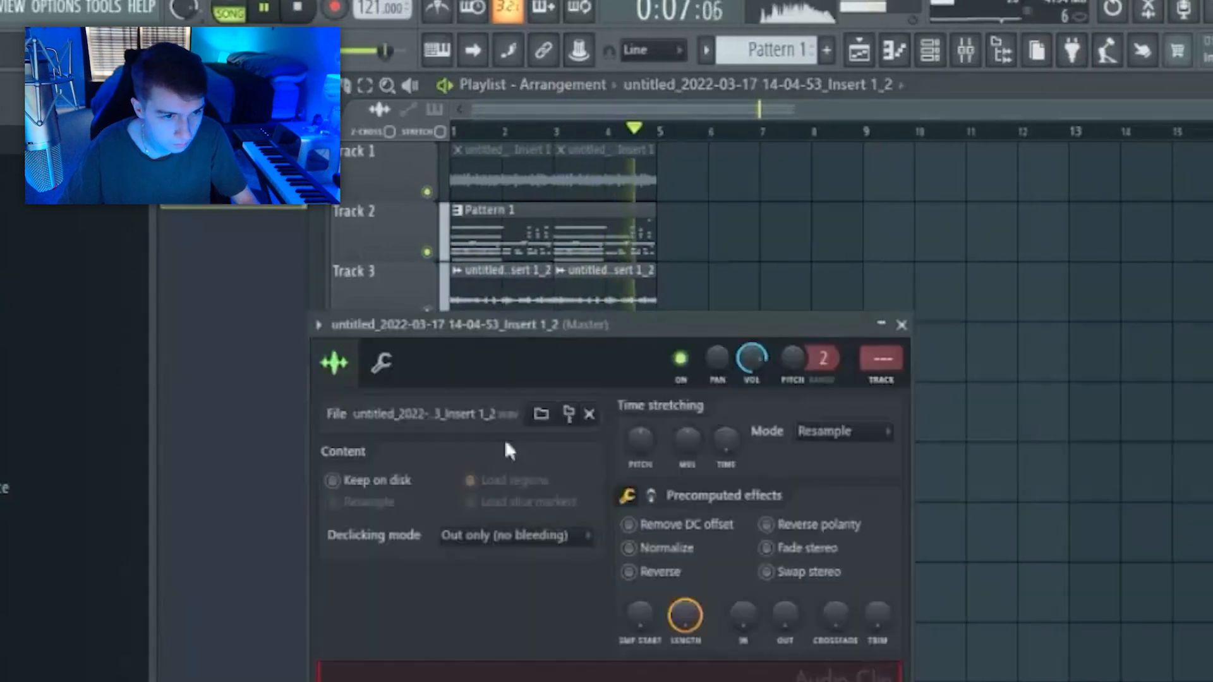
click(494, 542)
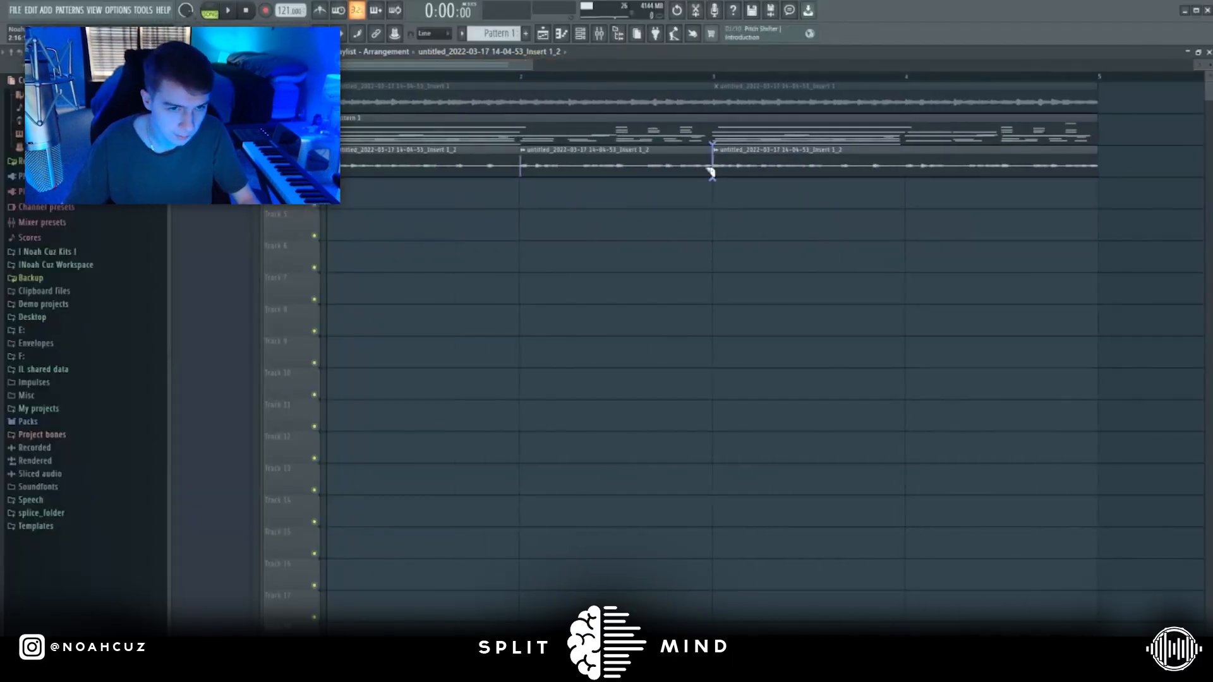
Slice the Track 3 audio at bar 4 and slightly shorten the ends of all four pieces together
drag(910, 162, 910, 177)
drag(1124, 166, 330, 165)
key(p)
drag(517, 168, 515, 168)
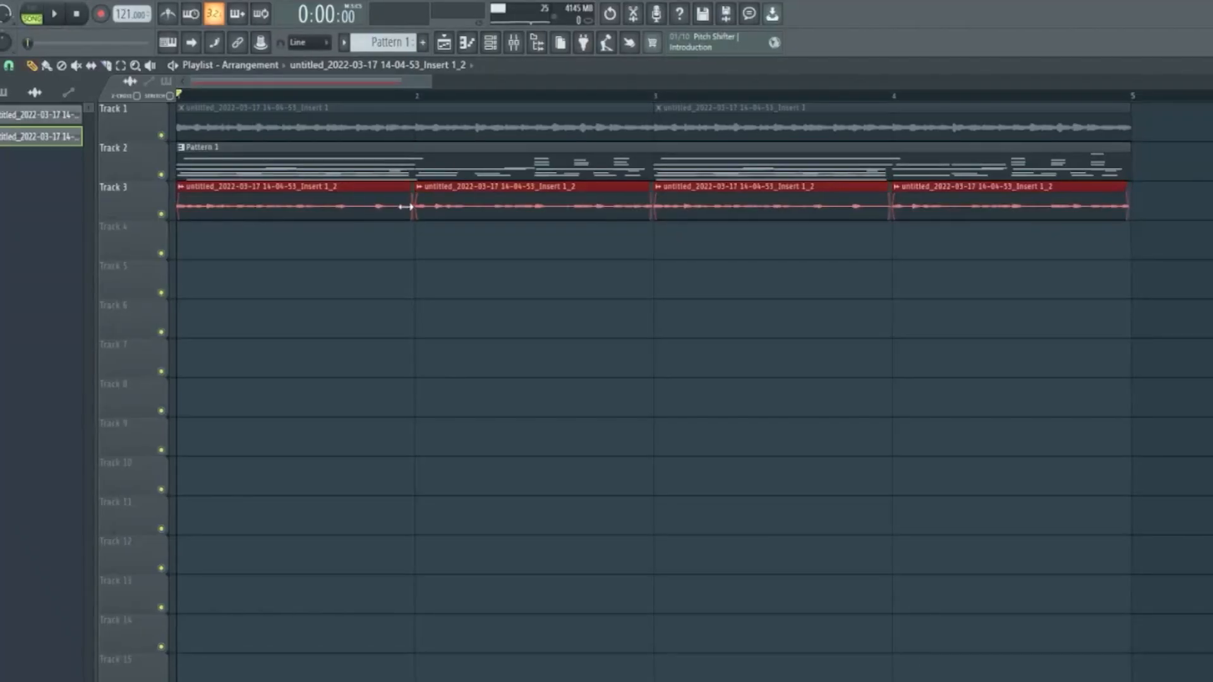
Play back the sliced Track 3 audio and open the clip's channel settings
key(space)
ctrl+click(573, 252)
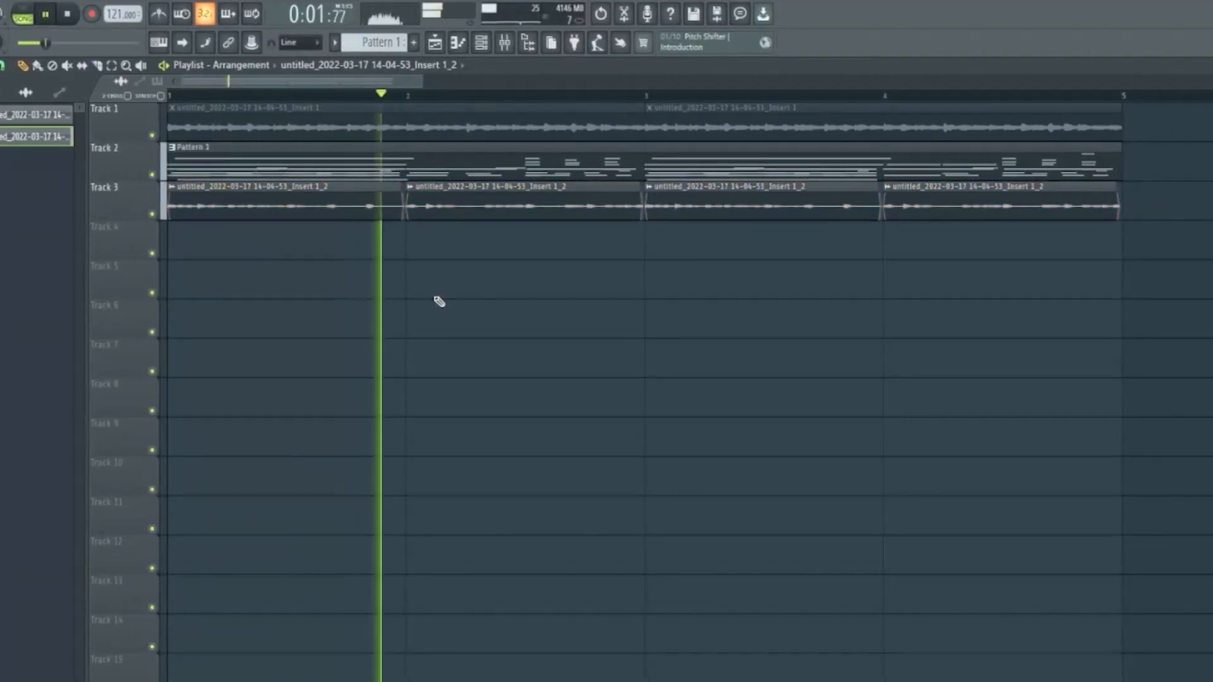
double_click(639, 204)
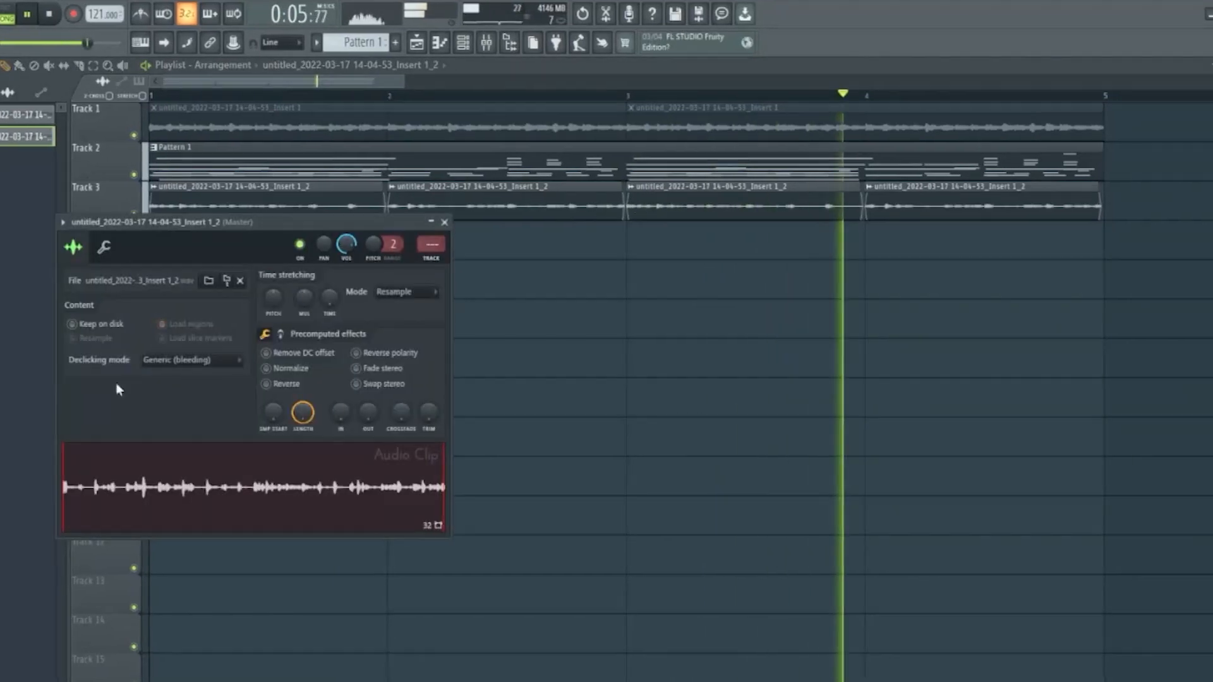
Load the celebration belltone and crybaby synth one-shots from the Based1 & Pilgrim Genesis kit, with belltone notes in bars 1 and 3
key(Escape)
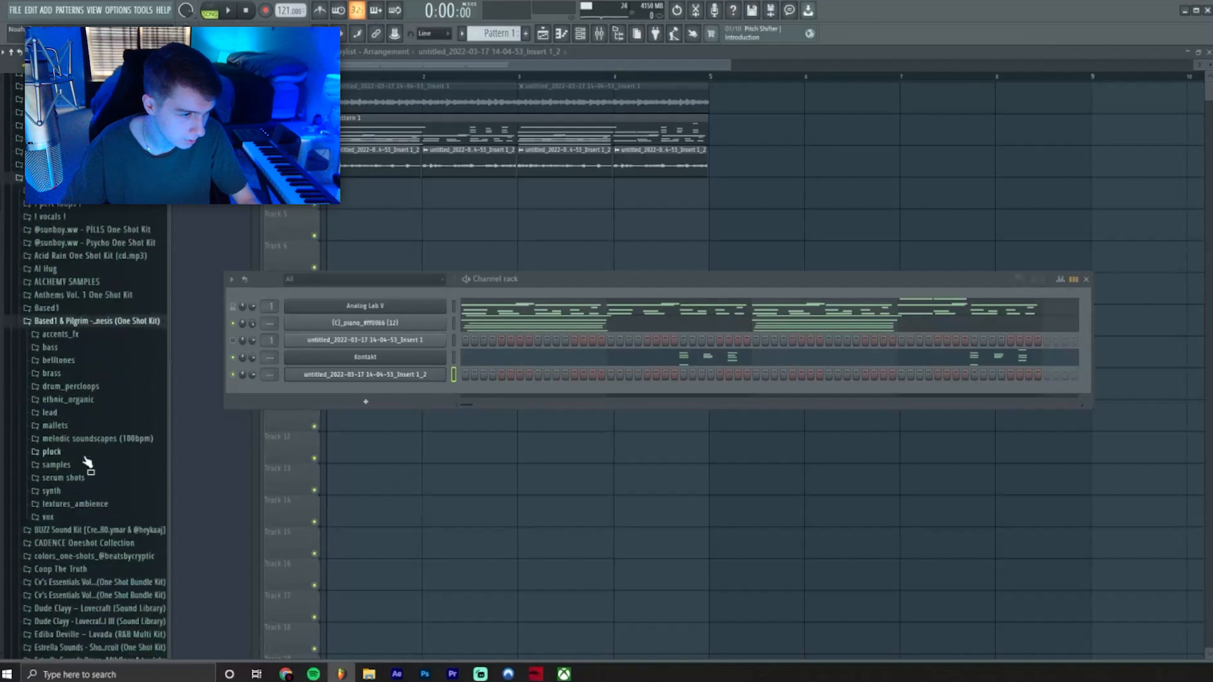
click(74, 356)
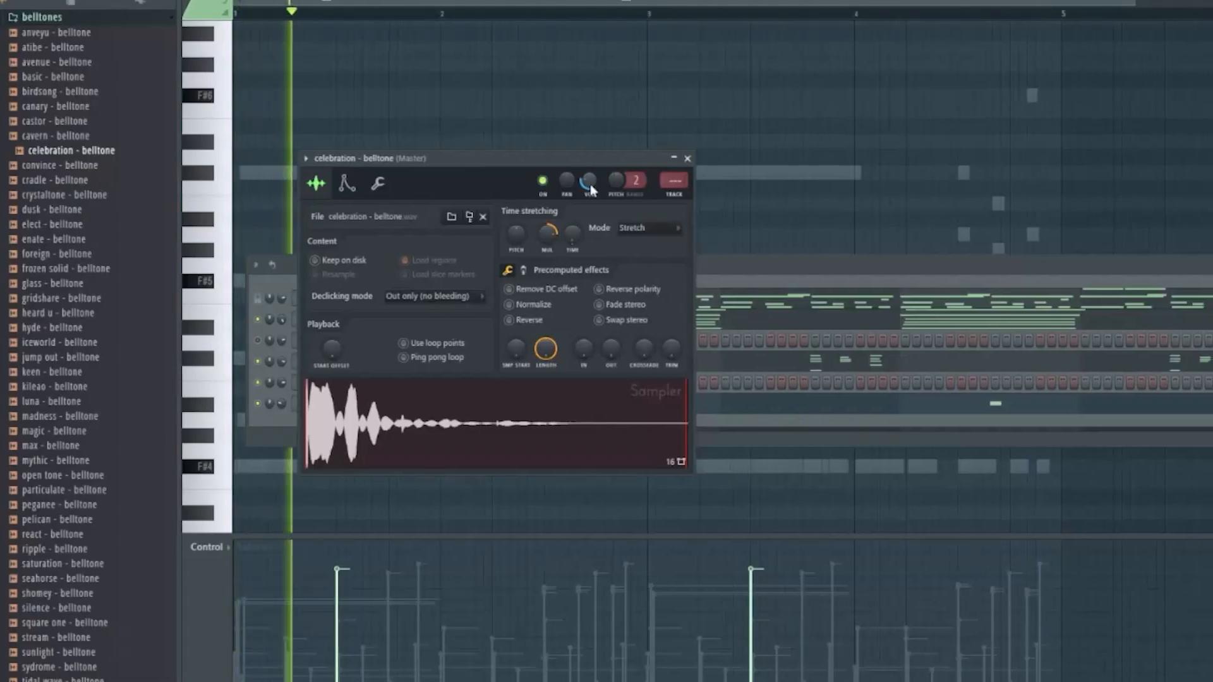
scroll(101, 467, up, 5)
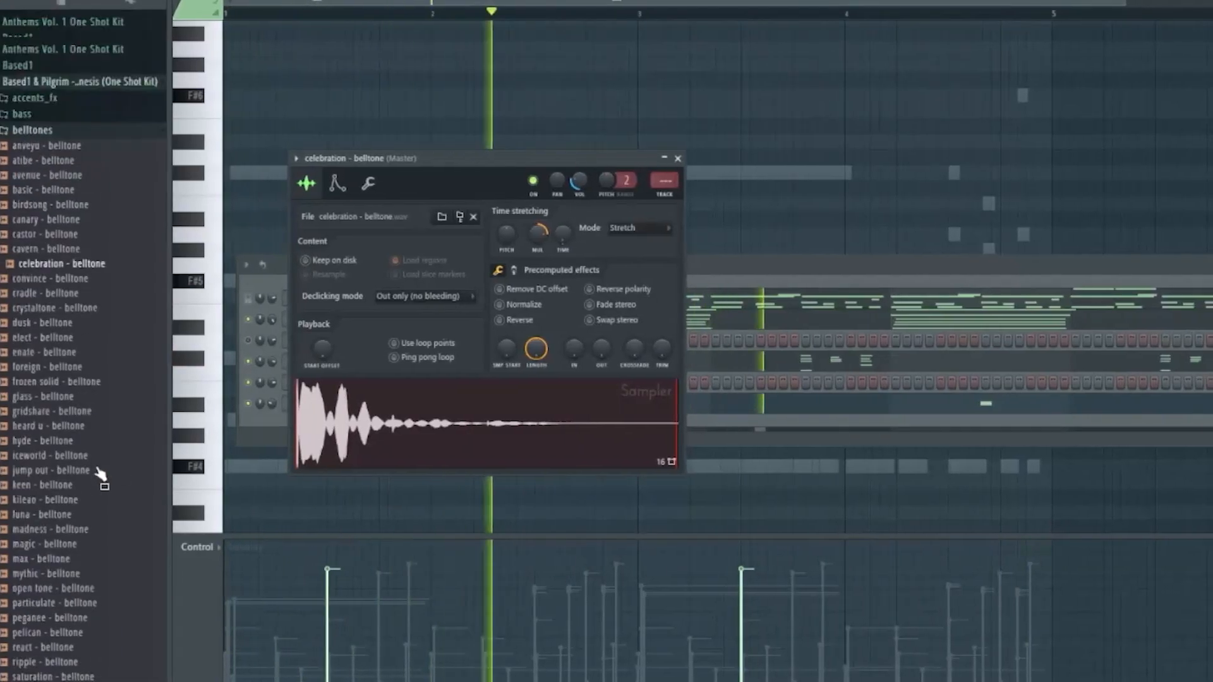
click(38, 231)
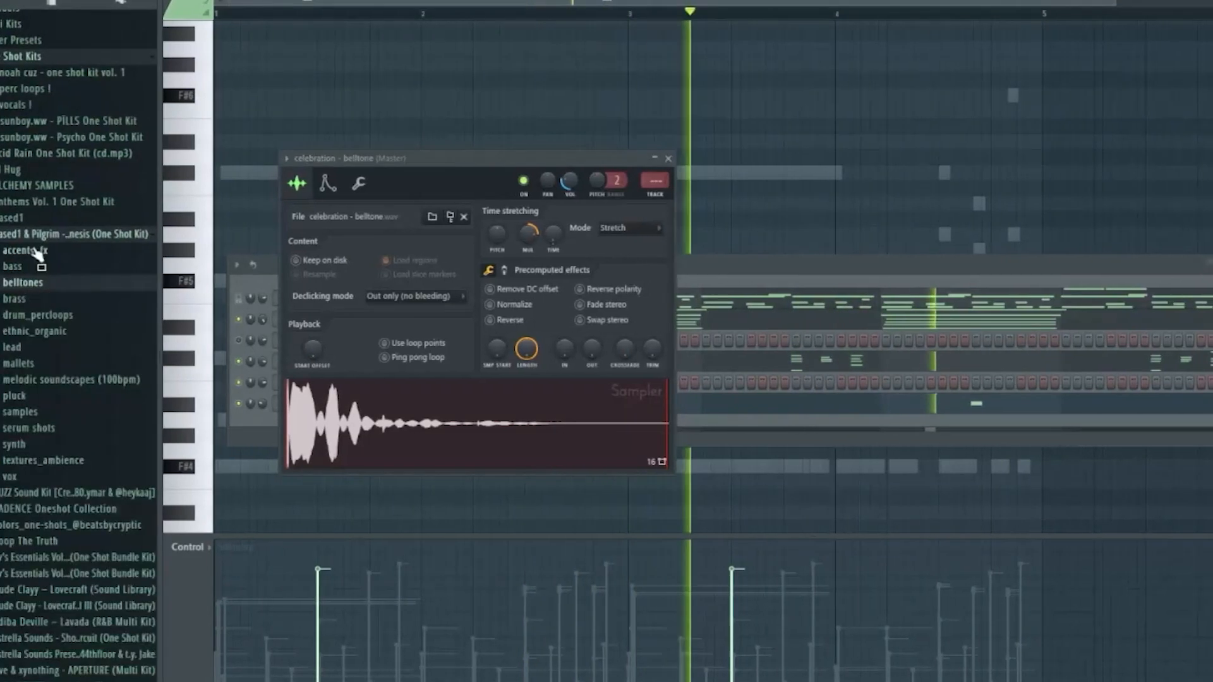
click(742, 265)
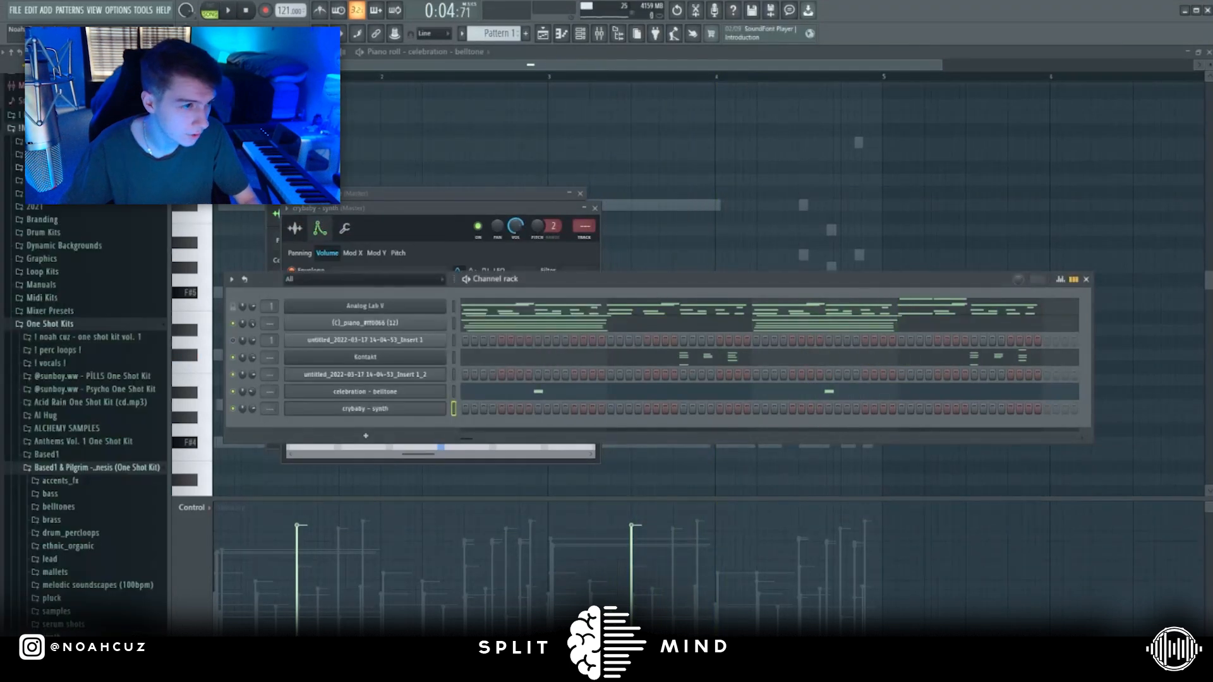
Load the heroin_111_counter MIDI from the counter melodies folder onto the crybaby synth channel and open it in the piano roll
click(62, 180)
scroll(63, 240, up, 3)
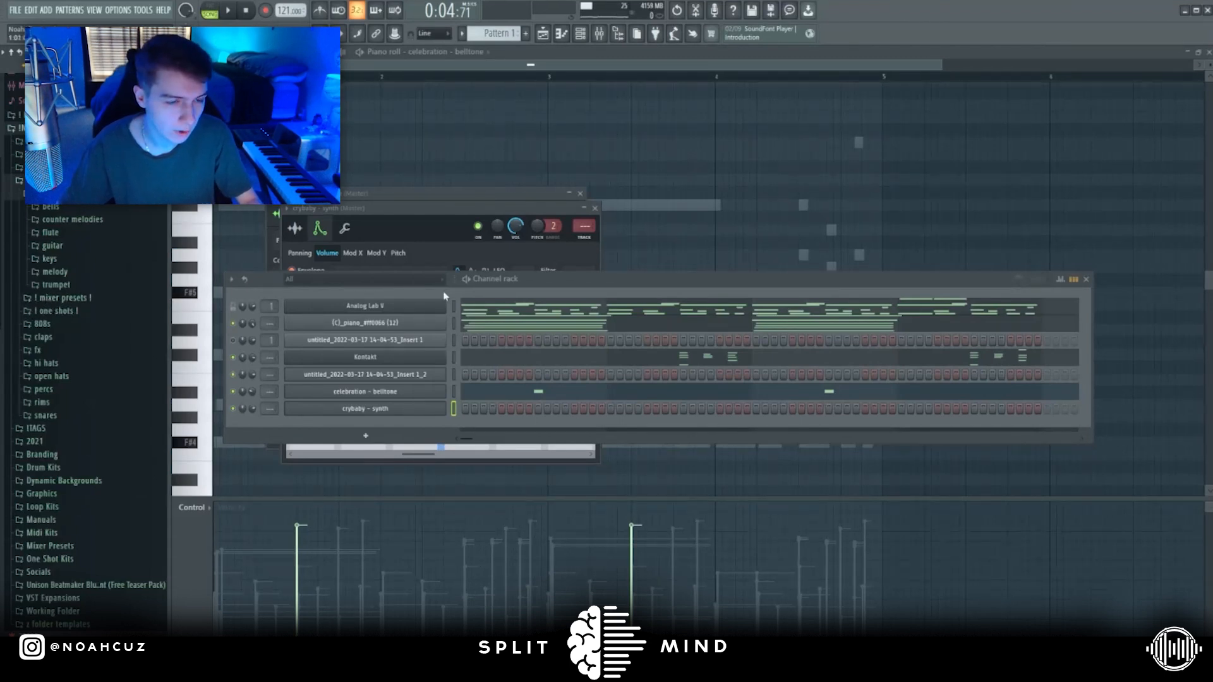
click(88, 220)
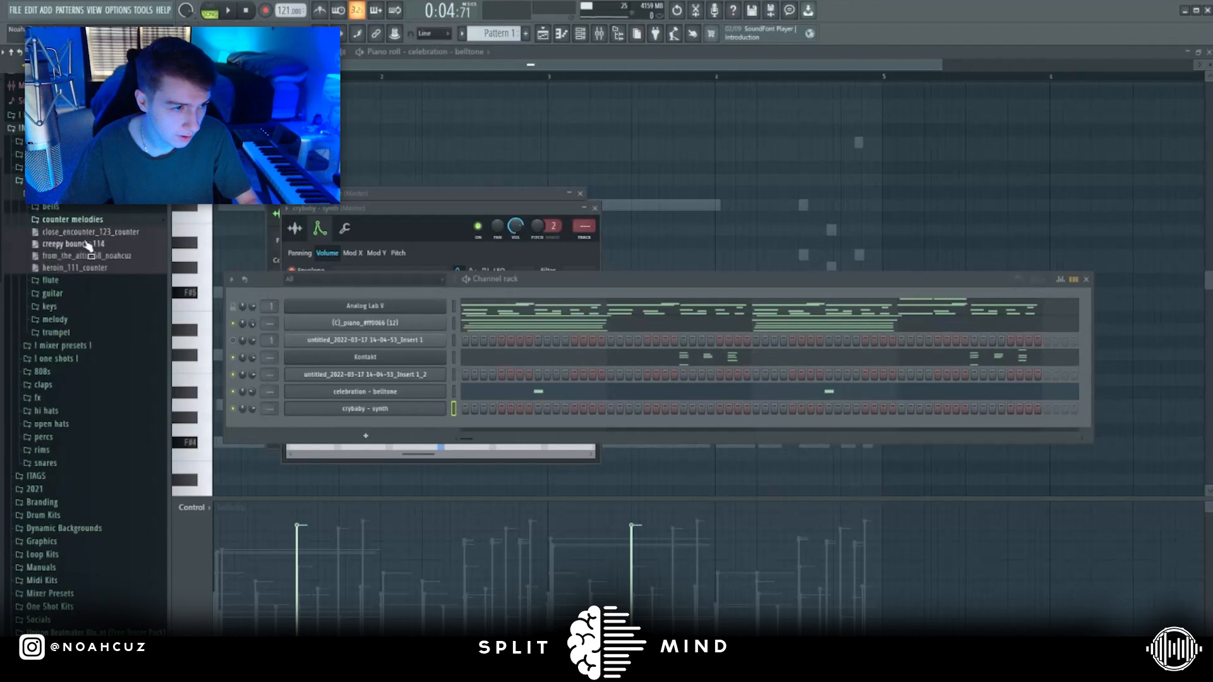
drag(82, 272, 452, 407)
right_click(450, 405)
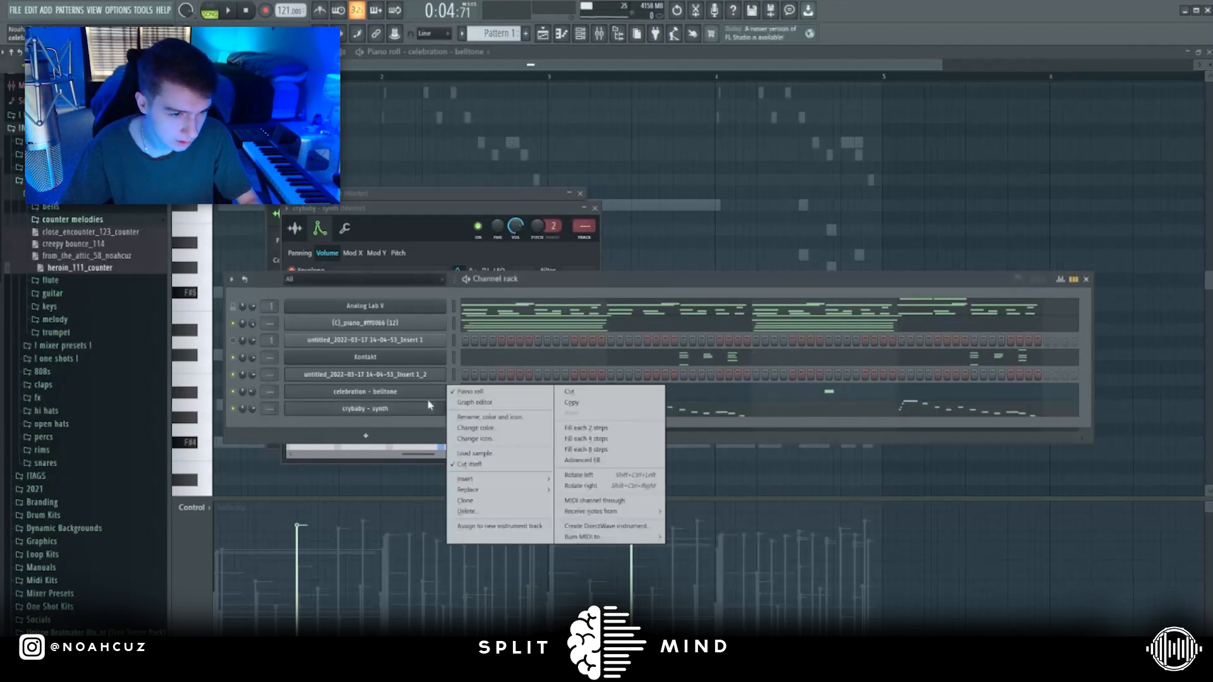
click(494, 411)
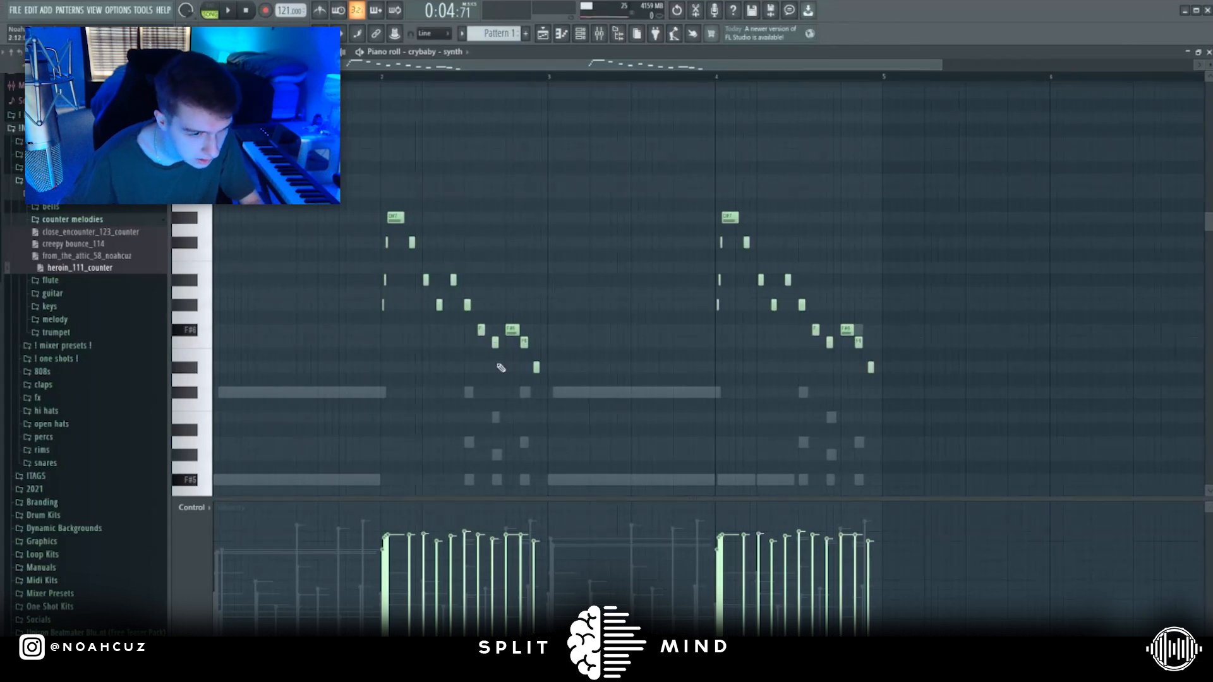
Transpose all the counter melody notes down so the lowest sits on F#5, and shift them about three beats earlier
scroll(484, 361, down, 4)
key(ctrl+Down)
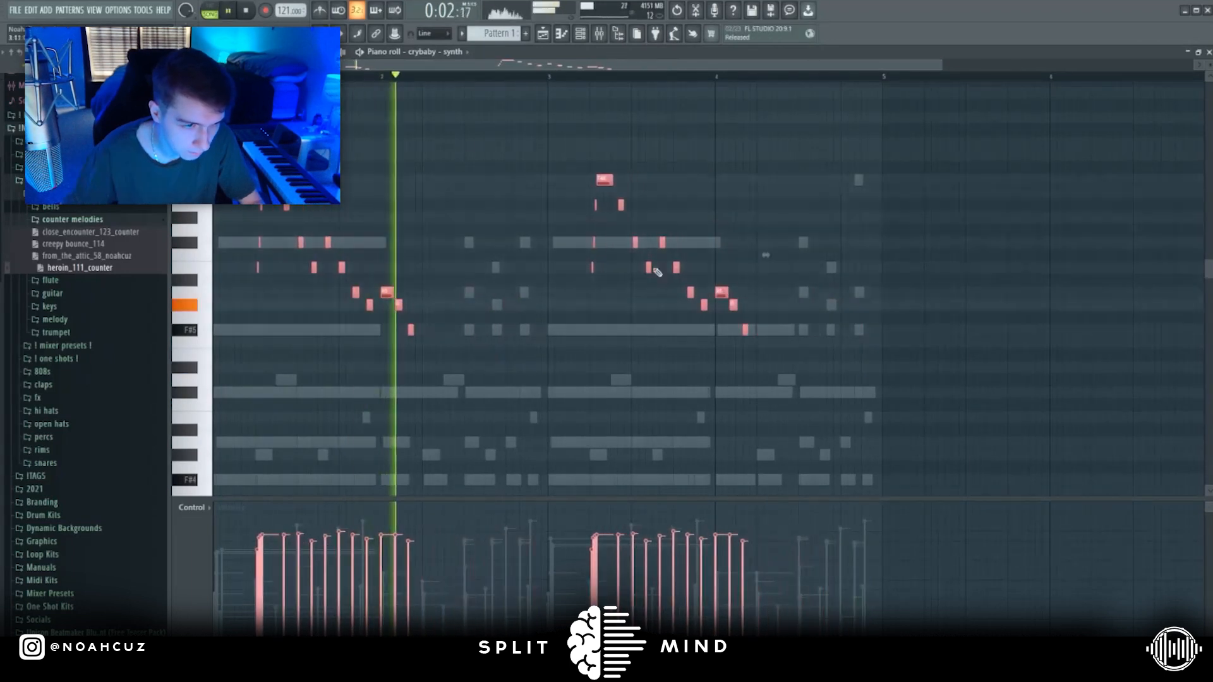
ctrl+click(392, 206)
drag(217, 135, 757, 401)
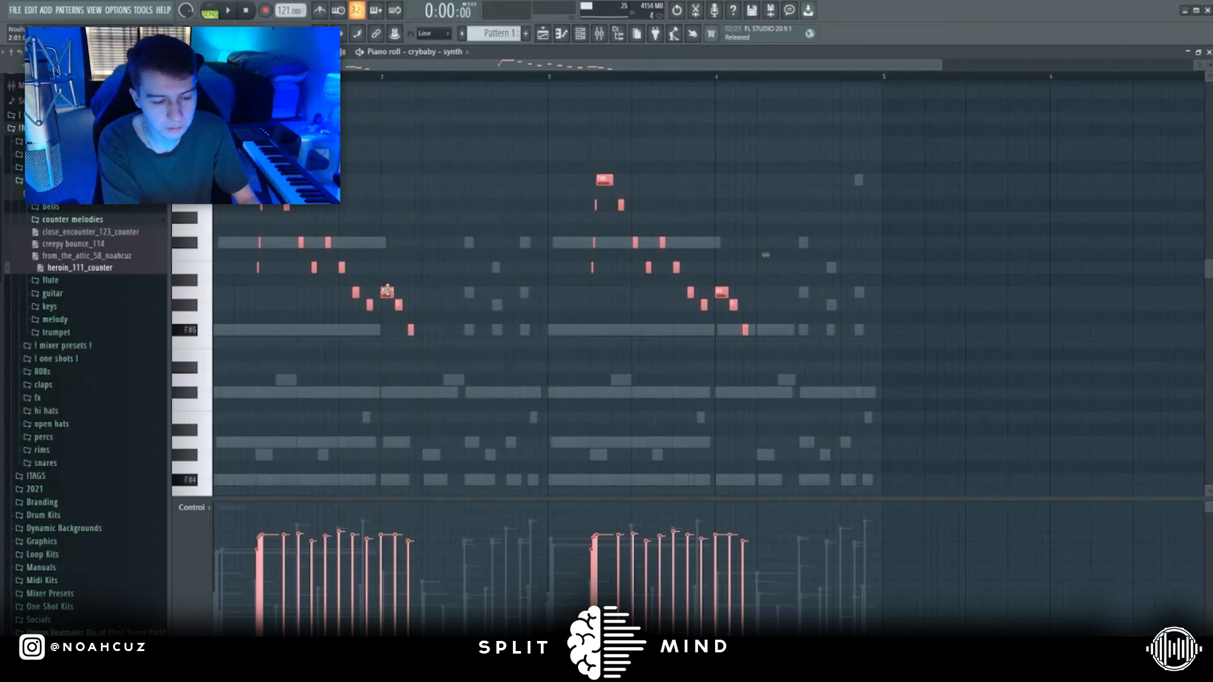
Flip the counter melody horizontally so its phrases ascend, and play it back
key(alt+y)
key(Return)
key(space)
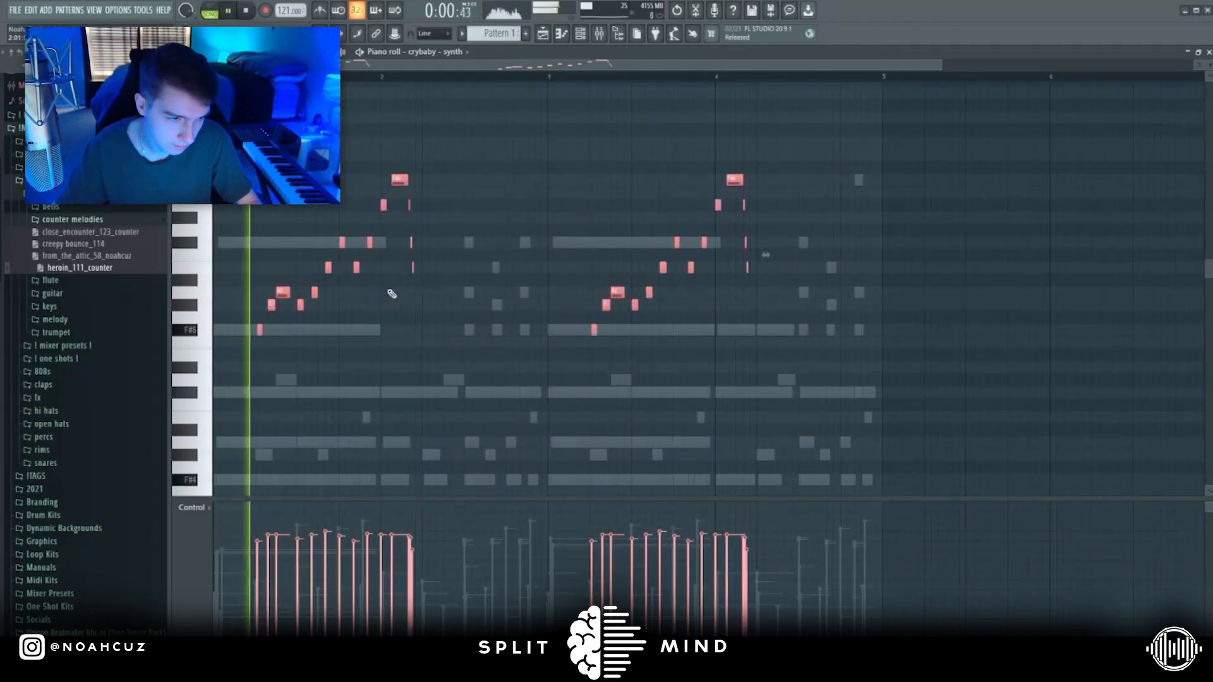
Play the counter melody and delete the cluster of top and grace notes ending each of the two phrases
ctrl+click(444, 332)
ctrl+drag(443, 270, 402, 170)
key(space)
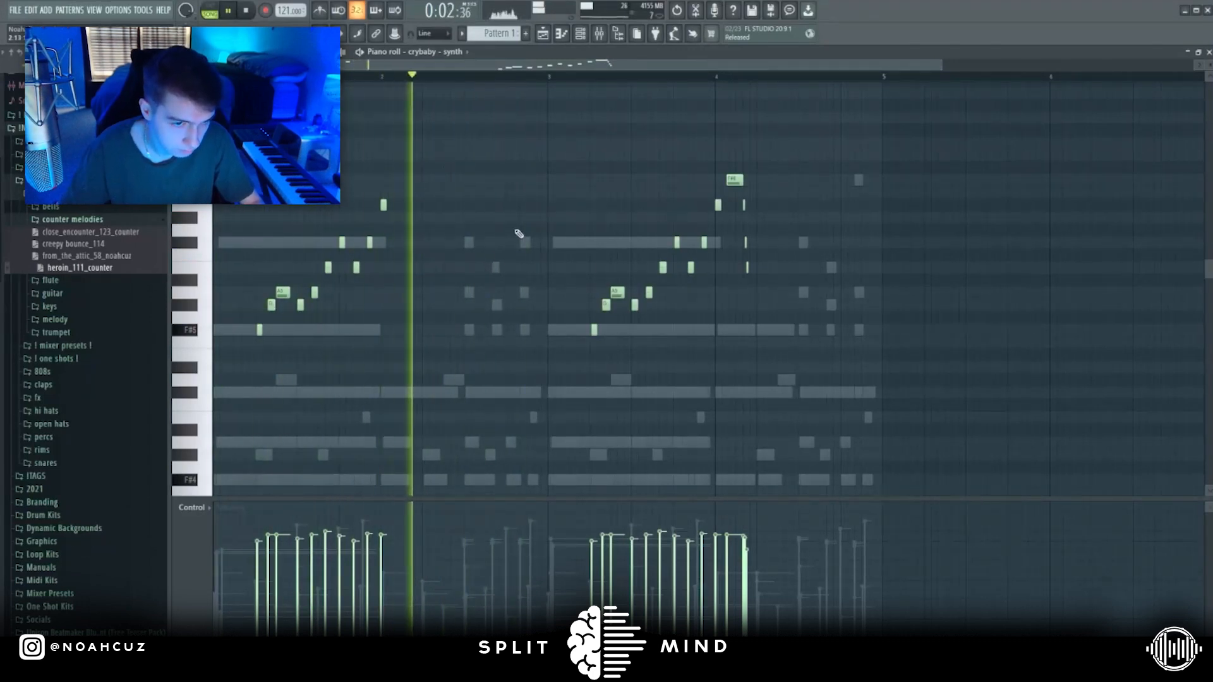
ctrl+drag(773, 297, 720, 178)
key(Delete)
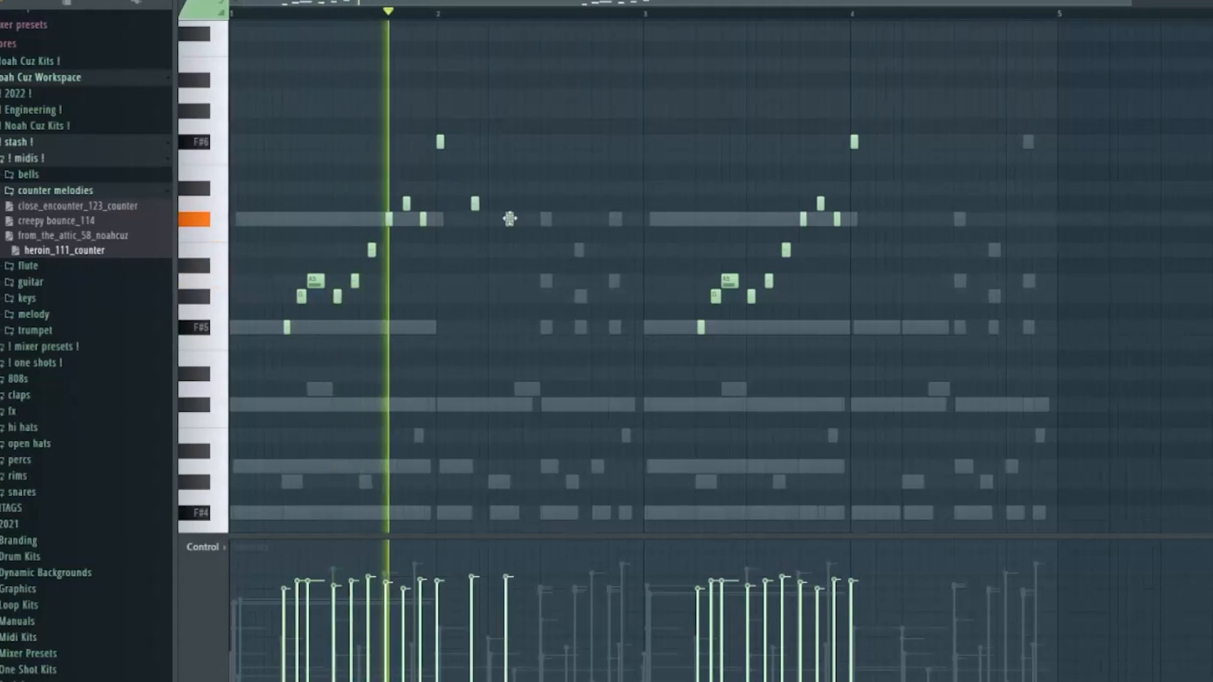
Try alternative positions for the C#6 note after the first phrase and an extra D6 note, auditioning each
right_click(509, 219)
click(527, 220)
key(space)
key(space)
click(503, 220)
right_click(521, 221)
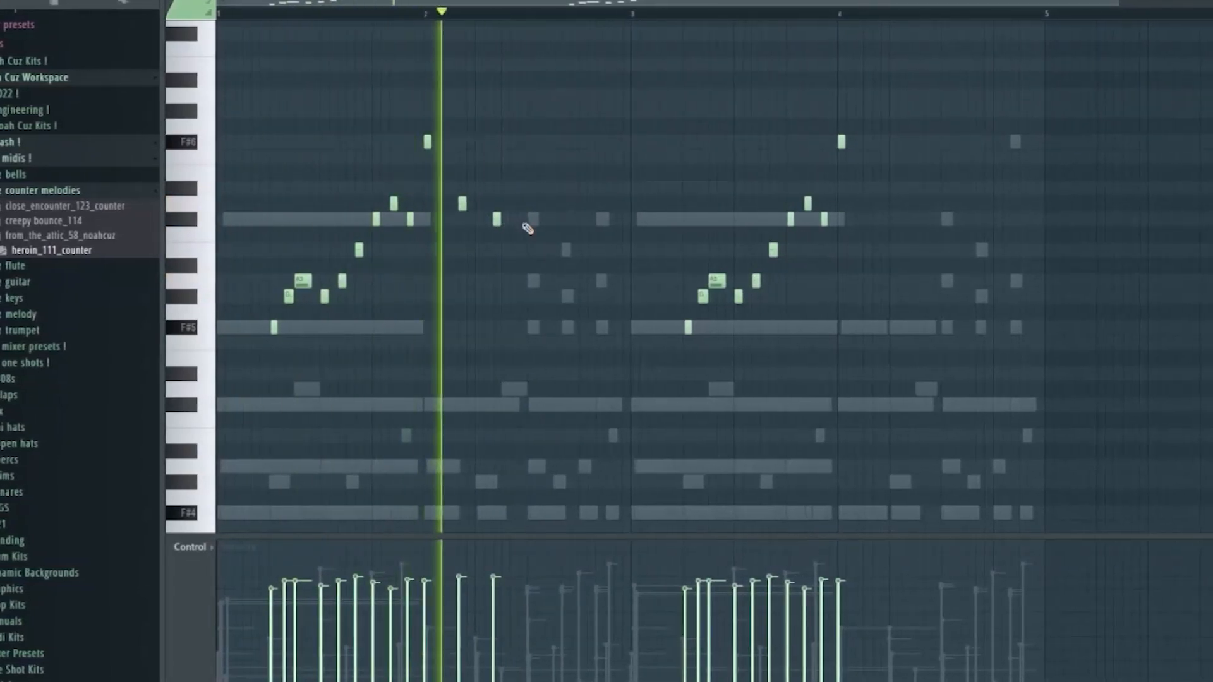
click(531, 204)
key(space)
right_click(531, 205)
key(space)
Raise the two notes after the phrase to E6 and D6, and lower the velocities of the matching notes after the second phrase
drag(490, 221, 455, 172)
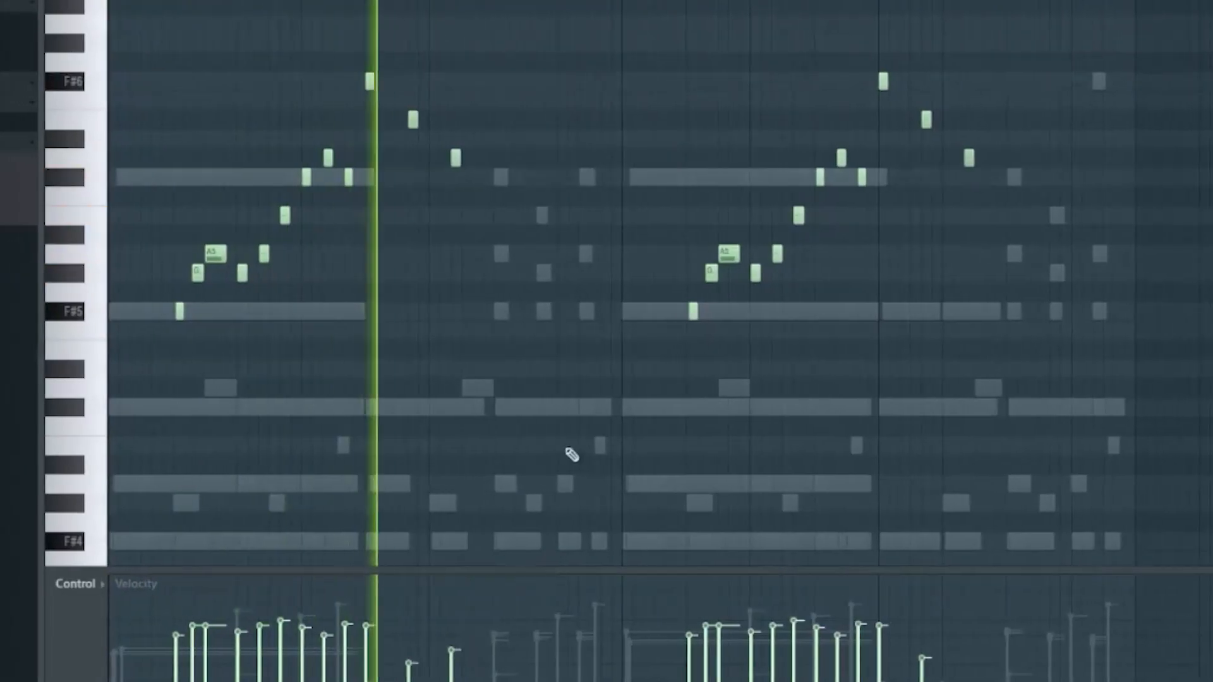
click(960, 657)
click(919, 646)
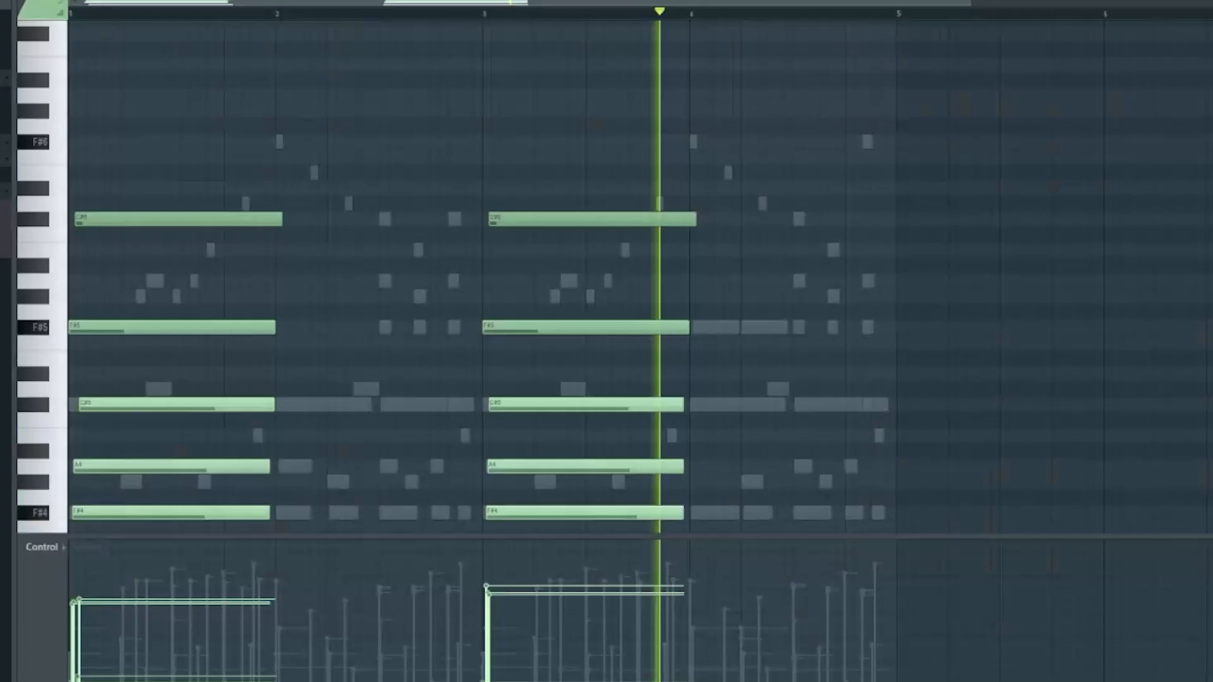
In Pro-Q 3 on the Insert 1_2 audio's mixer track, cut a narrow bell at 1123.4 Hz to about -2.6 dB
key(F6)
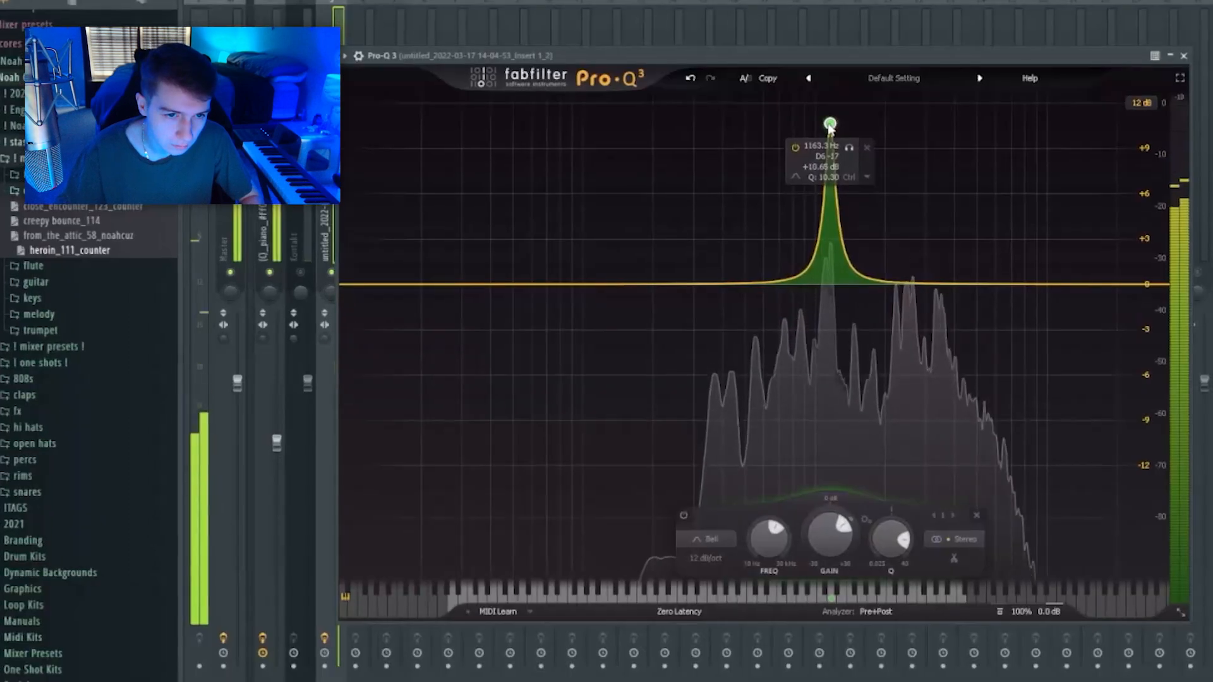
drag(829, 127, 824, 325)
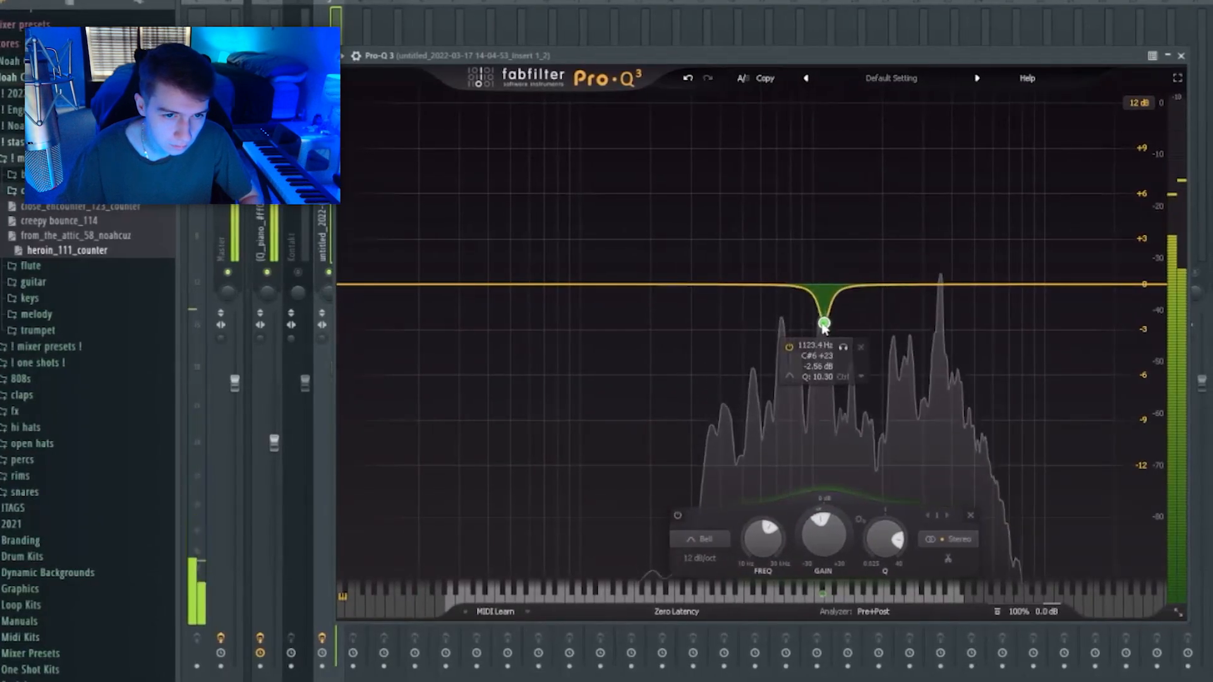
Add a very narrow dynamic bell at 2240.7 Hz with about -5.5 dB gain, and a third narrow bell boost above it
drag(894, 287, 888, 225)
scroll(914, 352, up, 10)
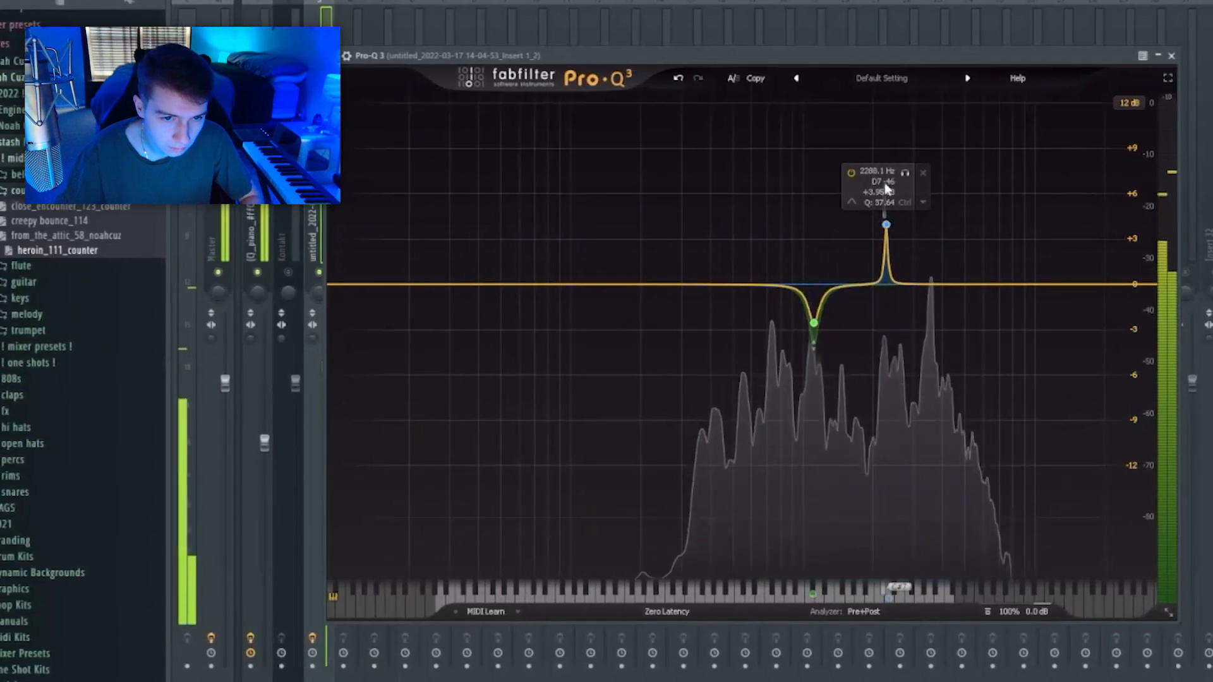
drag(886, 223, 881, 145)
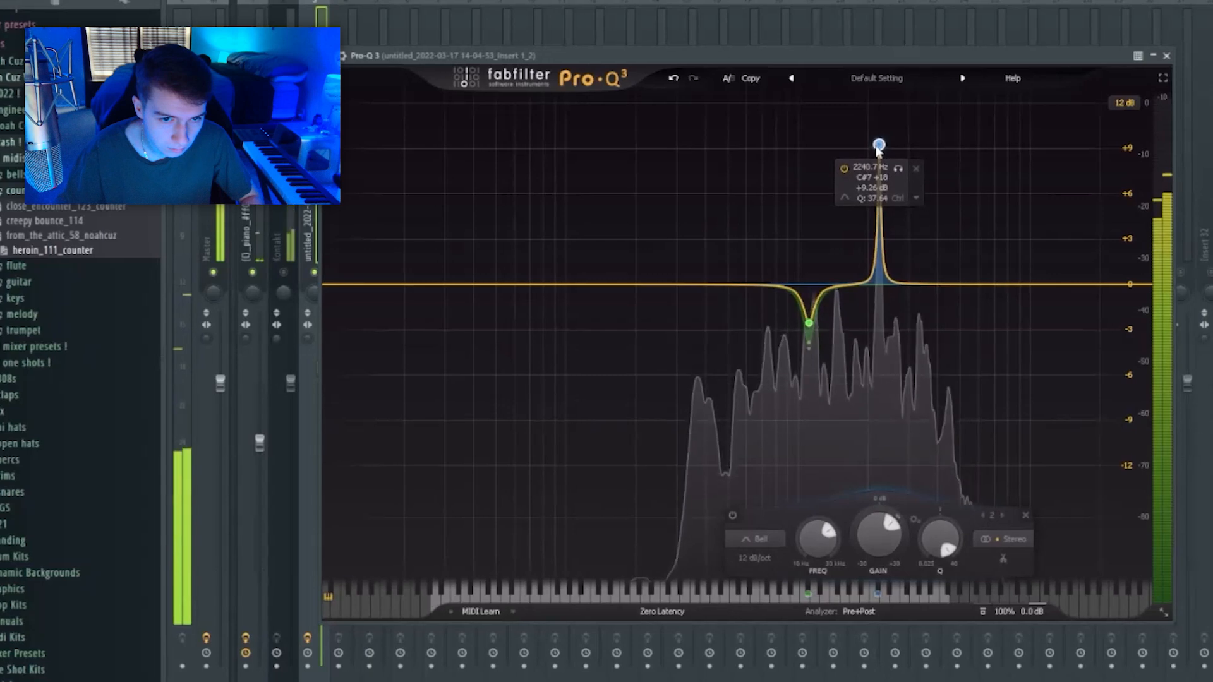
scroll(870, 520, down, 10)
right_click(875, 368)
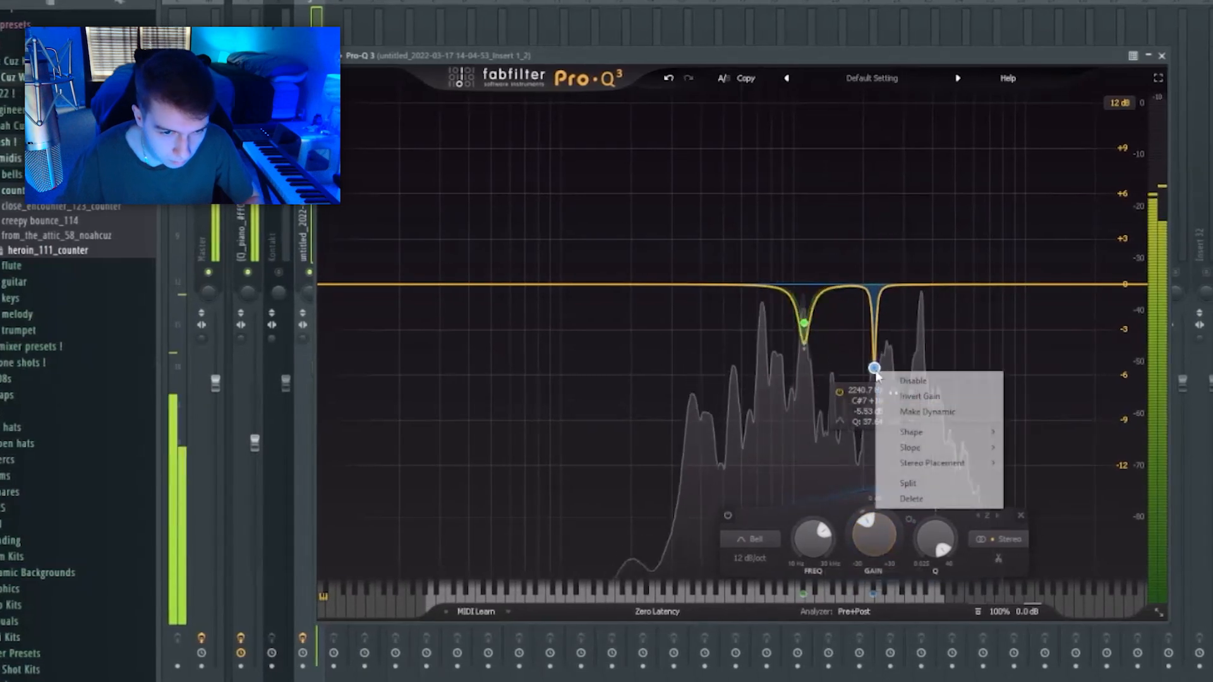
click(907, 413)
drag(920, 285, 913, 212)
scroll(979, 537, up, 10)
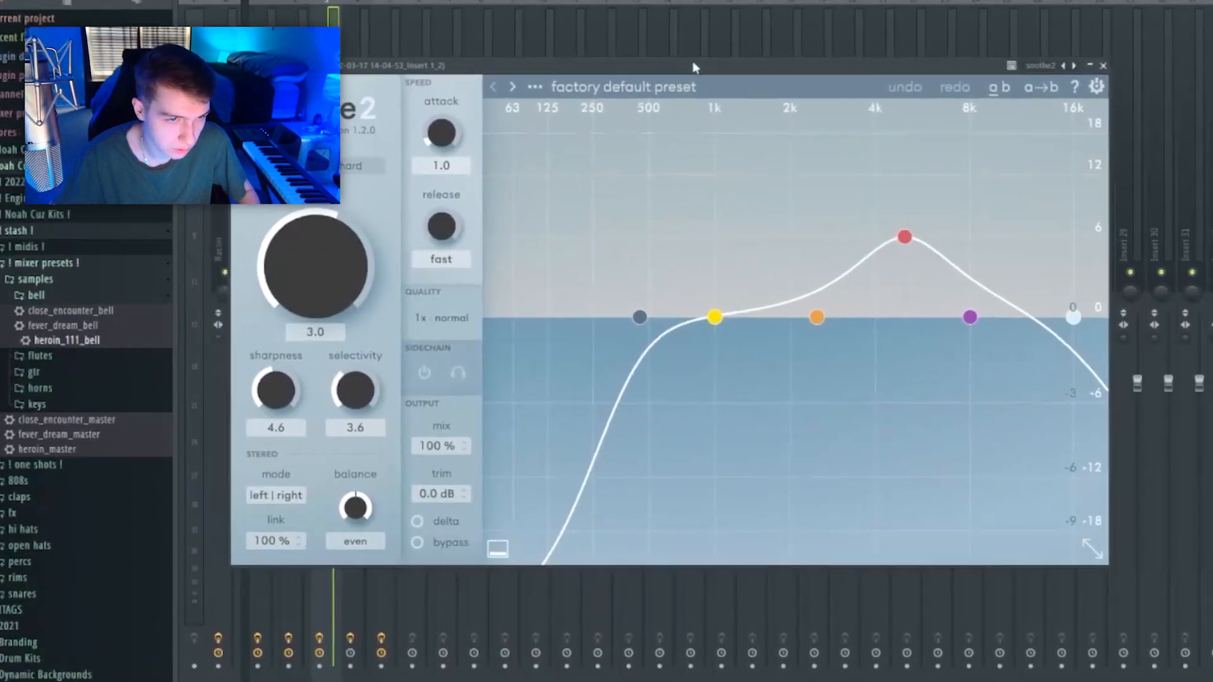
In soothe2, shift the red and orange nodes up and lower in frequency, increase the depth and reduce the mix
key(space)
drag(905, 237, 851, 186)
drag(817, 317, 800, 302)
drag(327, 282, 329, 249)
drag(420, 445, 405, 544)
drag(414, 446, 394, 517)
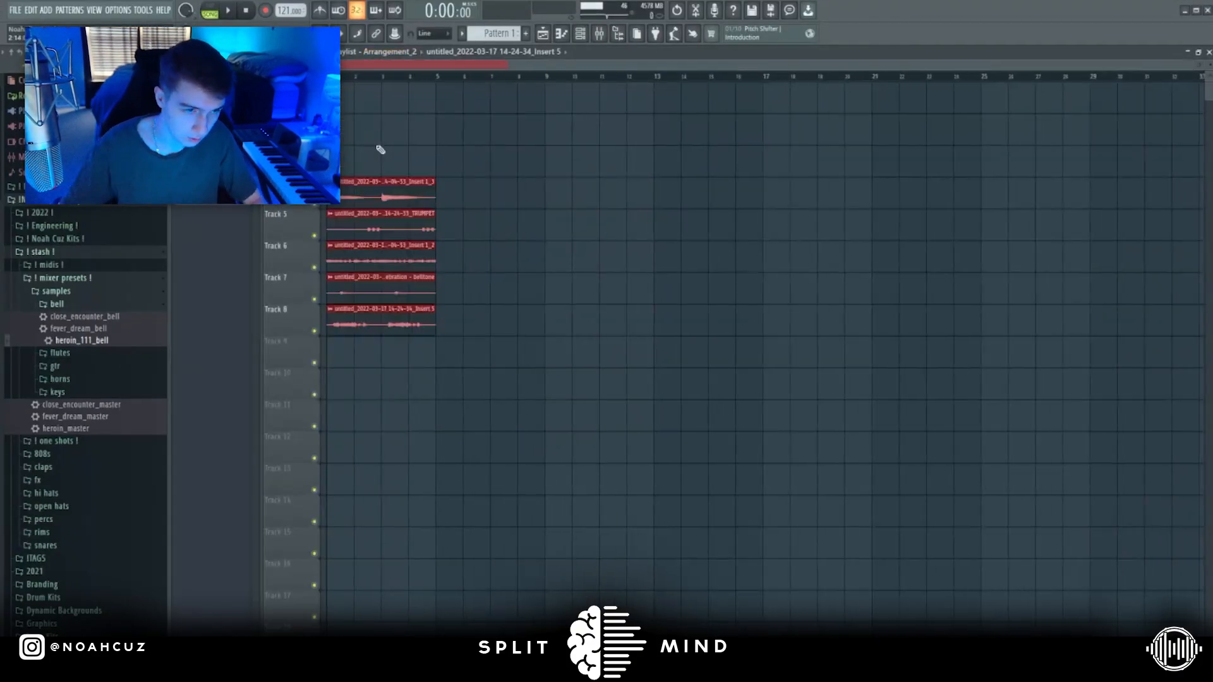
Arrange the bounced stems on Tracks 1 to 5 with Track 1 trimmed around the trumpet clips, and repeat the four-bar block
drag(483, 149, 406, 270)
drag(546, 222, 546, 212)
click(644, 201)
drag(909, 397, 783, 306)
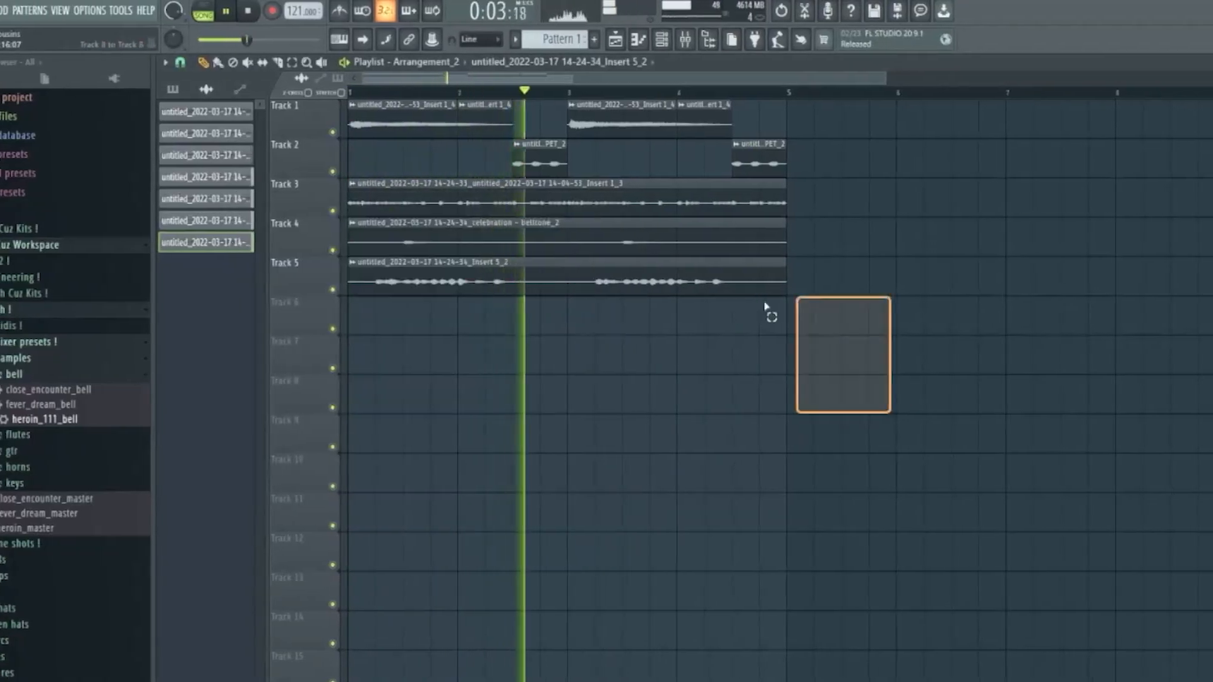
key(ctrl+a)
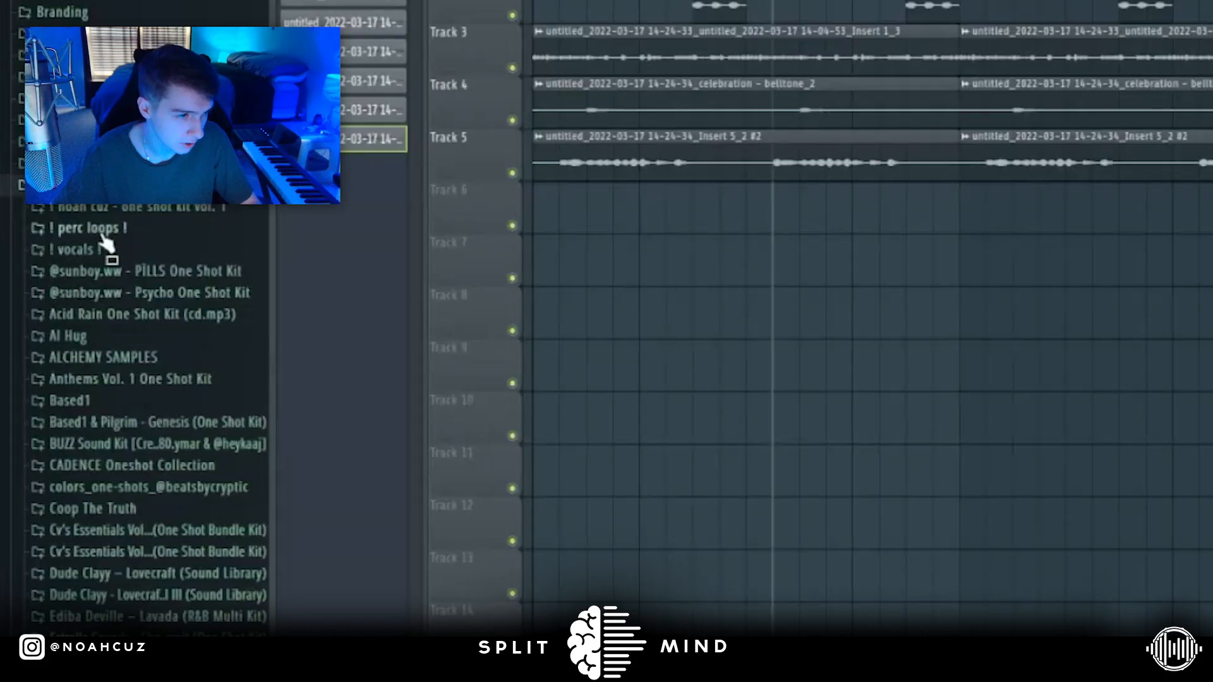
Browse to the Onlyxne Percussion Loops 009 texture loops, try the tryagain 111 loop in the playlist and remove it
click(103, 234)
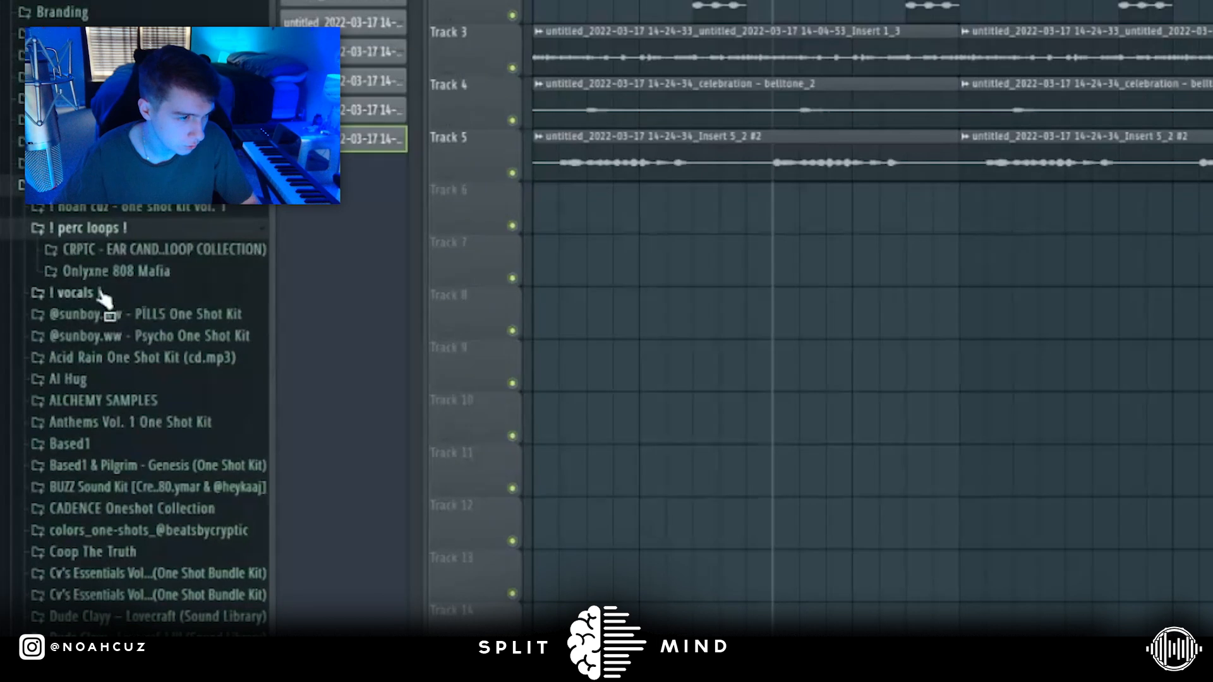
click(111, 273)
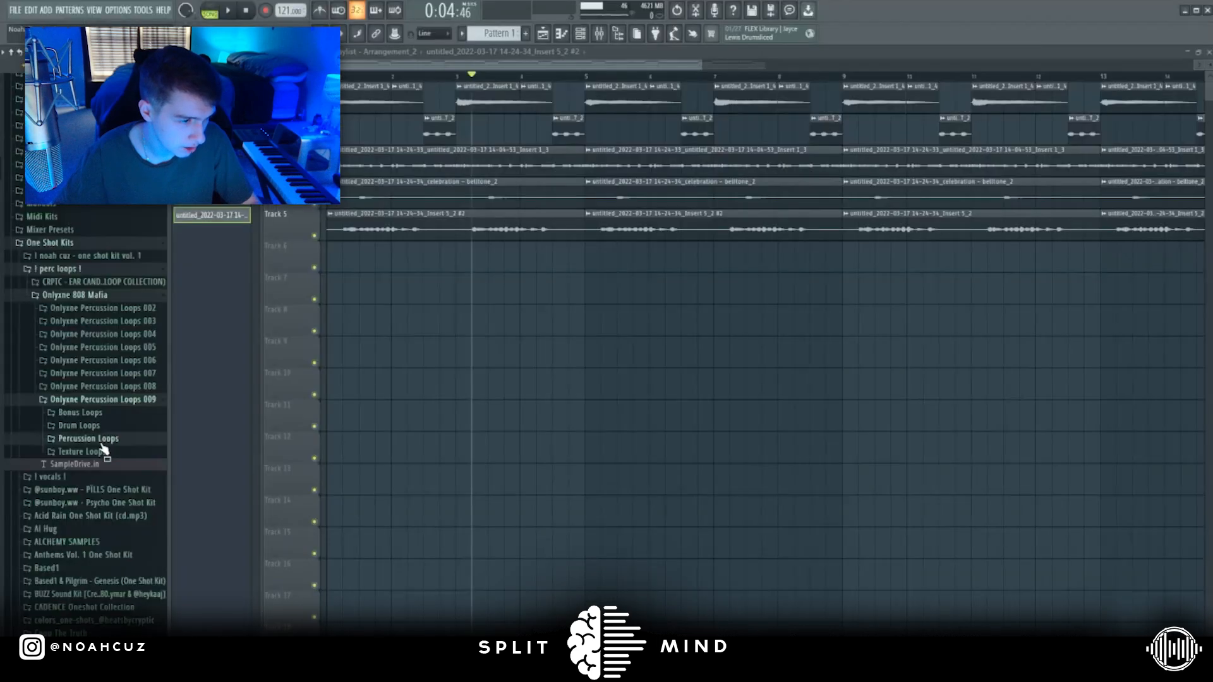
click(102, 441)
click(92, 298)
click(82, 308)
right_click(667, 487)
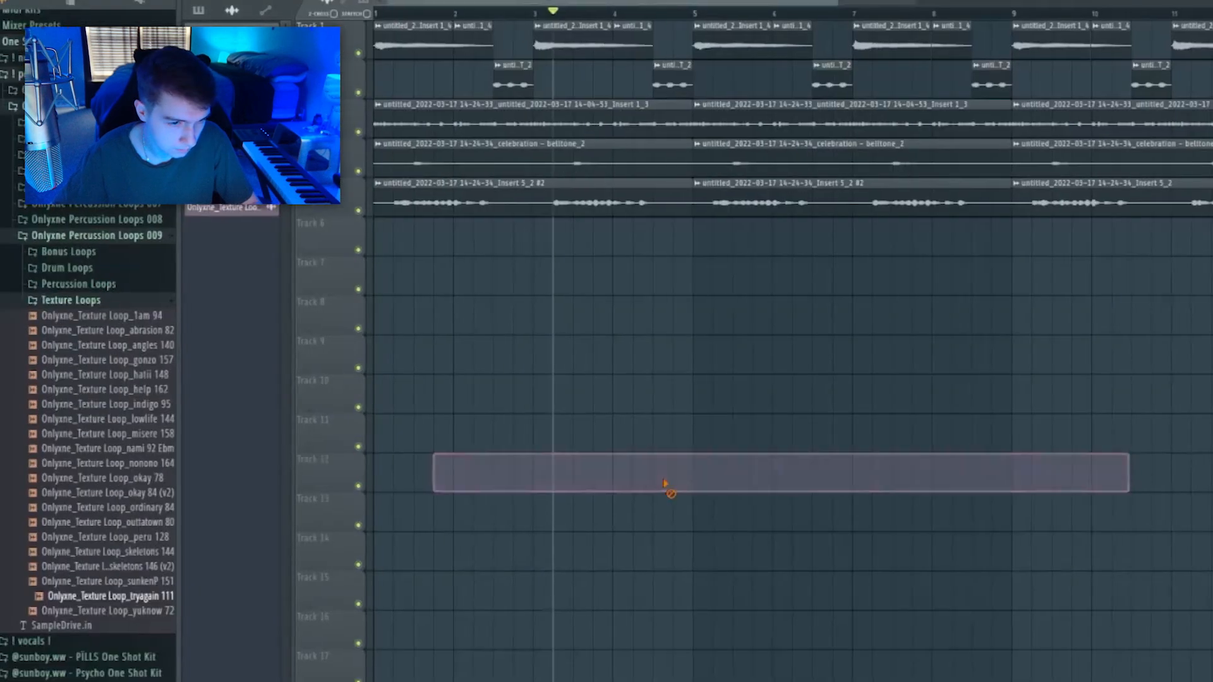
Preview other texture loops and place Onlyxne_Texture Loop_skeletons 144 on Track 6
click(109, 524)
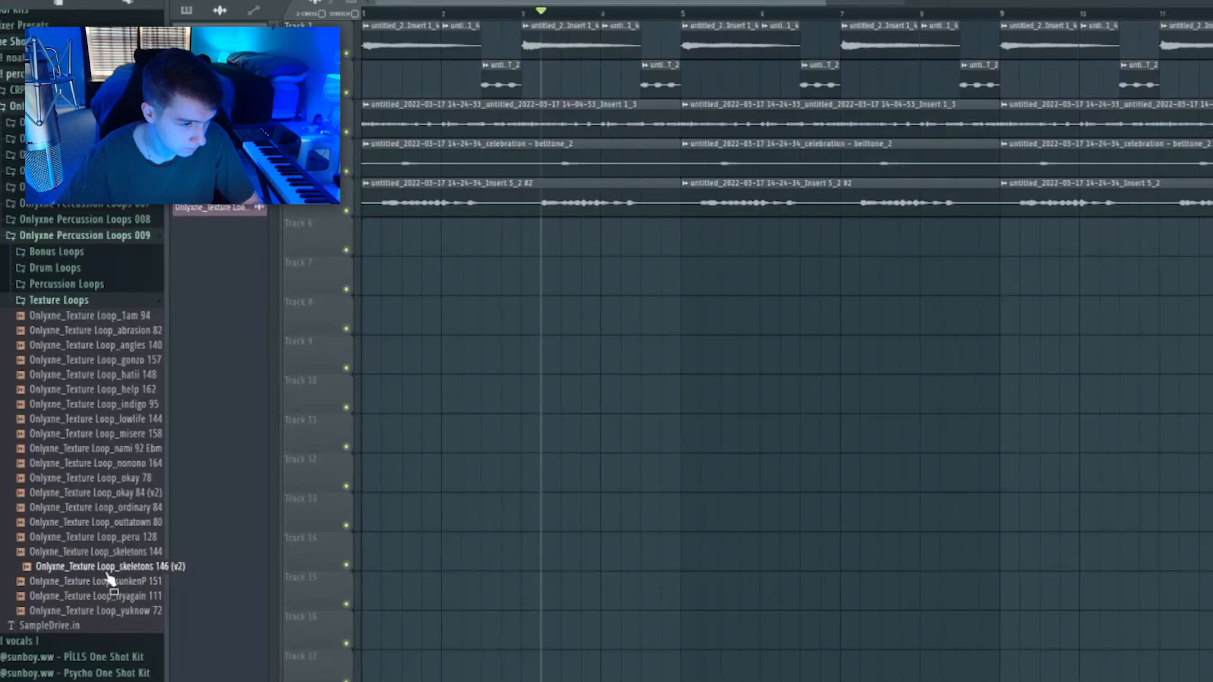
click(118, 553)
drag(112, 557, 546, 285)
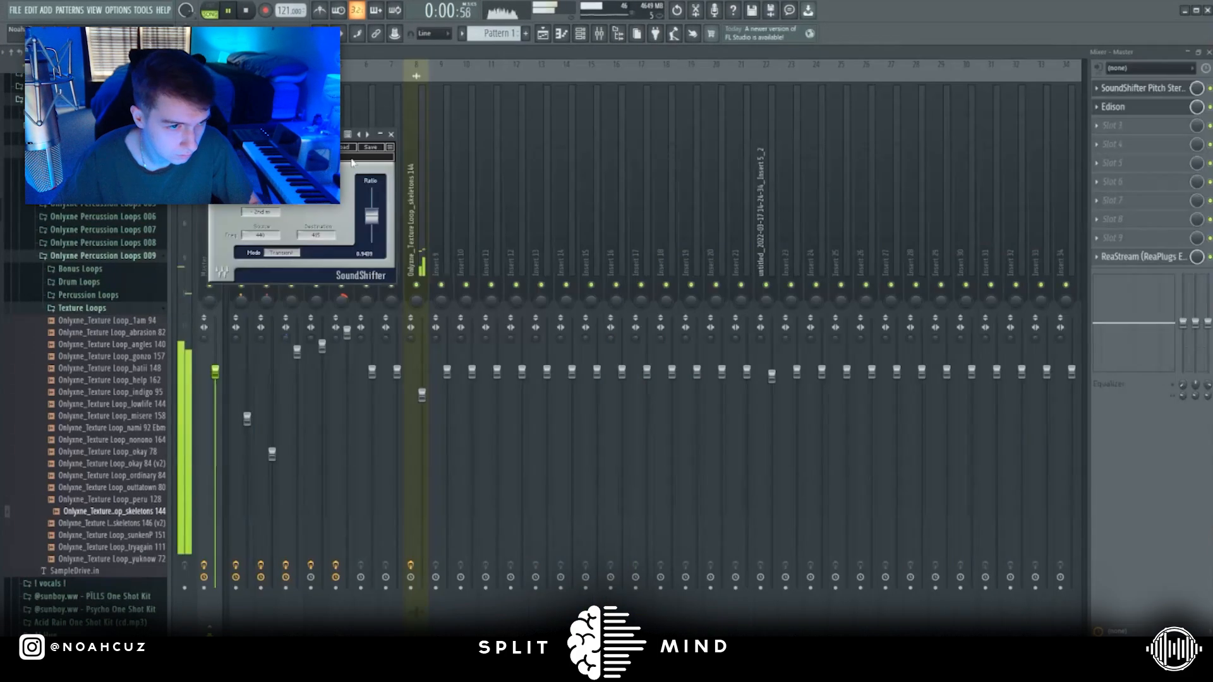
Close the SoundShifter window, return to the playlist and check the channel settings of the Track 5 audio clip
click(391, 135)
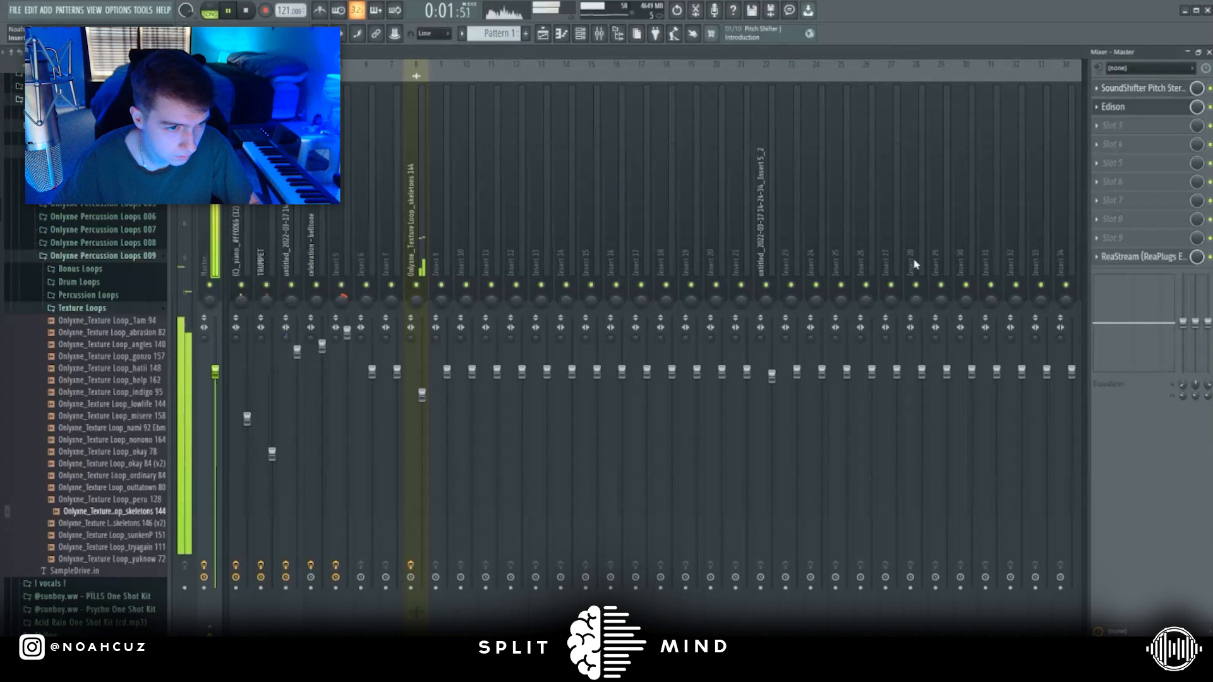
click(544, 35)
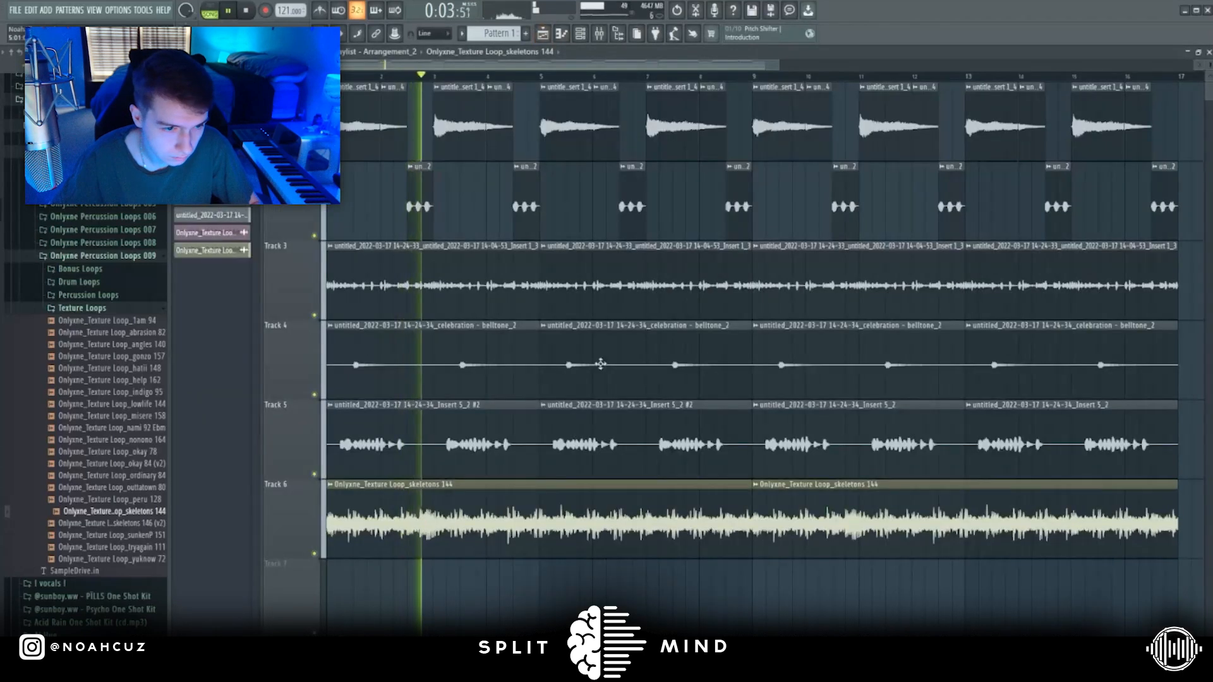
double_click(481, 436)
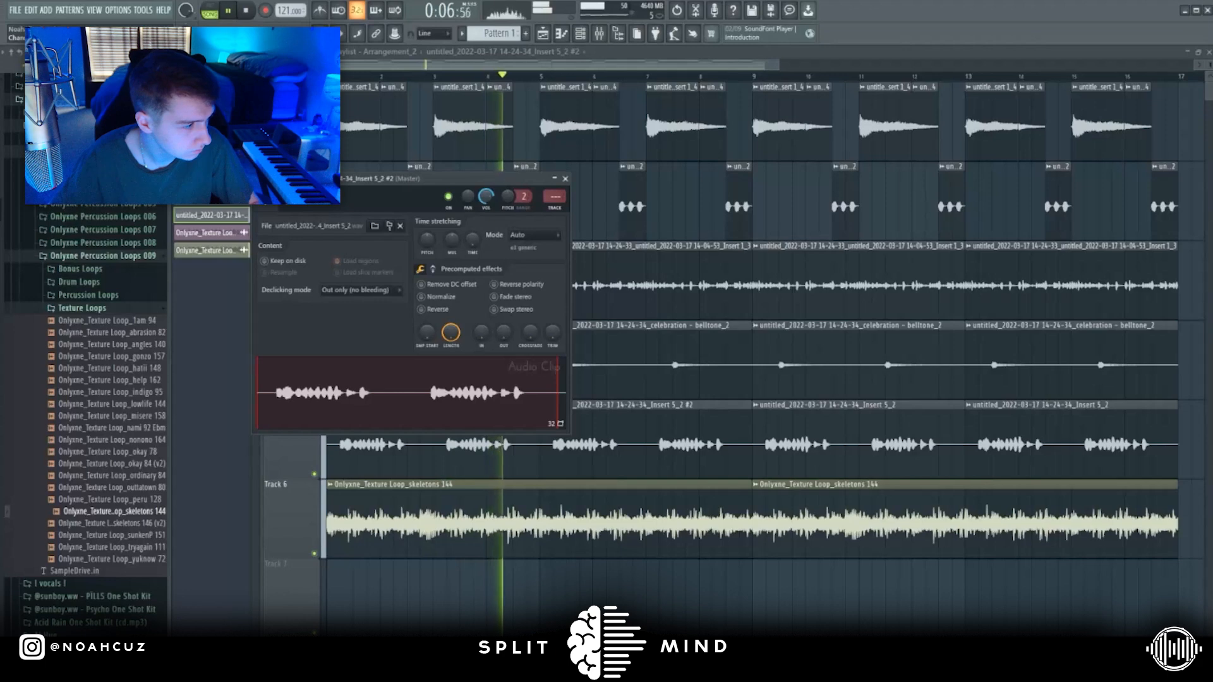
click(565, 179)
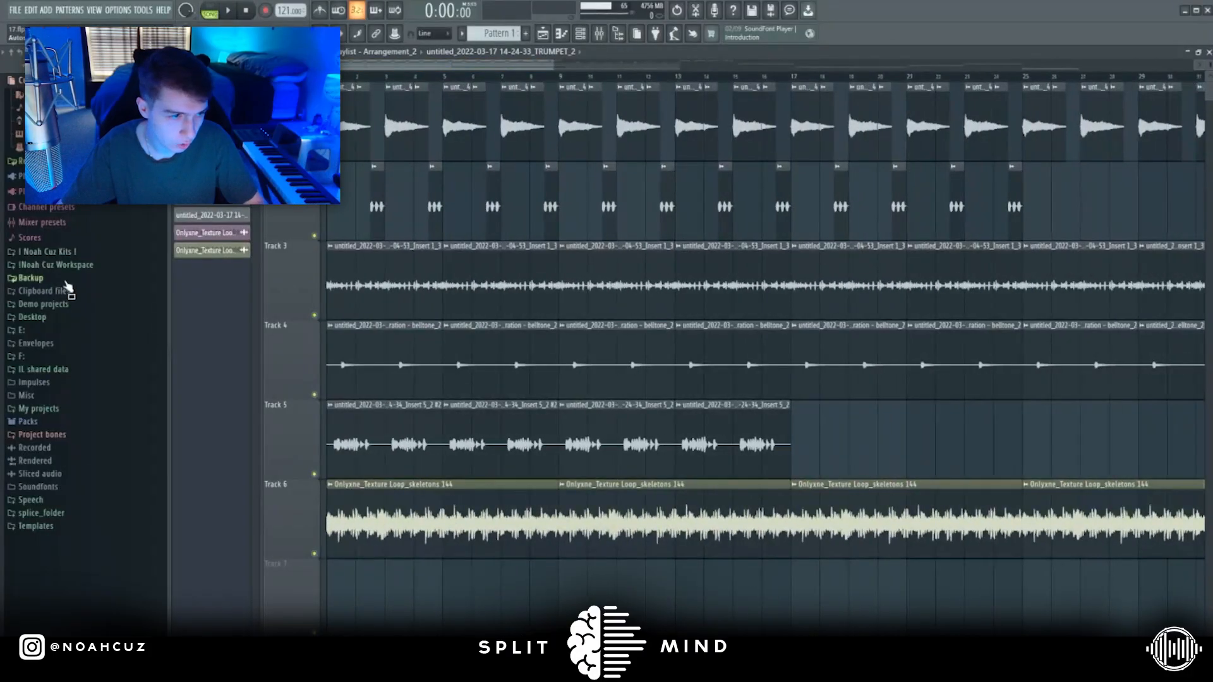
Browse to the plucks and synths folder of the colors one-shots kit and place (C)_synth_#20c073 (10) at the start of Track 7
click(60, 265)
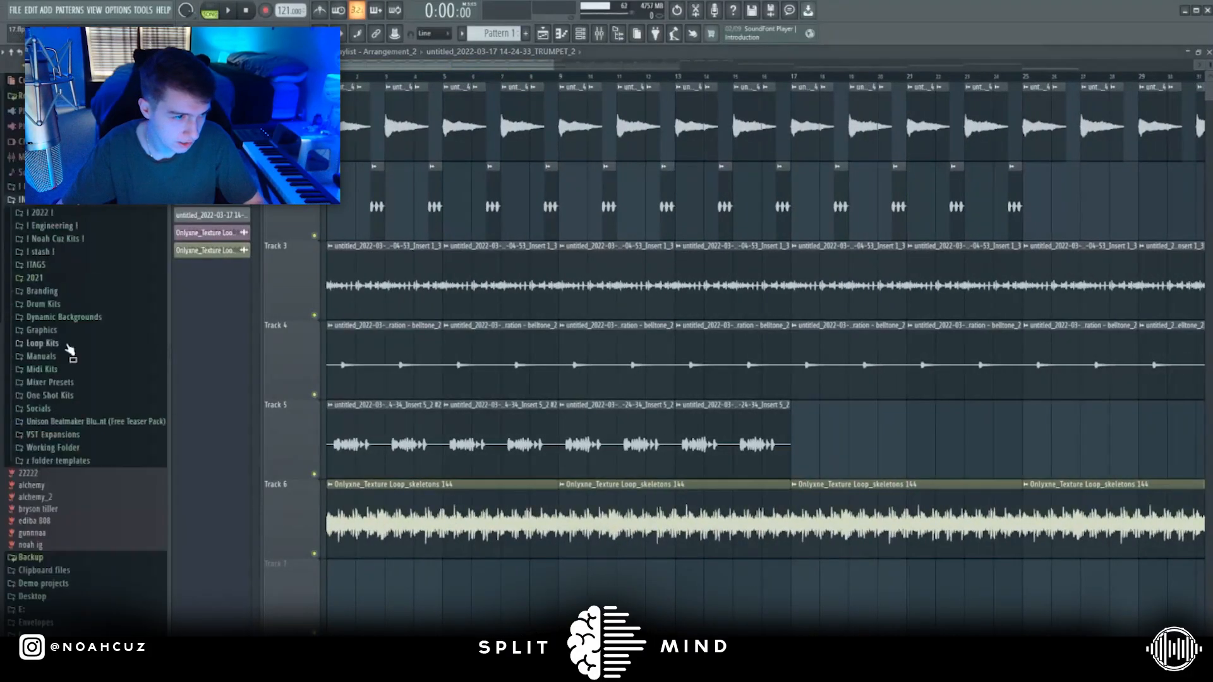
click(74, 397)
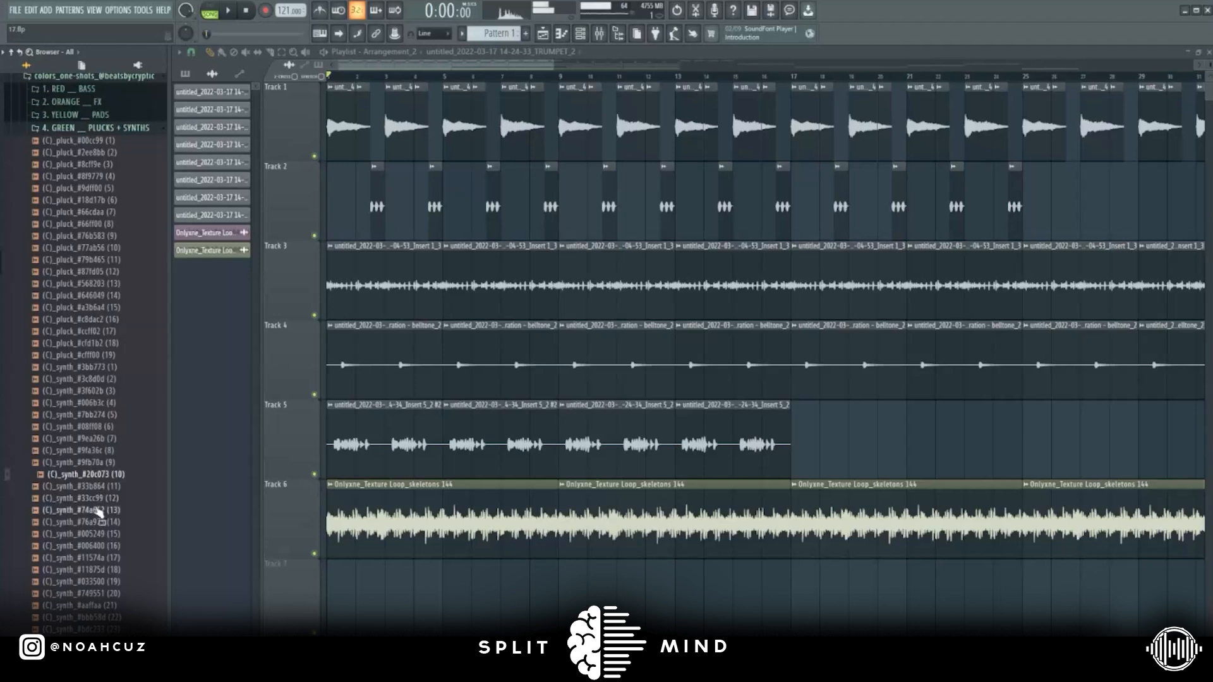
drag(334, 582, 335, 582)
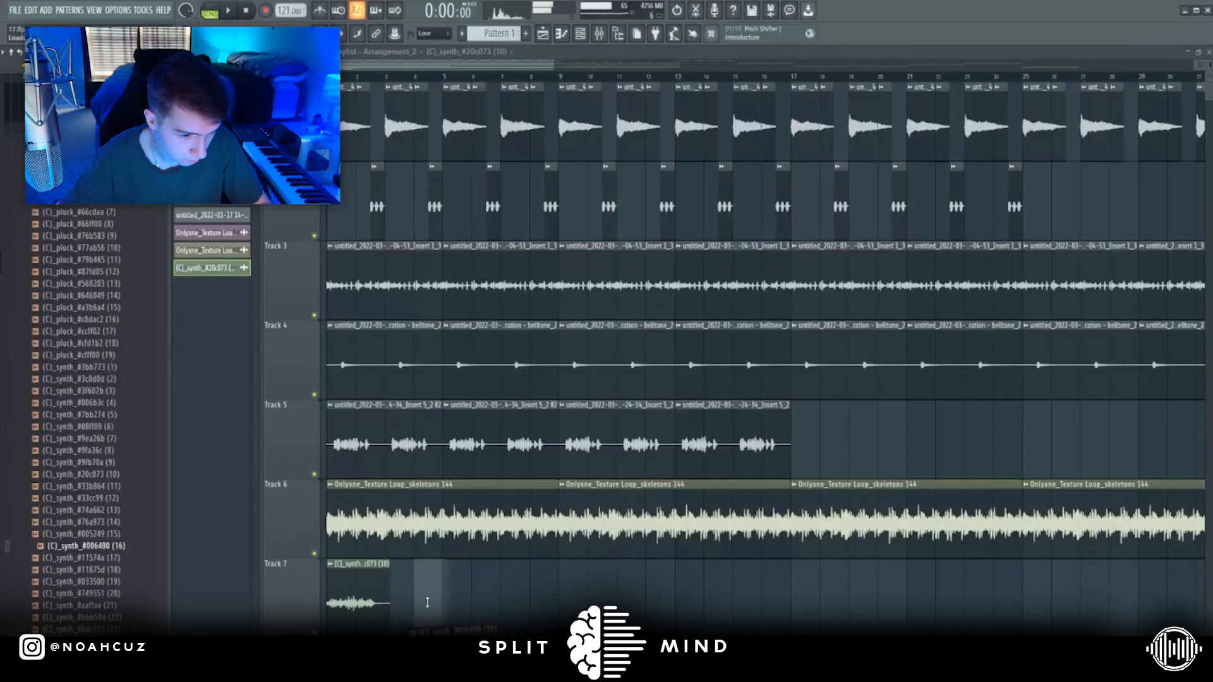
Add (C)_synth_#006400 (16) in bar 4 of Track 7, set its time stretching mode to Stretch and reverse it
drag(427, 603, 427, 603)
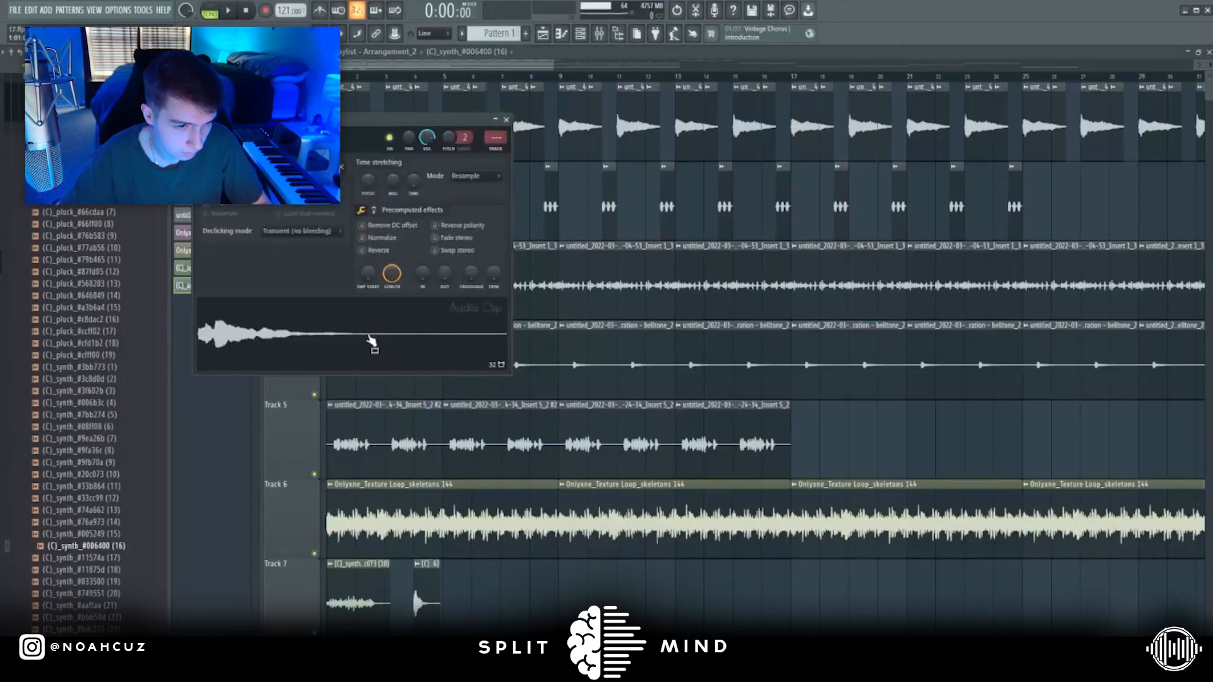
click(468, 176)
click(462, 209)
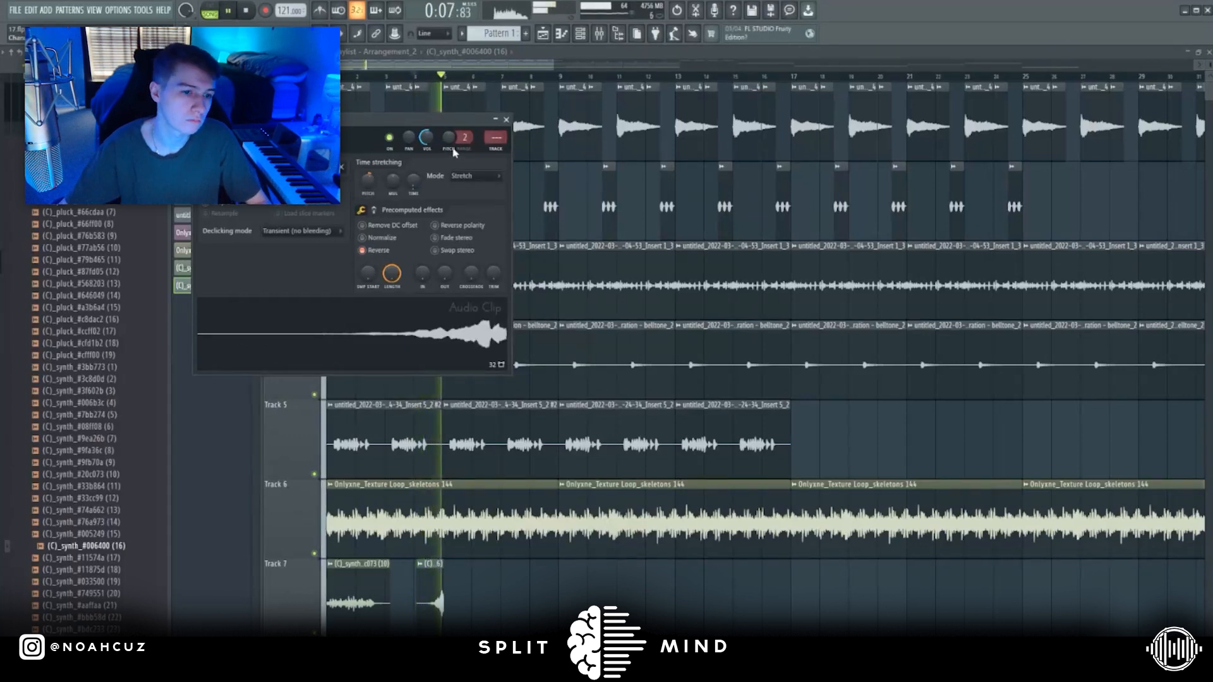
key(Escape)
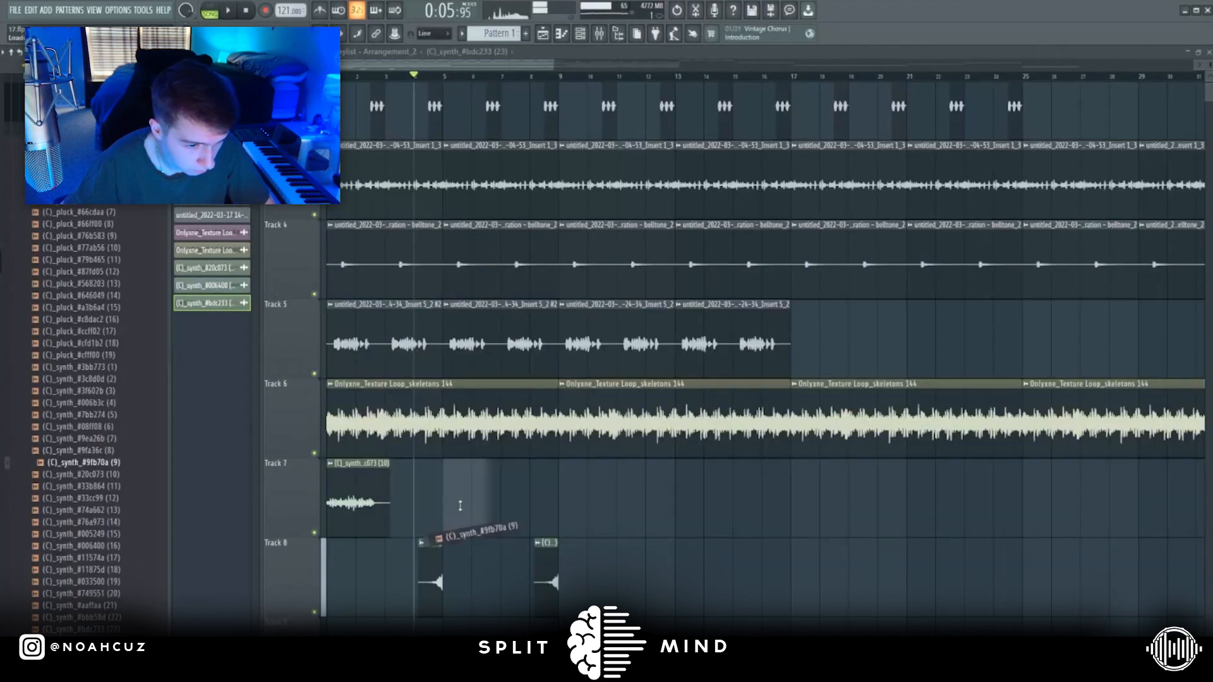
Try (C)_synth_#9fb70a (9) at bar 5 of Track 7 with a fade-out on the sample
drag(460, 506, 460, 506)
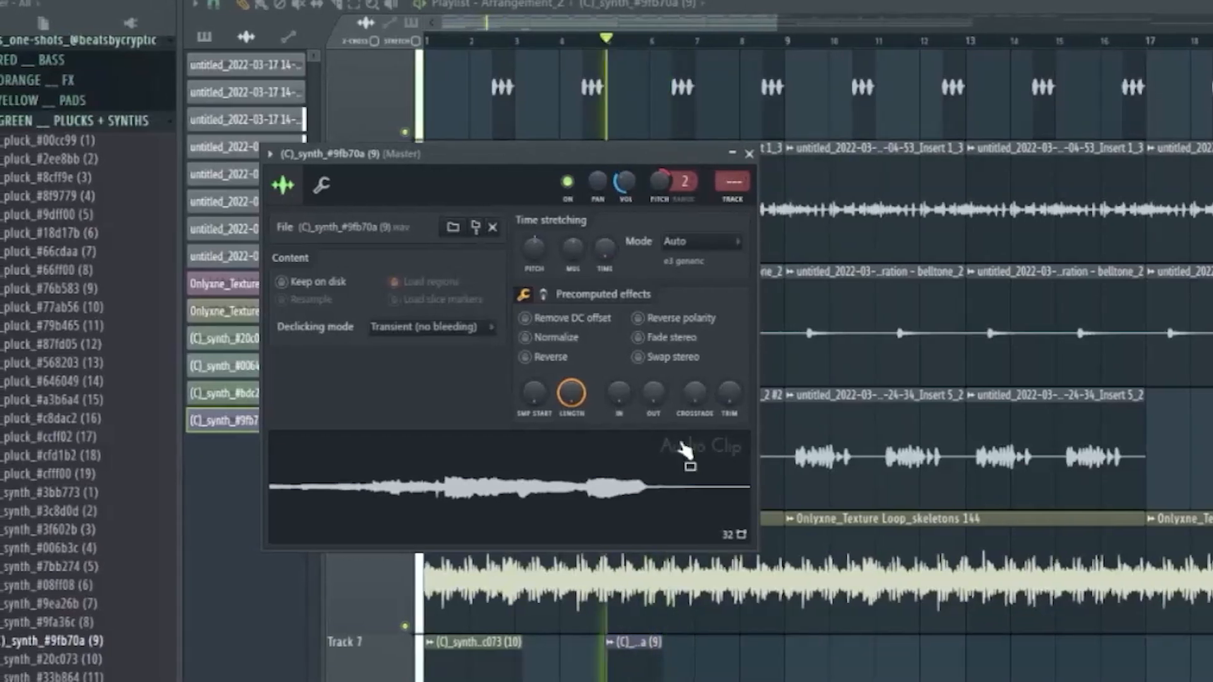
drag(653, 395, 654, 387)
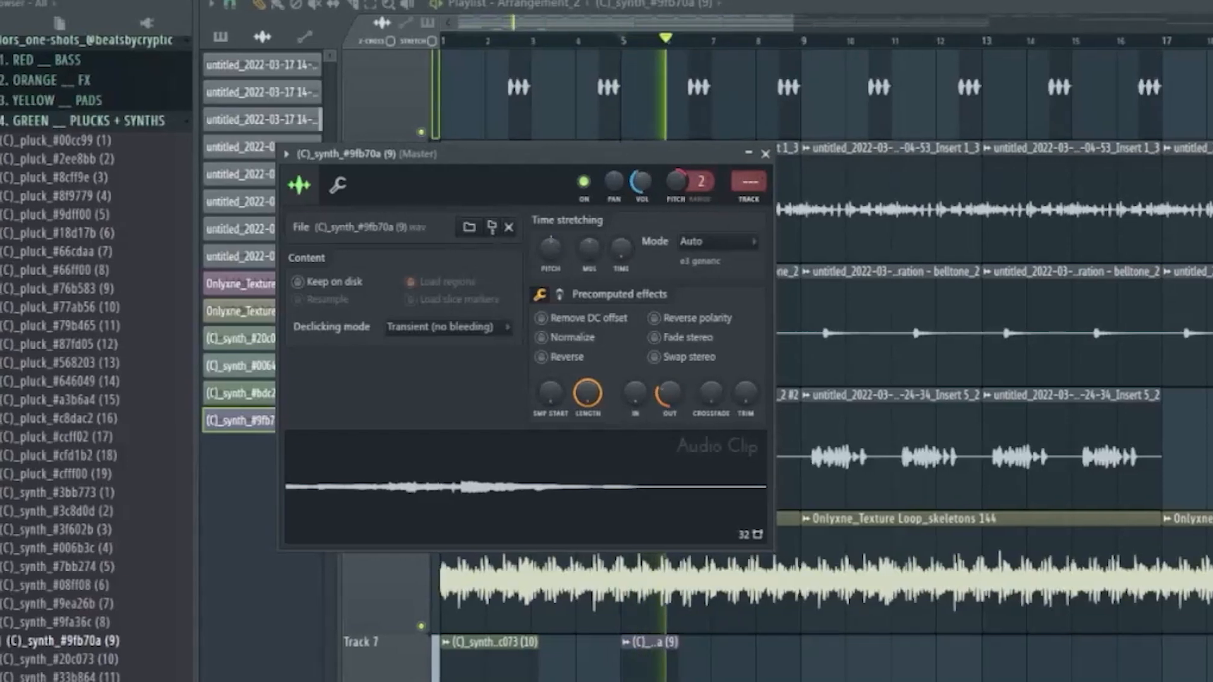
key(Escape)
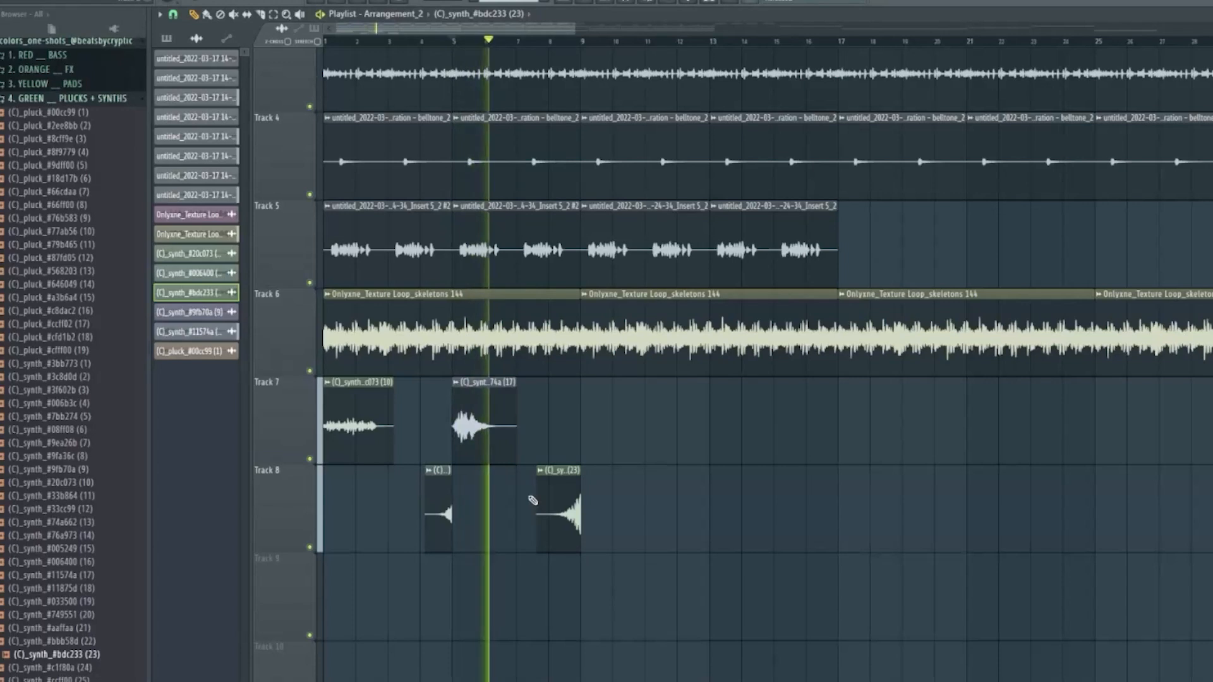
Check the channel settings of the reversed (C)_synth_#006400 (16) clip on Track 8
double_click(442, 510)
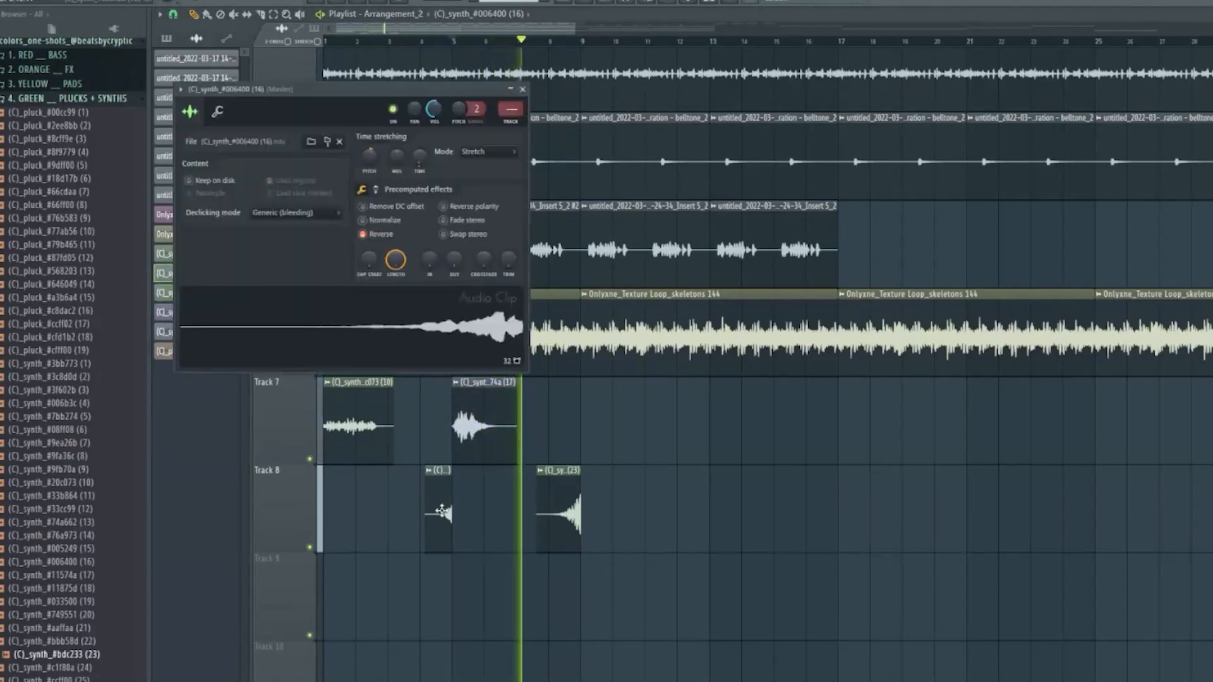
key(Escape)
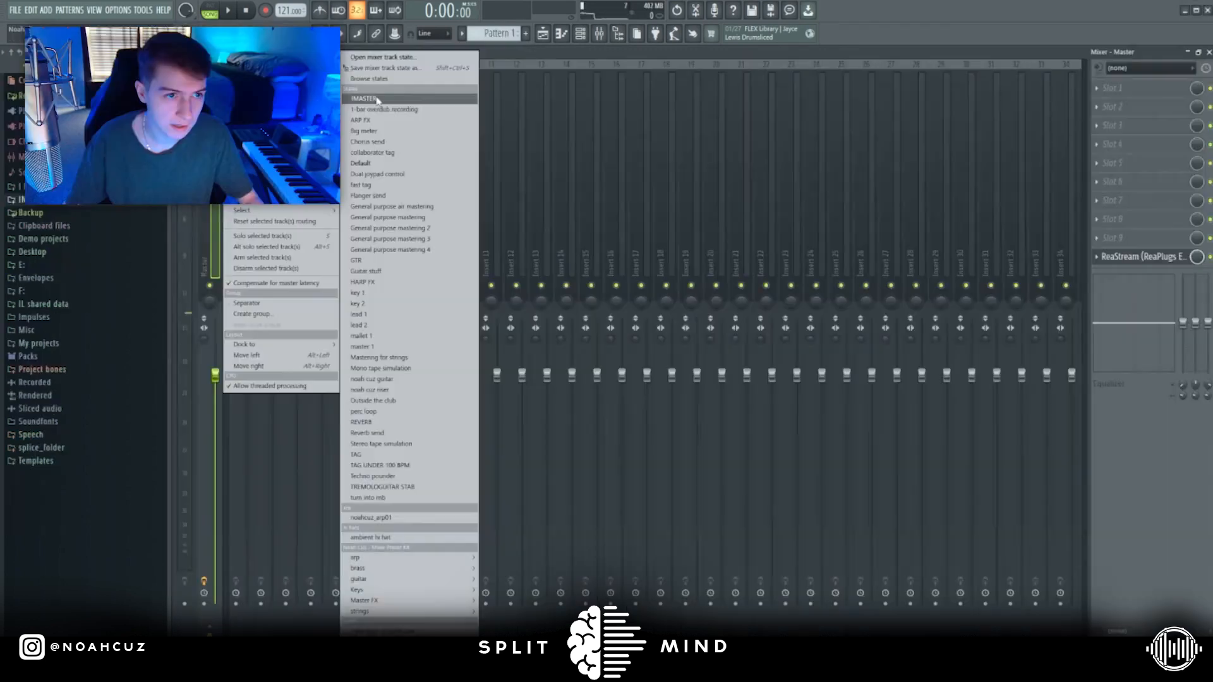
Load the !MASTER preset on the Master mixer track and bring up the channel rack and playlist
click(377, 101)
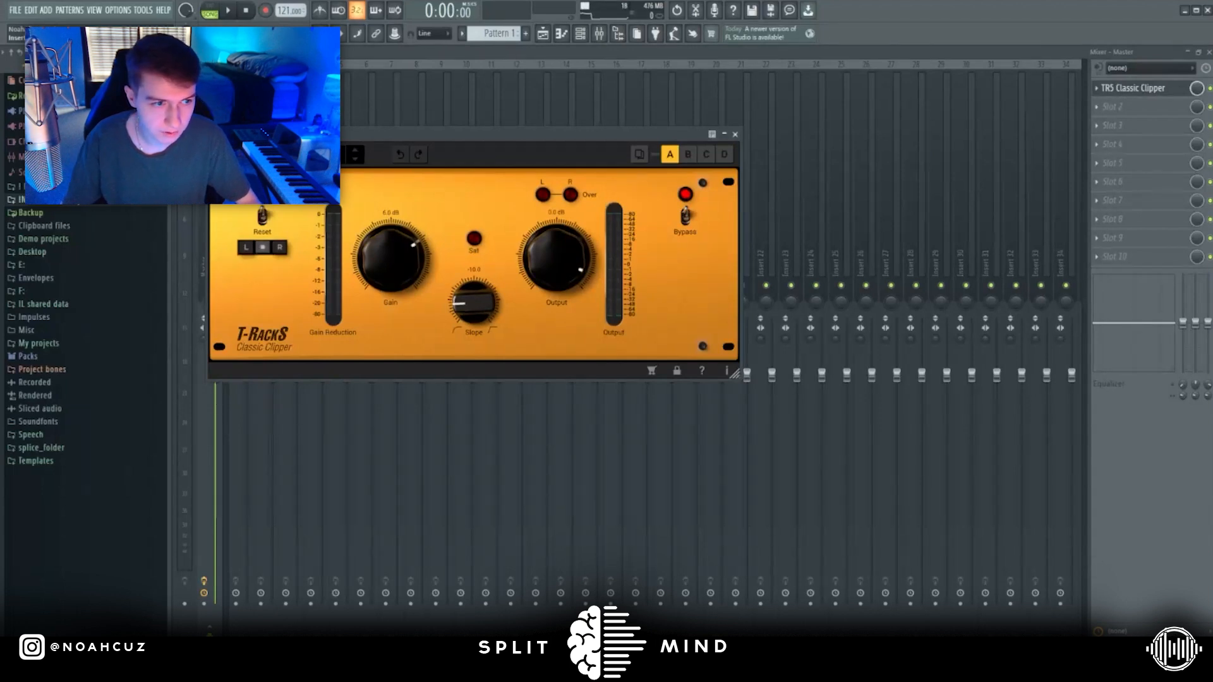
click(580, 36)
click(542, 35)
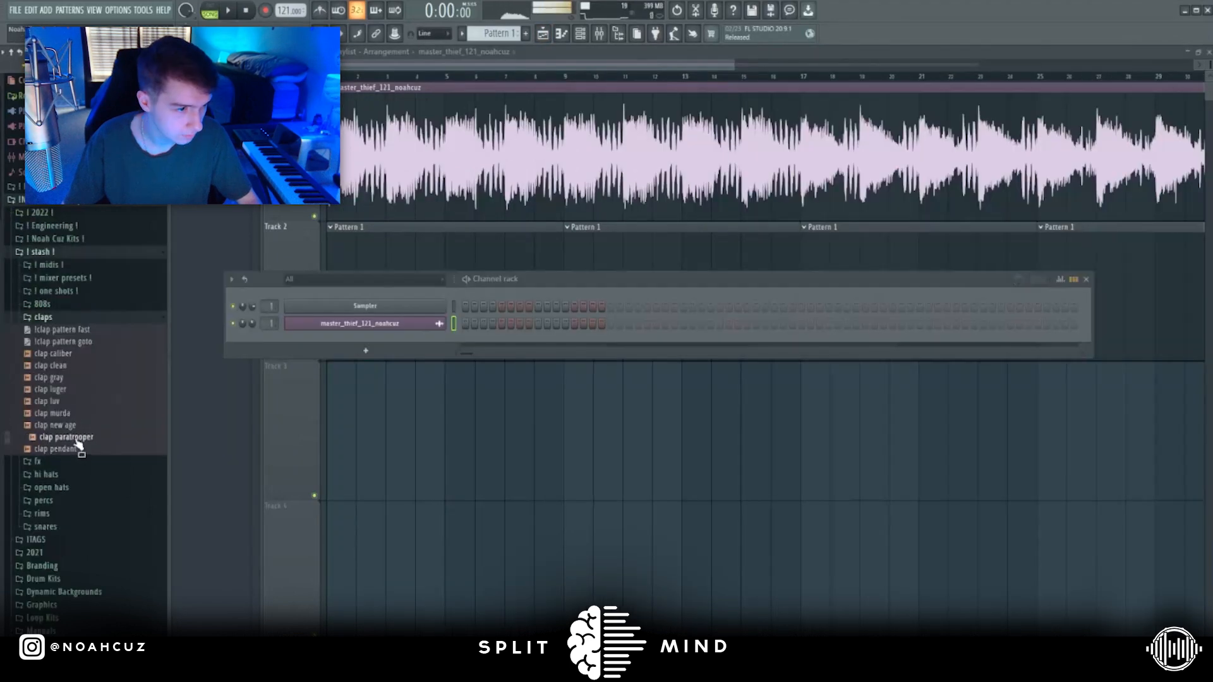
Load the clap paratrooper sample into the channel rack and collapse the claps folder
right_click(78, 445)
click(120, 448)
click(47, 317)
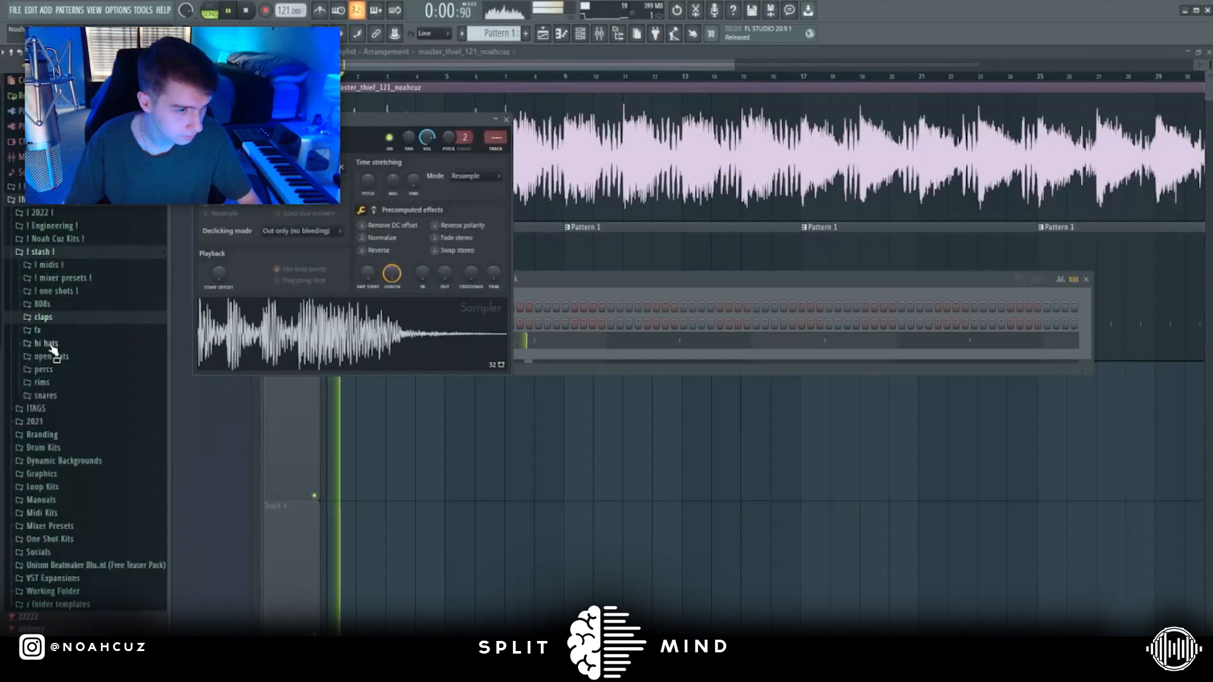
Load the hh tk3 hi-hat and write a pitched roll pattern over bars 1 and 2 with varied velocities
click(45, 343)
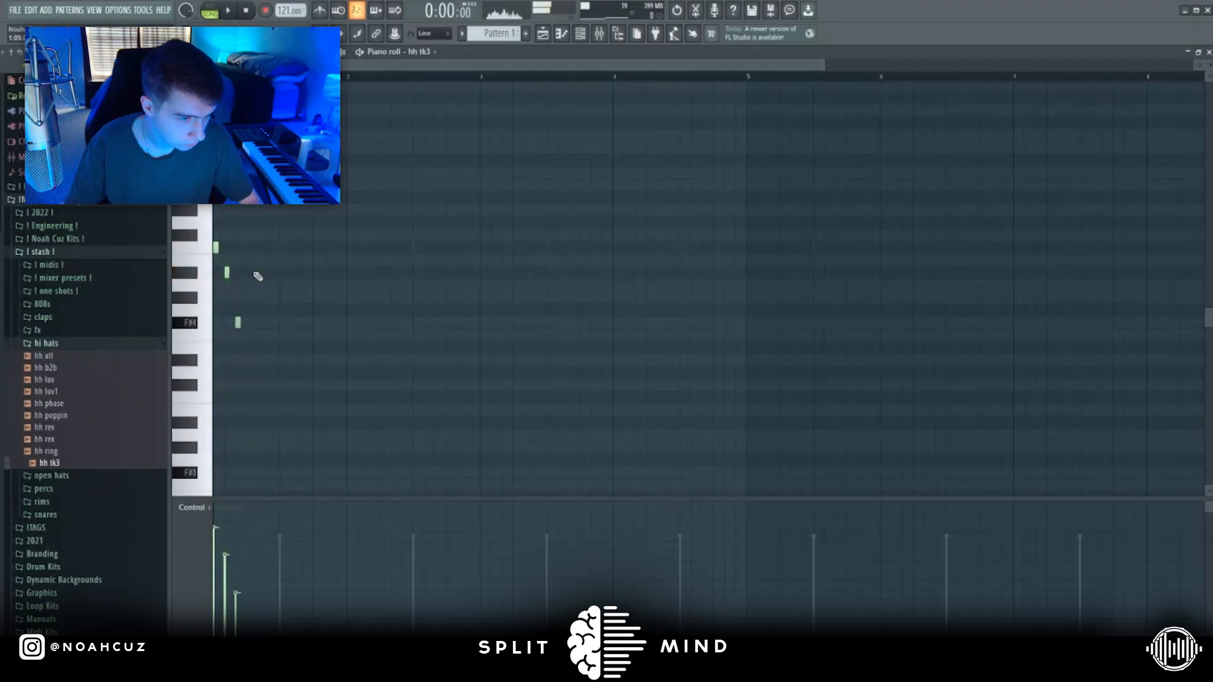
key(space)
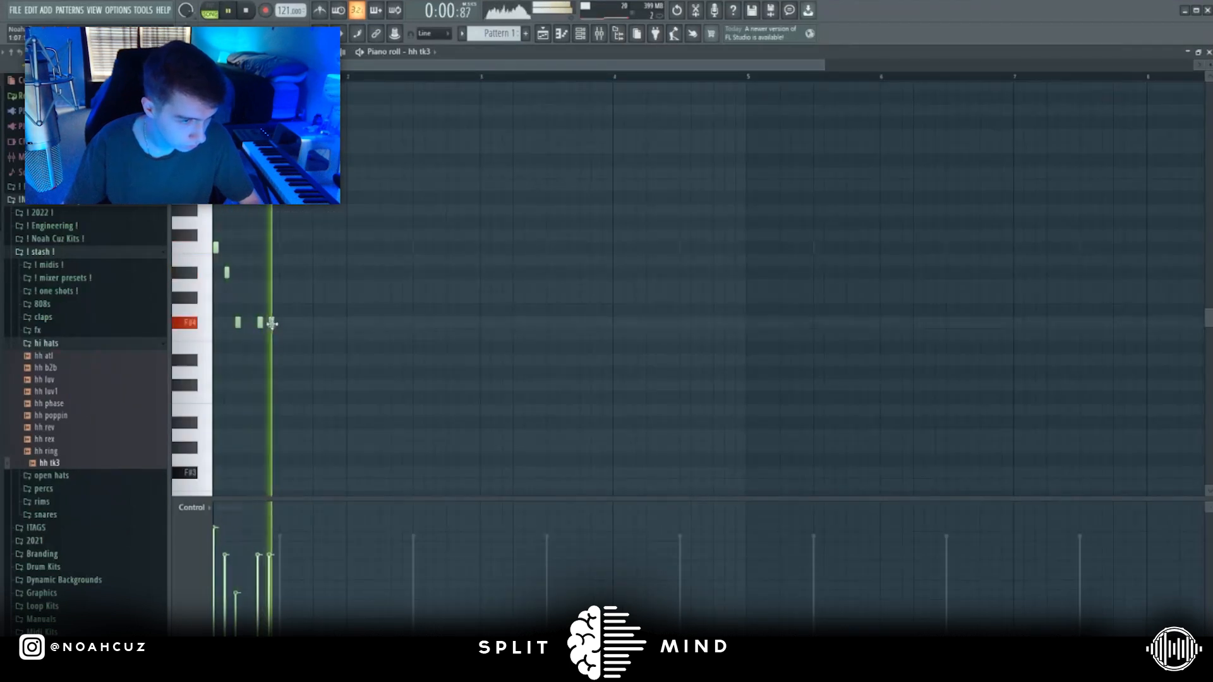
drag(270, 323, 256, 315)
key(space)
key(space)
drag(275, 595, 268, 605)
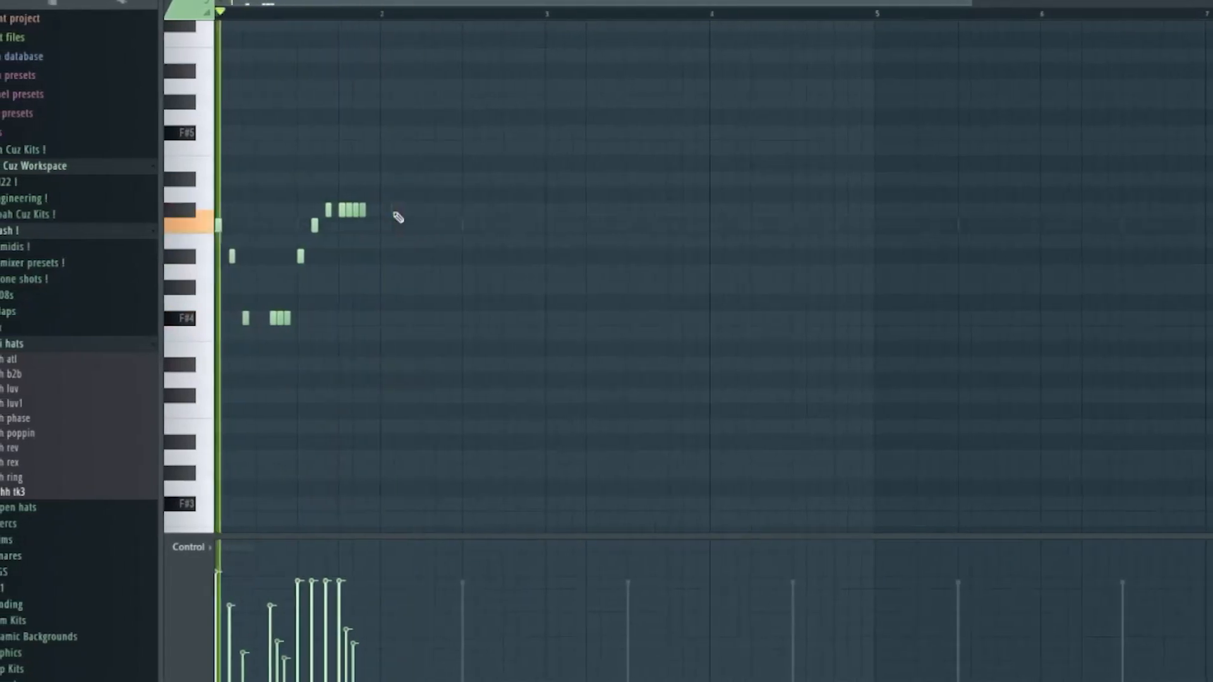
click(432, 210)
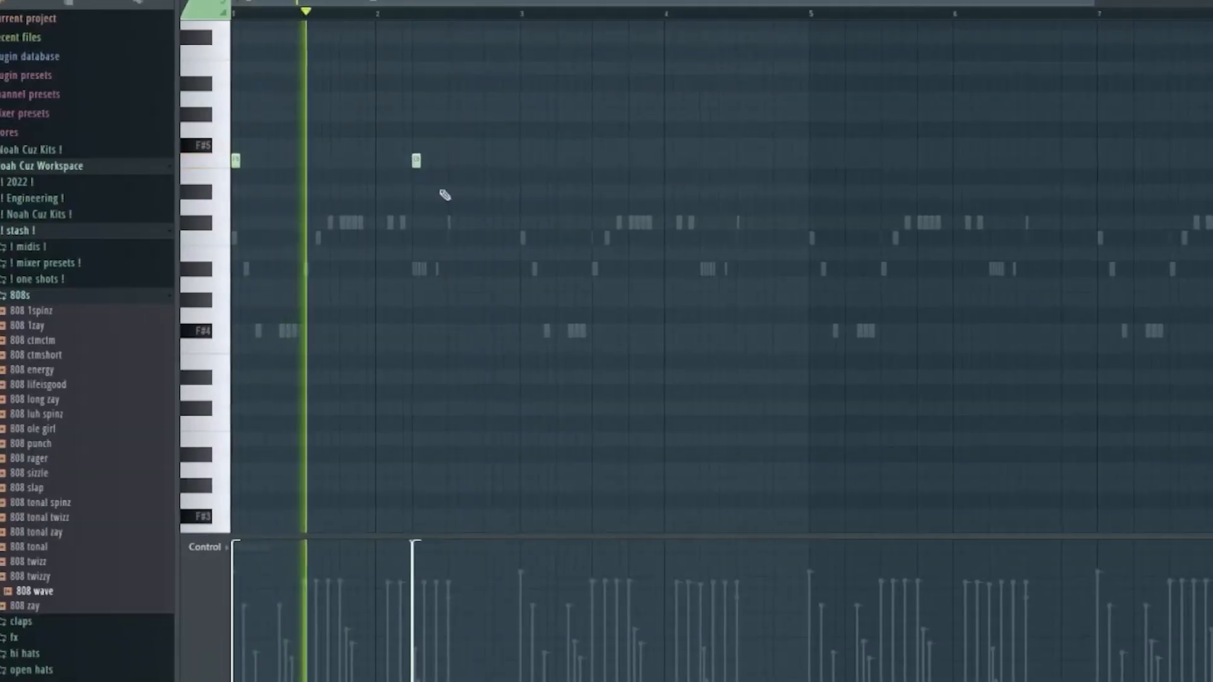
Repeat the two 808 wave notes two bars further on, starting at bar 3
click(512, 160)
drag(503, 160, 513, 160)
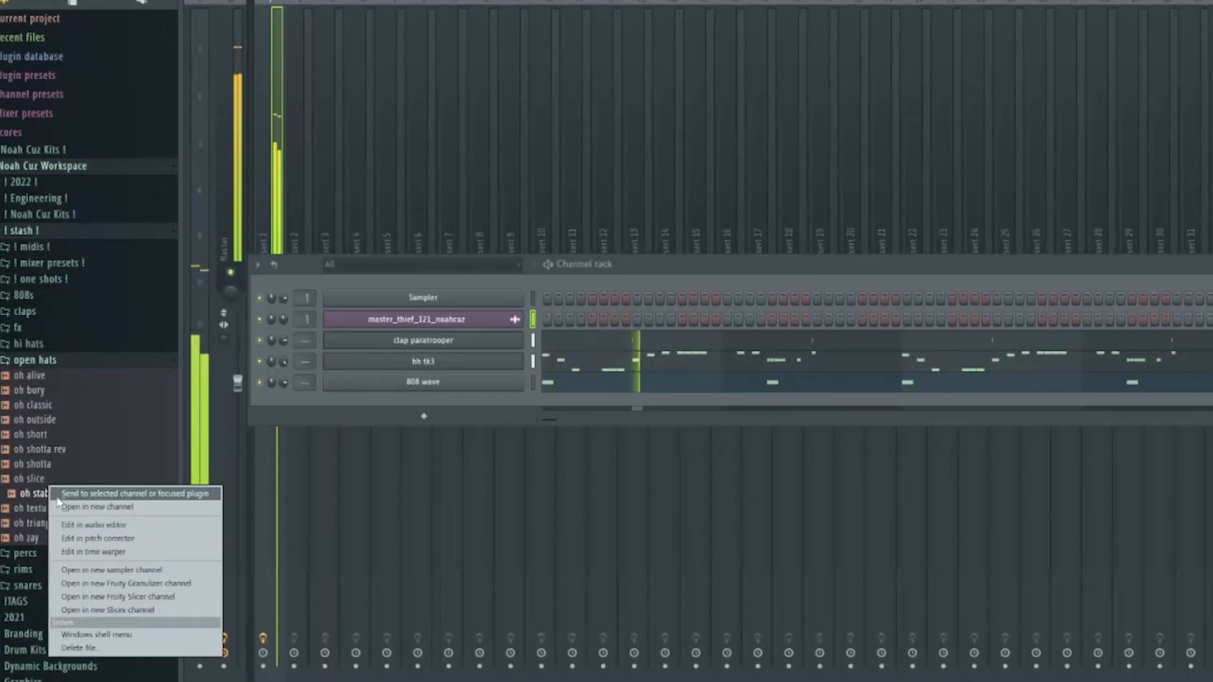
Load the oh stab and oh bury open hats into the channel rack and add a hit on the oh bury channel
click(114, 496)
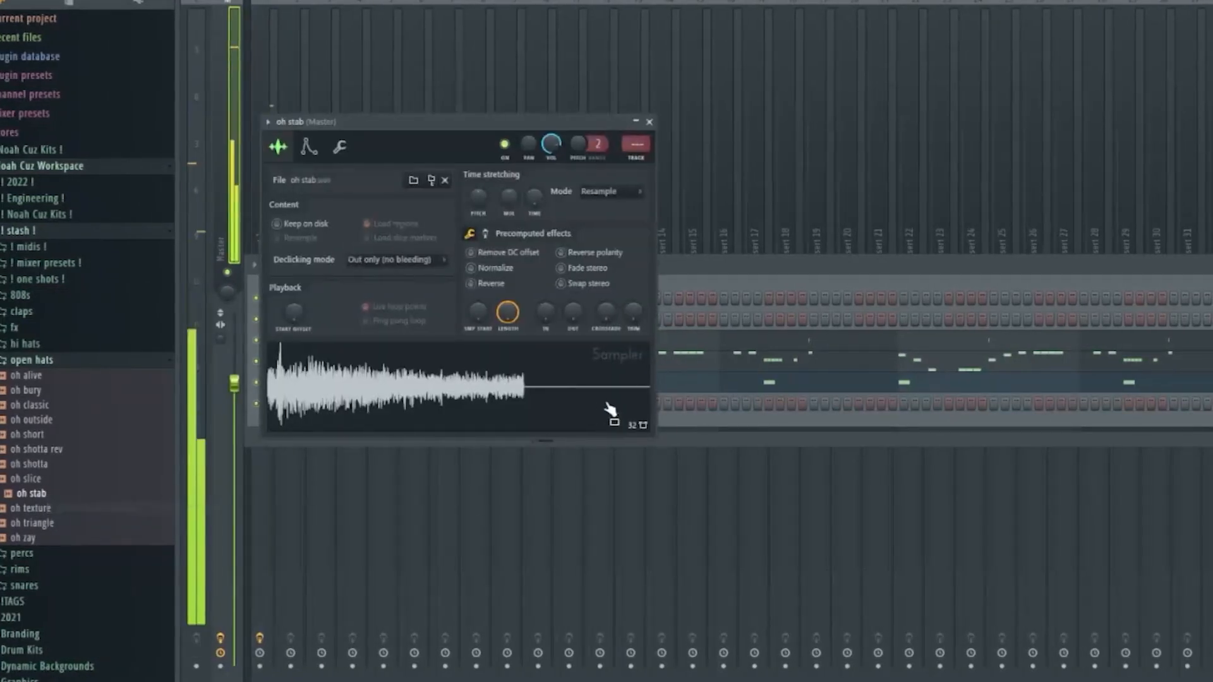
click(568, 430)
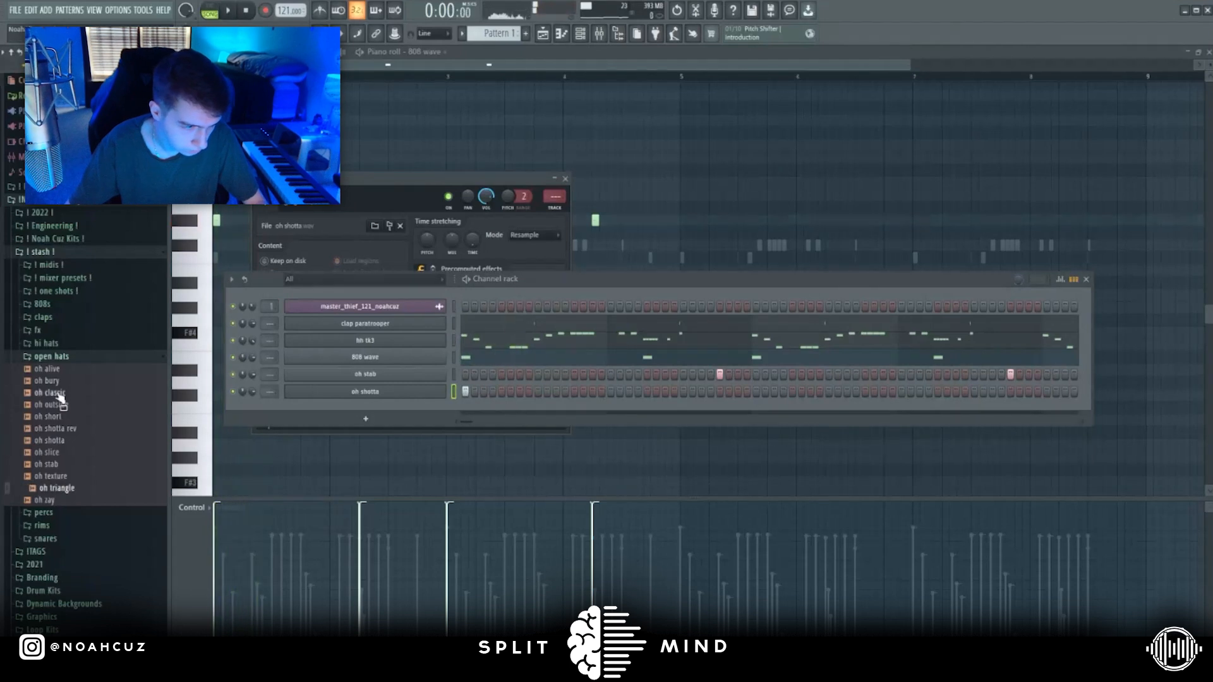
right_click(61, 382)
click(101, 386)
click(629, 408)
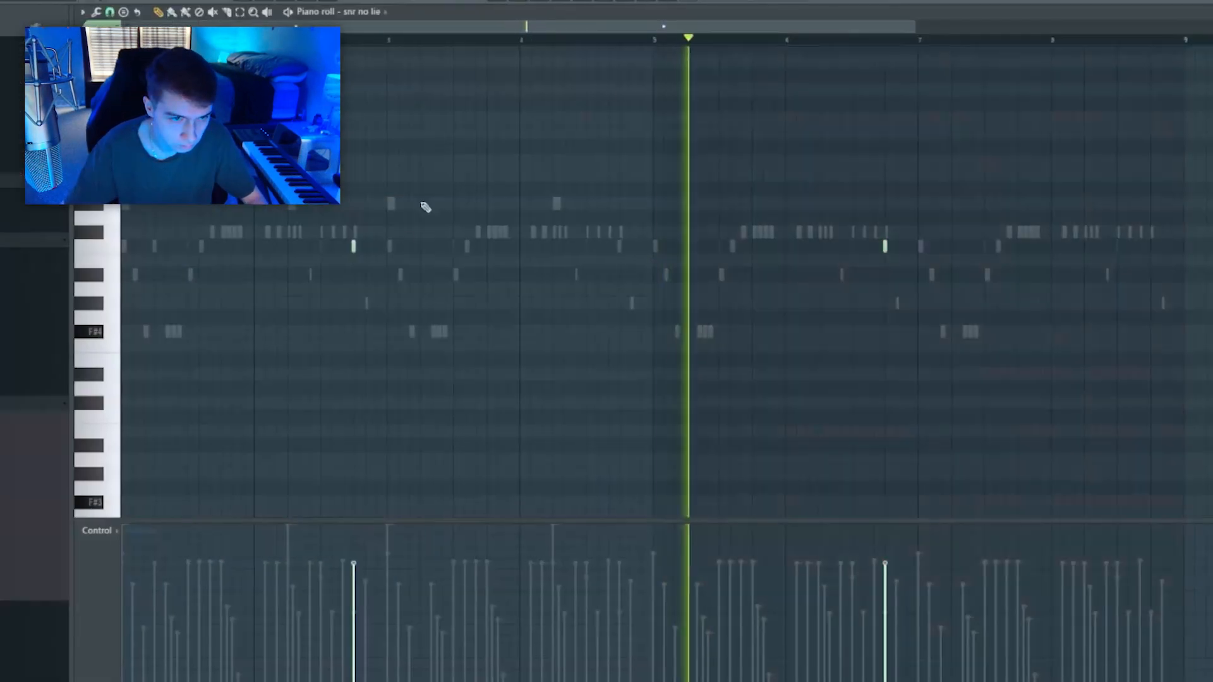
Shift the snr no lie snare hits to late in bars 4 and 8 and repeat the oh stab hit in bar 6
key(space)
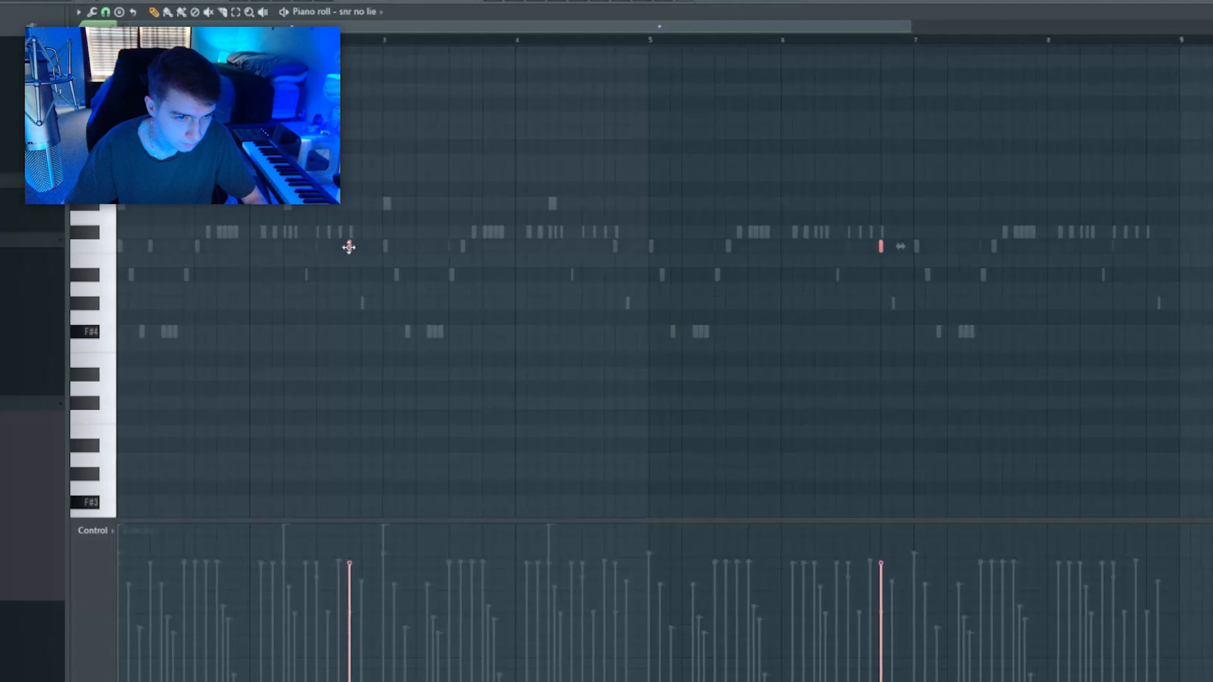
click(362, 12)
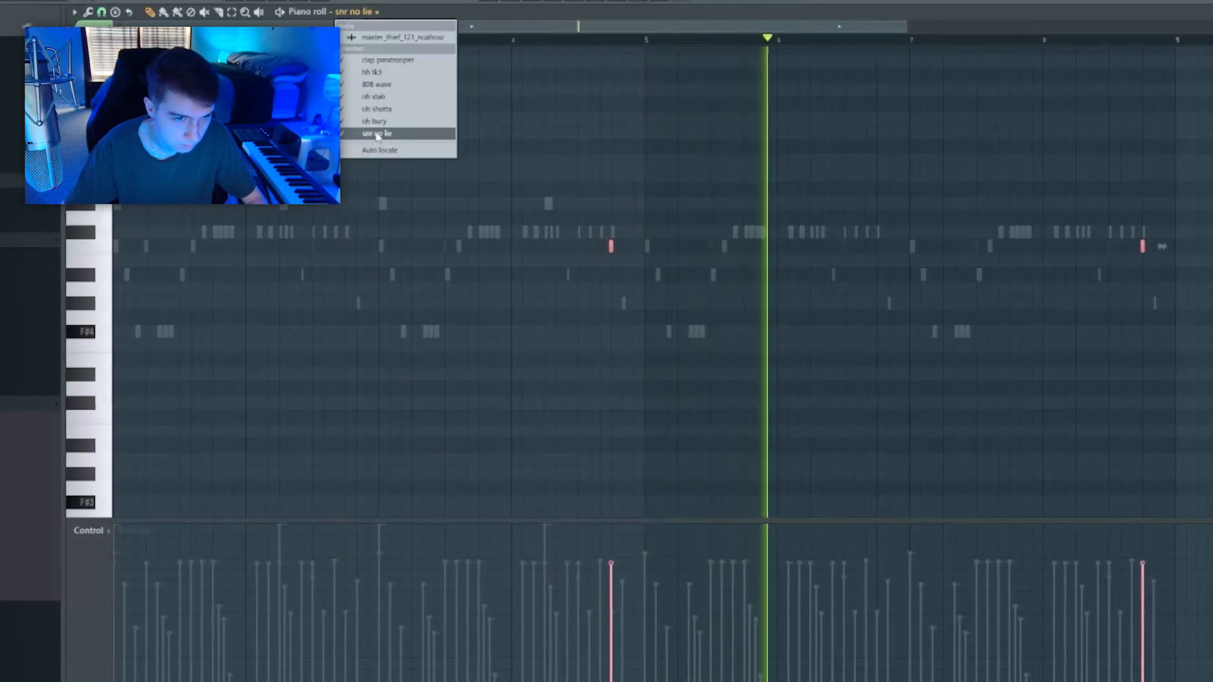
click(384, 121)
click(353, 11)
click(378, 109)
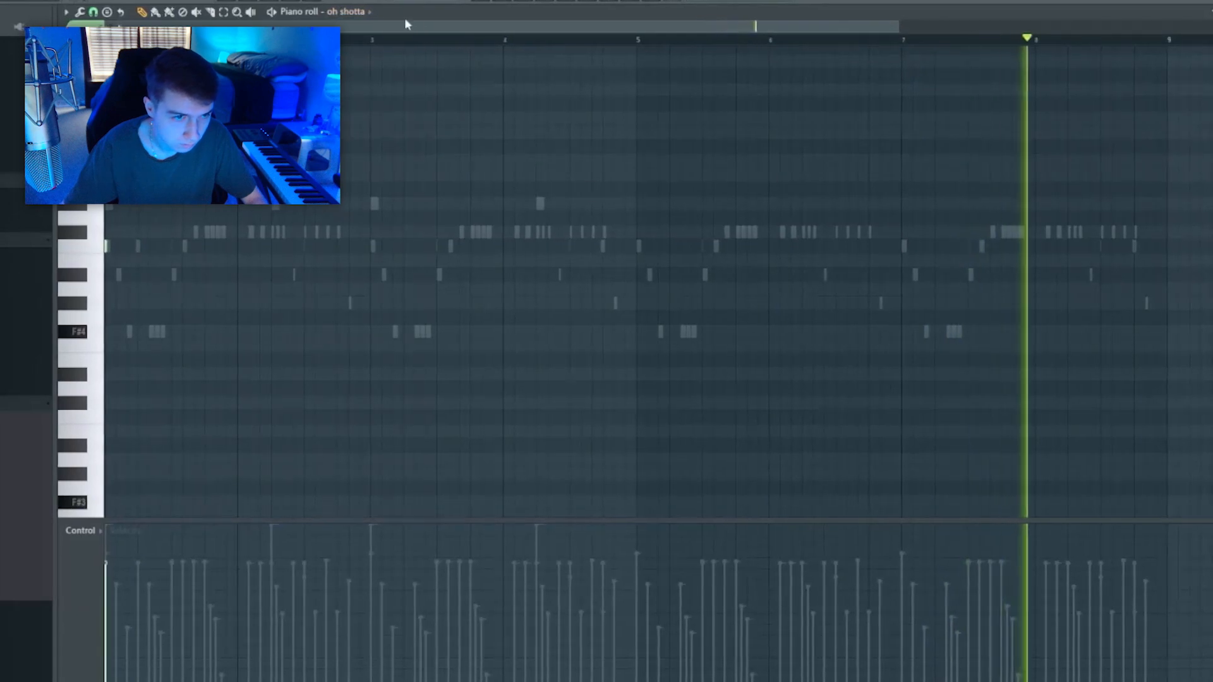
click(369, 12)
click(367, 97)
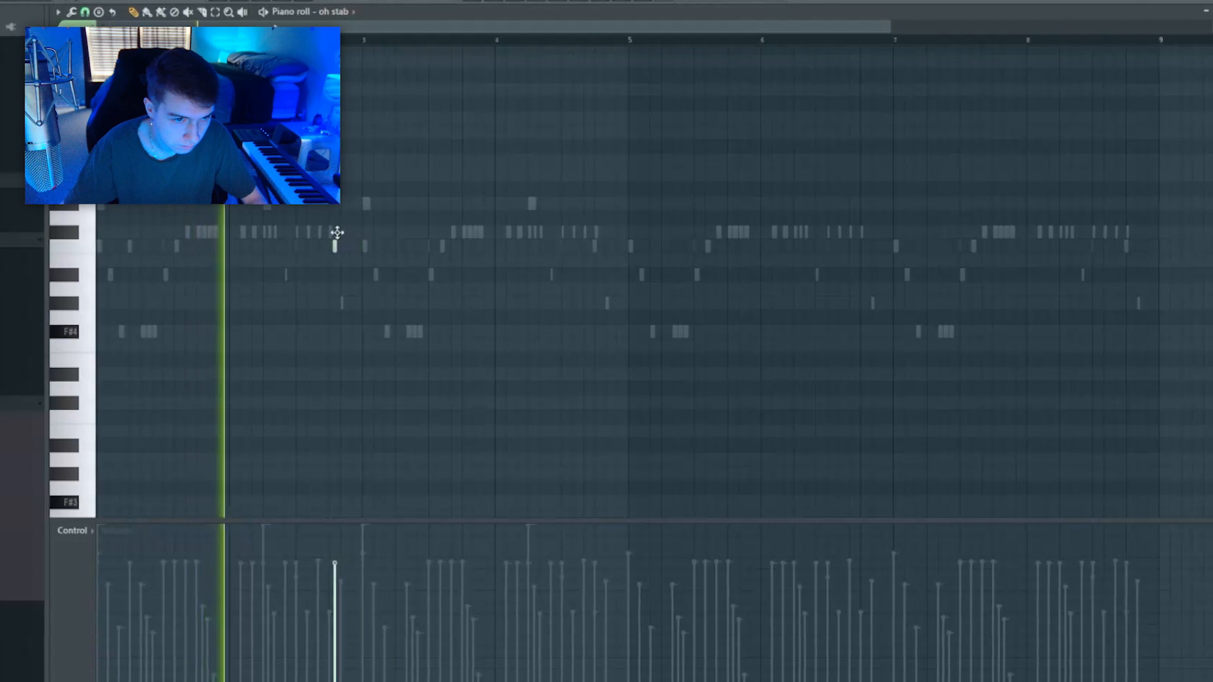
drag(326, 245, 849, 306)
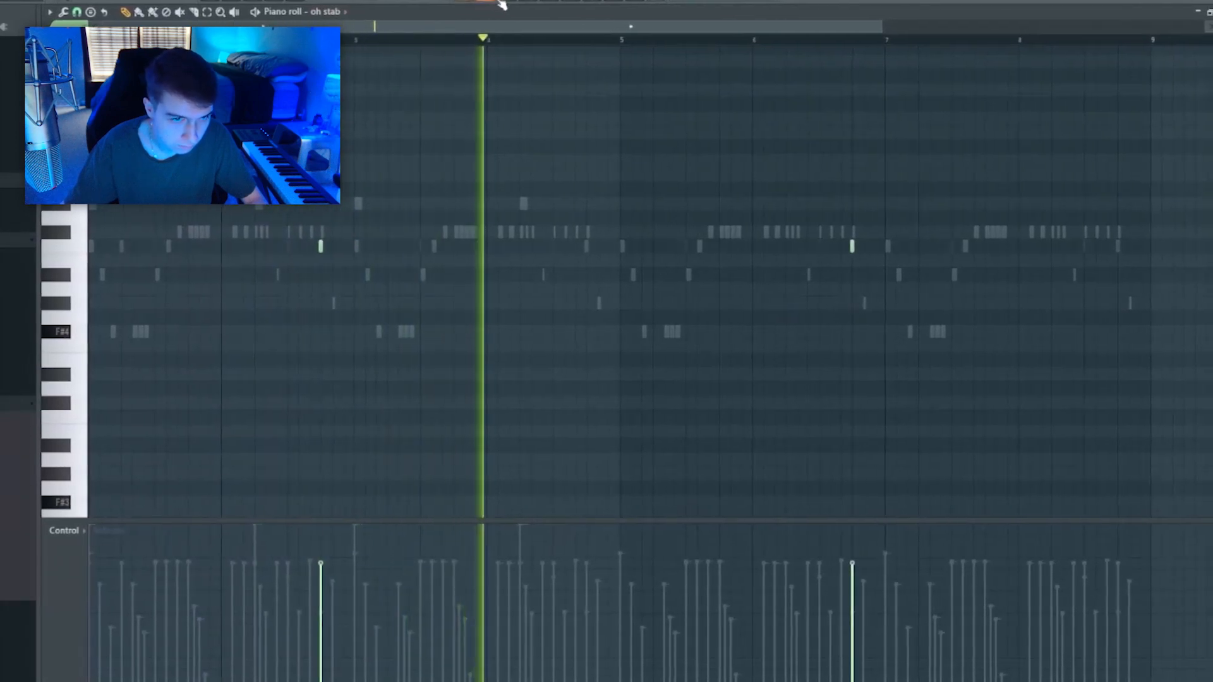
Add short 808 wave notes in the second half of bar 4 and raise three of them two octaves to D#7
key(F6)
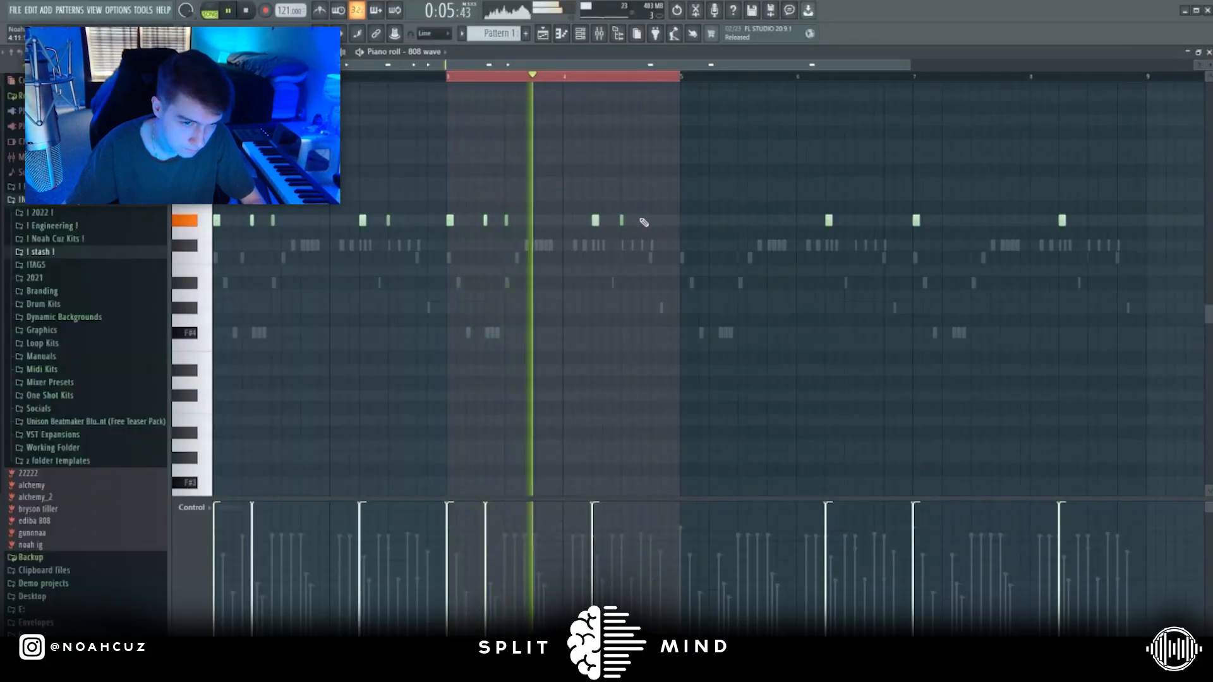
click(631, 220)
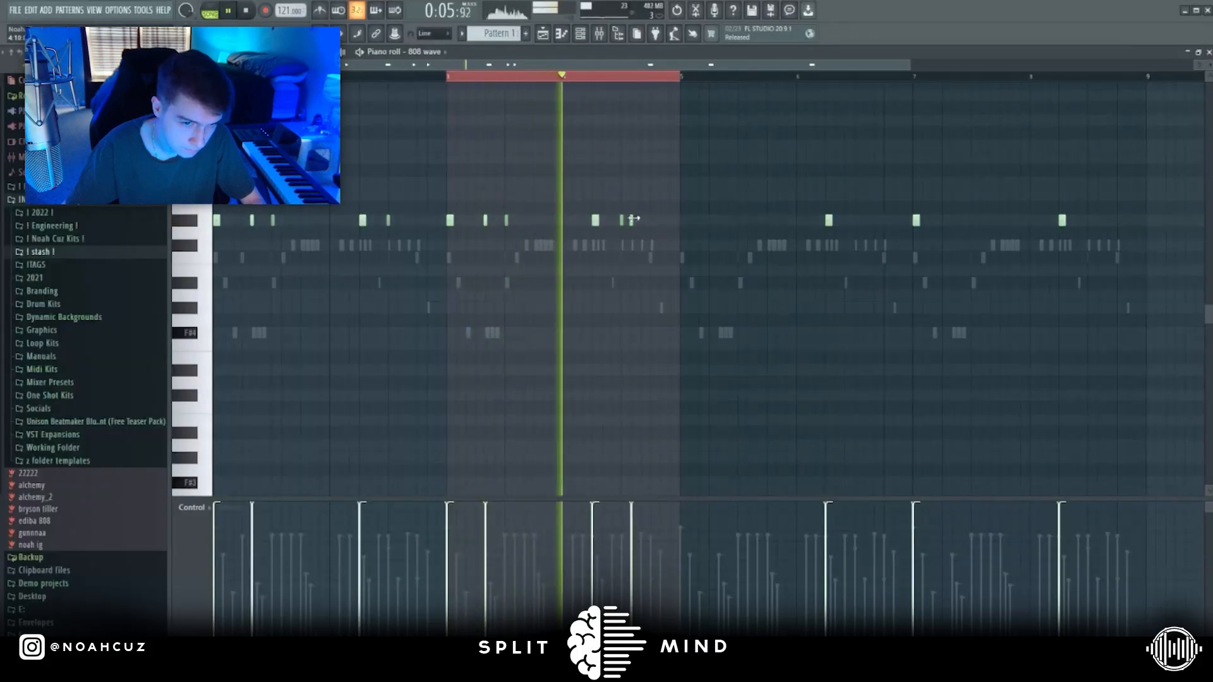
click(651, 221)
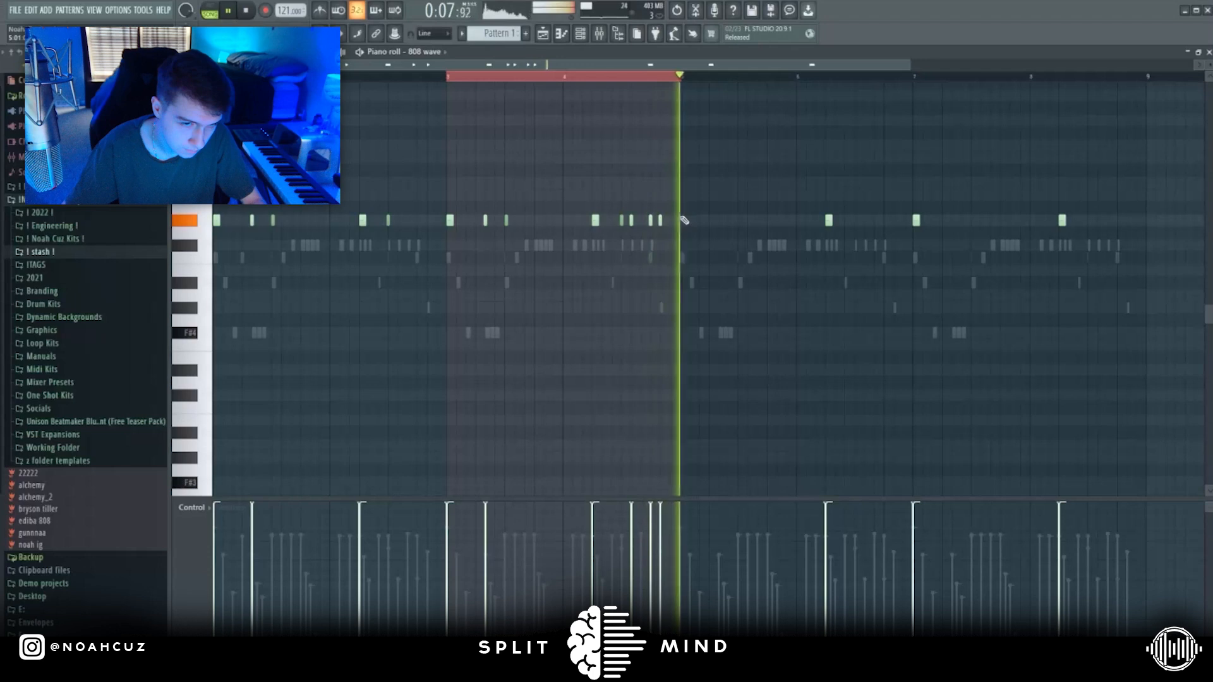
ctrl+drag(671, 219, 628, 233)
key(ctrl+Up)
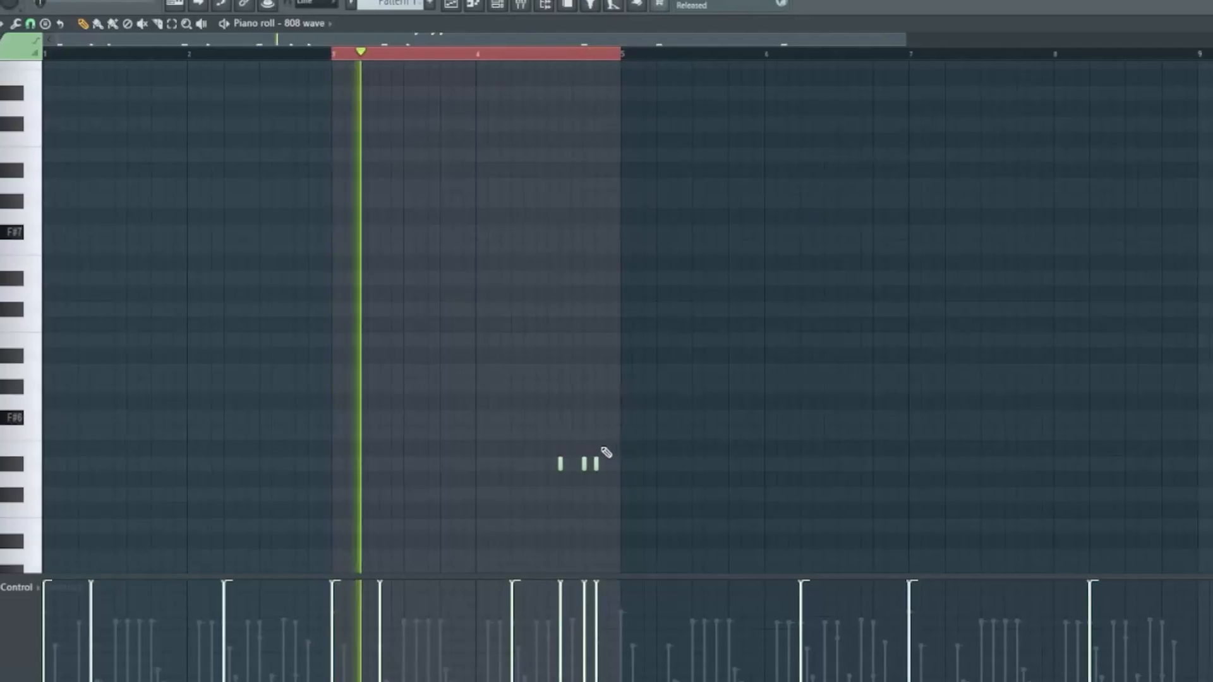
ctrl+drag(619, 446, 484, 515)
key(ctrl+Up)
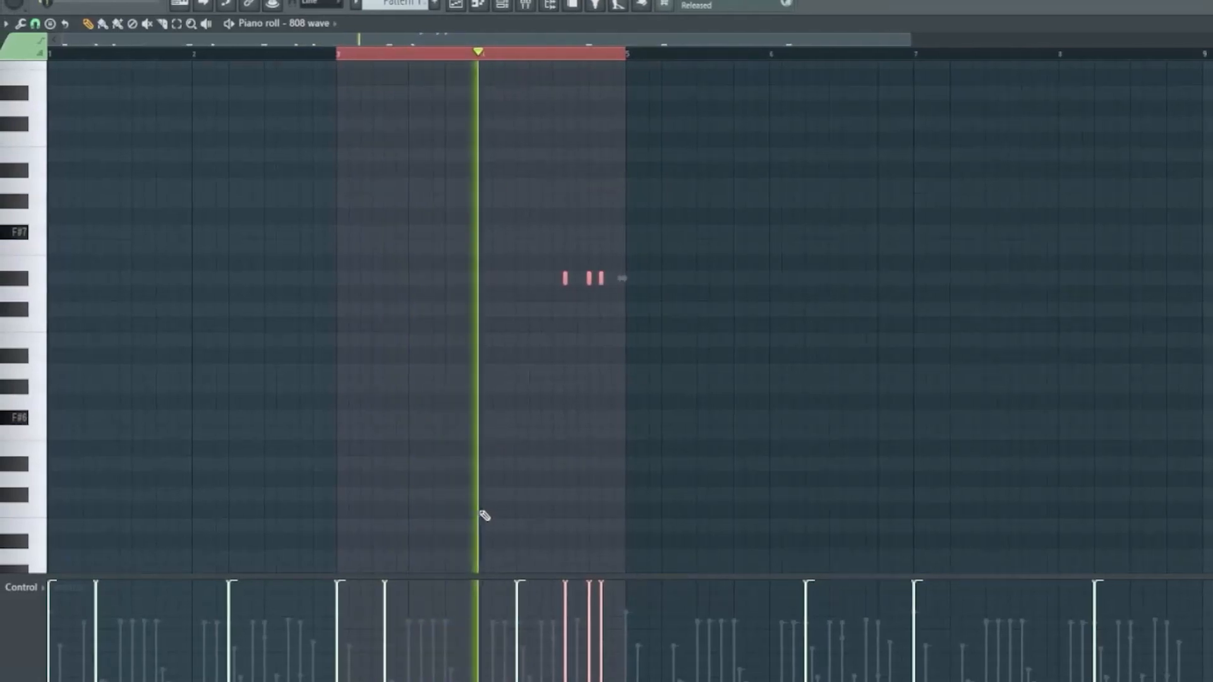
Stagger the bar 4 808 notes by octaves, raising one to D#8 and lowering the last one to D#6
ctrl+drag(612, 276, 582, 282)
click(583, 278)
key(ctrl+Up)
ctrl+click(613, 278)
key(ctrl+Down)
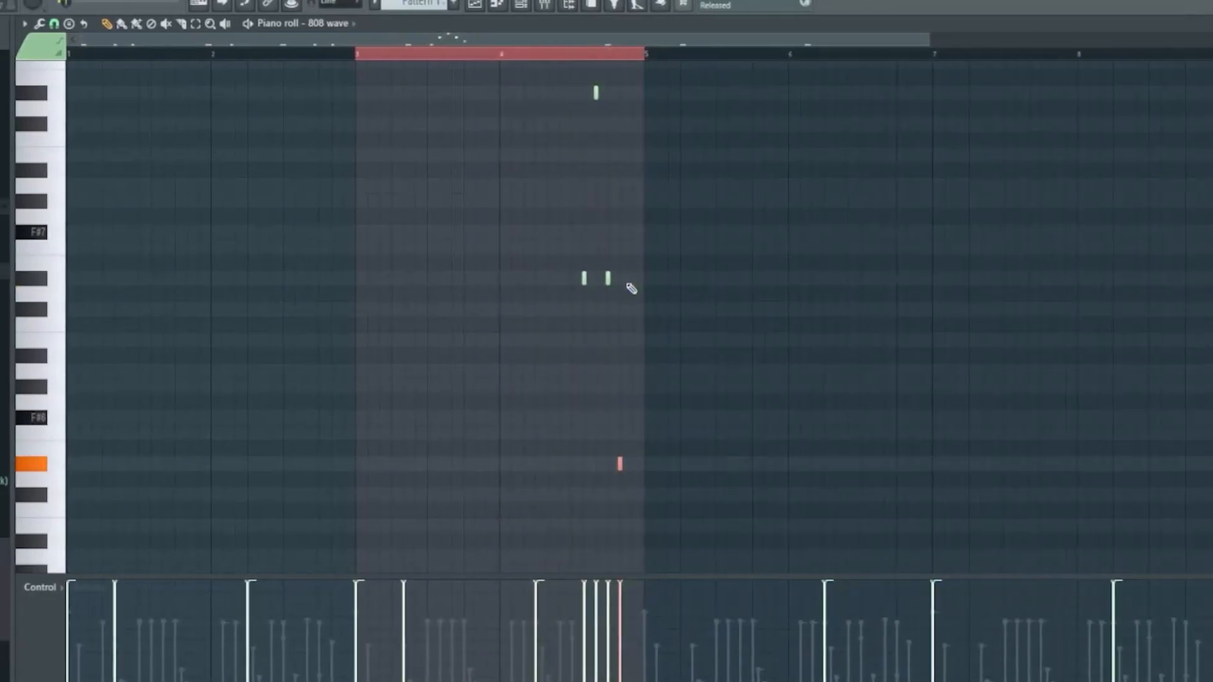
Rework the bar 4 808 notes into a run descending by octaves from D#8
ctrl+drag(594, 257, 568, 287)
key(ctrl+Up)
key(ctrl+Up)
scroll(588, 290, up, 5)
ctrl+click(714, 299)
Lower the first note of the bar 4 808 wave run from the upper octave to A#6
ctrl+drag(537, 115, 970, 388)
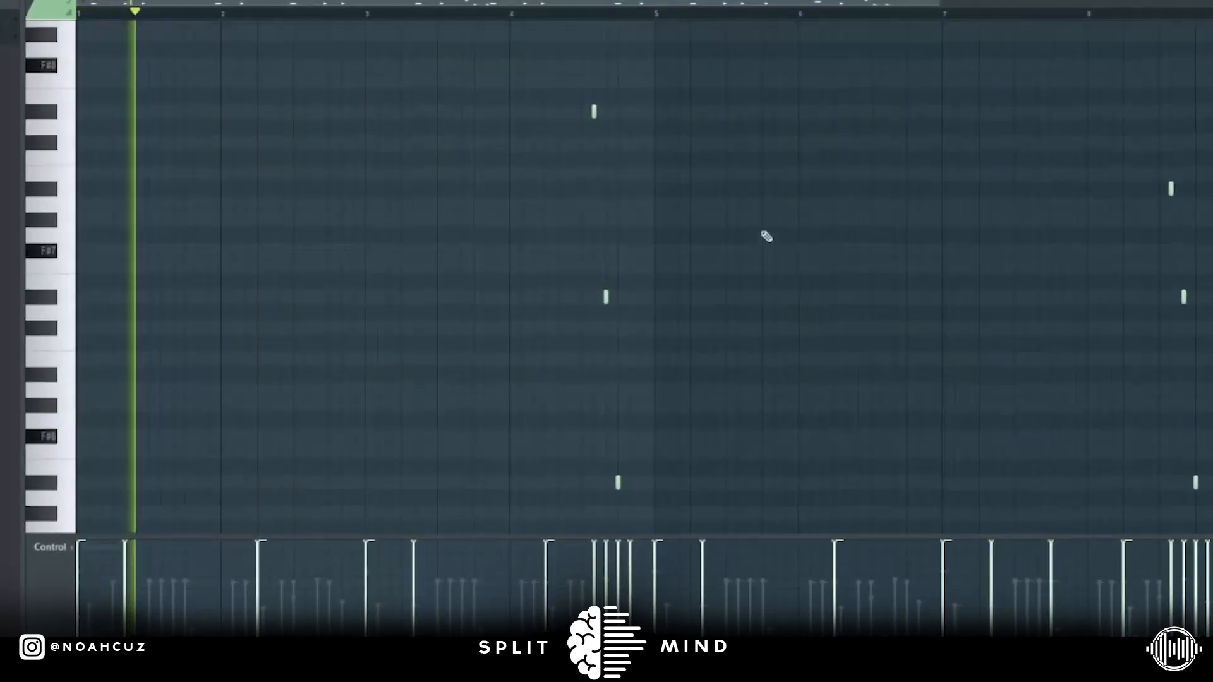
ctrl+drag(645, 238, 567, 362)
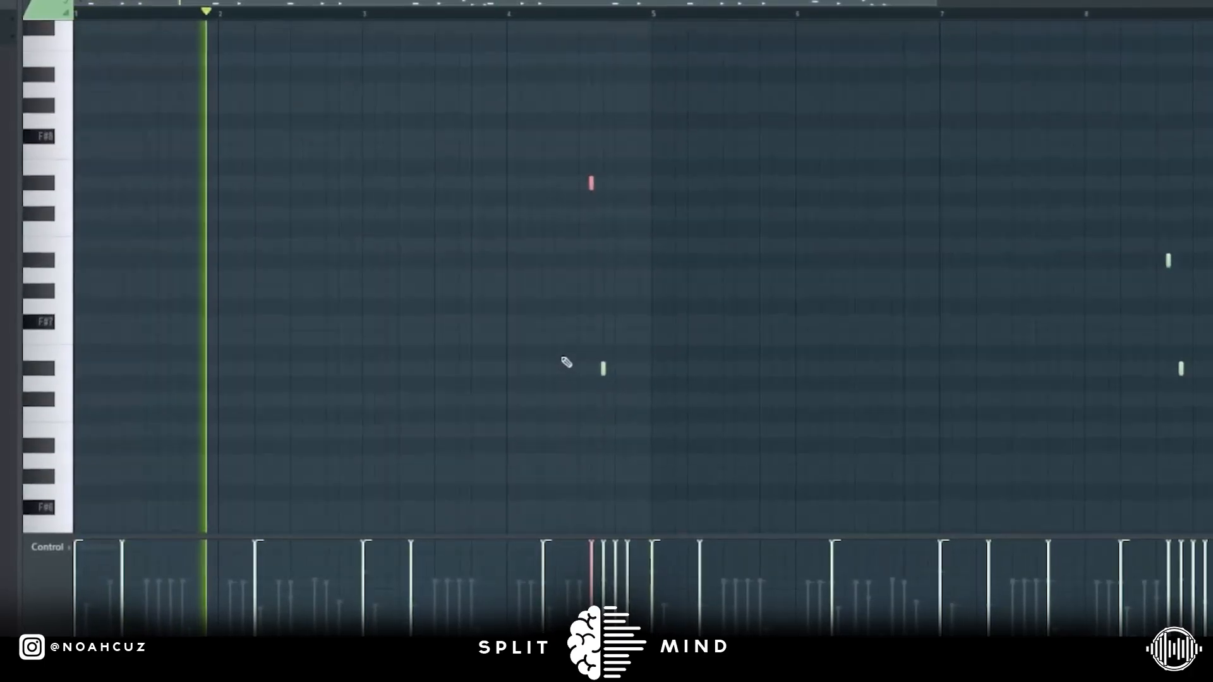
key(shift+Down)
key(shift+Down)
key(shift+Down)
key(shift+Down)
key(shift+Down)
key(ctrl+Down)
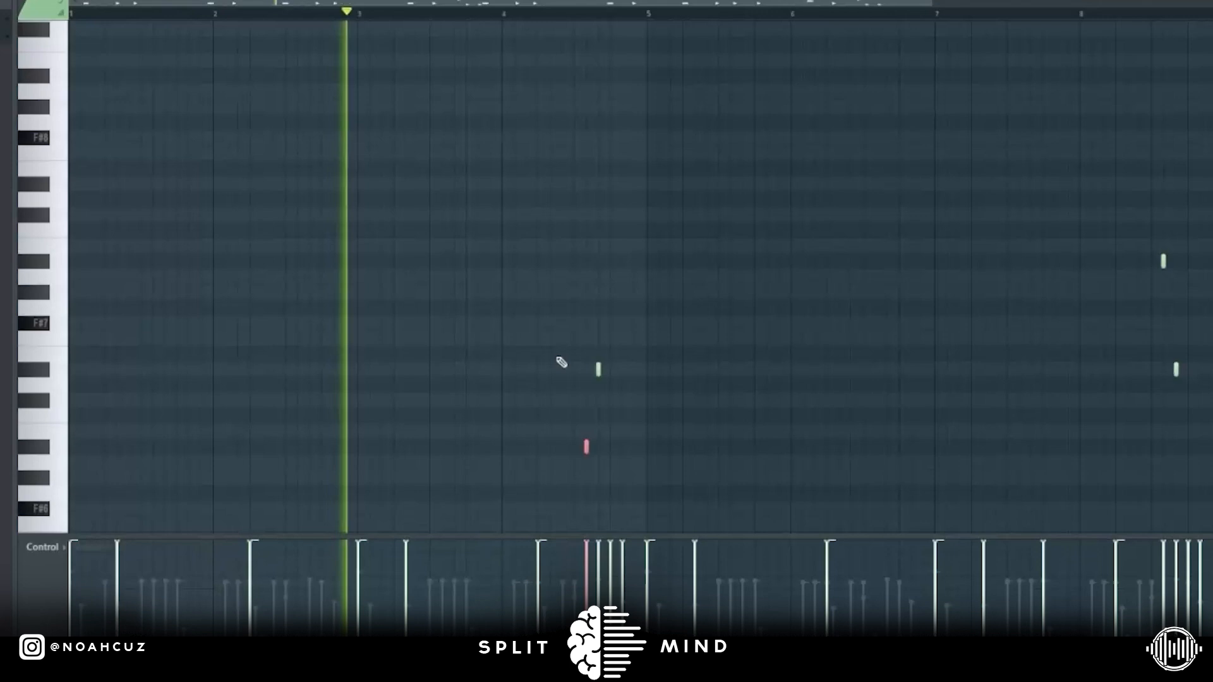
Transpose the first three notes of the bar 4 808 wave run down one octave
scroll(747, 341, down, 6)
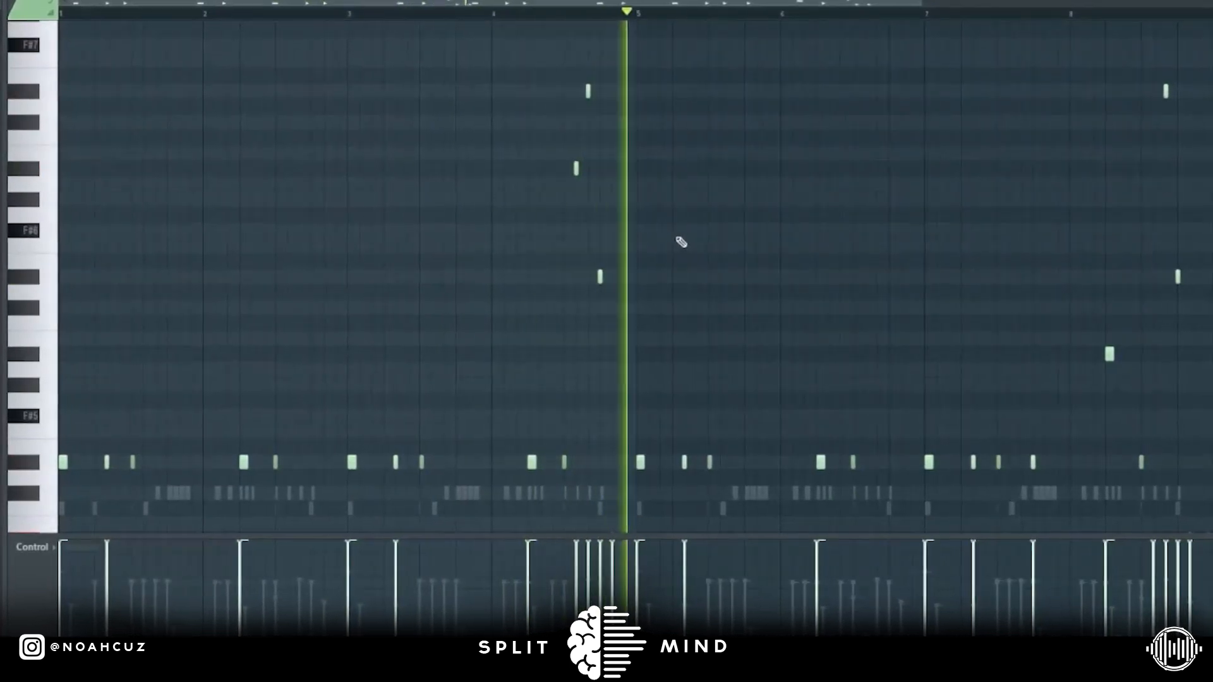
ctrl+drag(623, 309, 564, 69)
scroll(621, 211, up, 1)
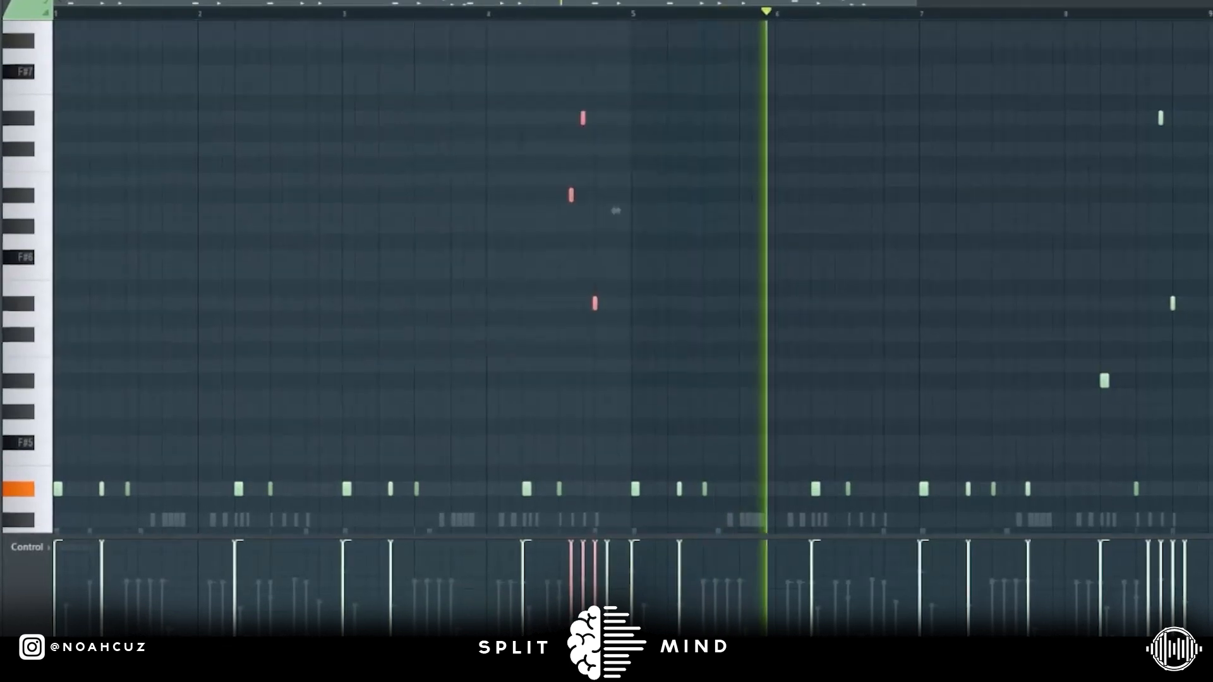
key(ctrl+Down)
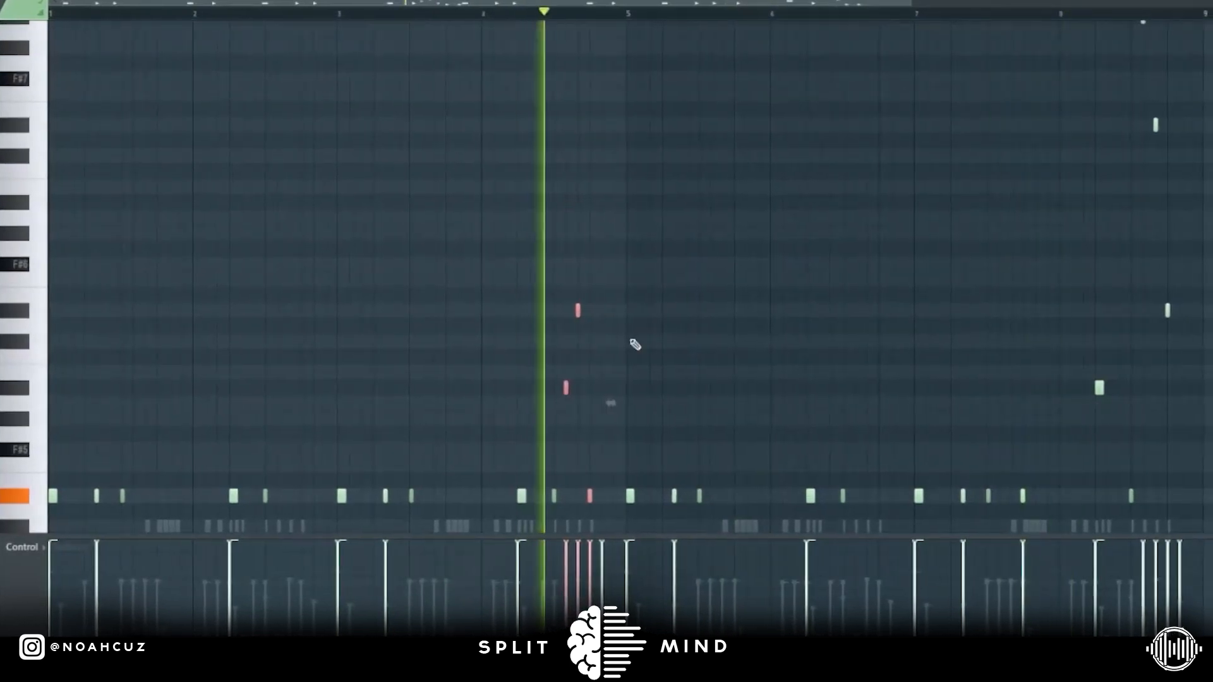
scroll(682, 320, down, 3)
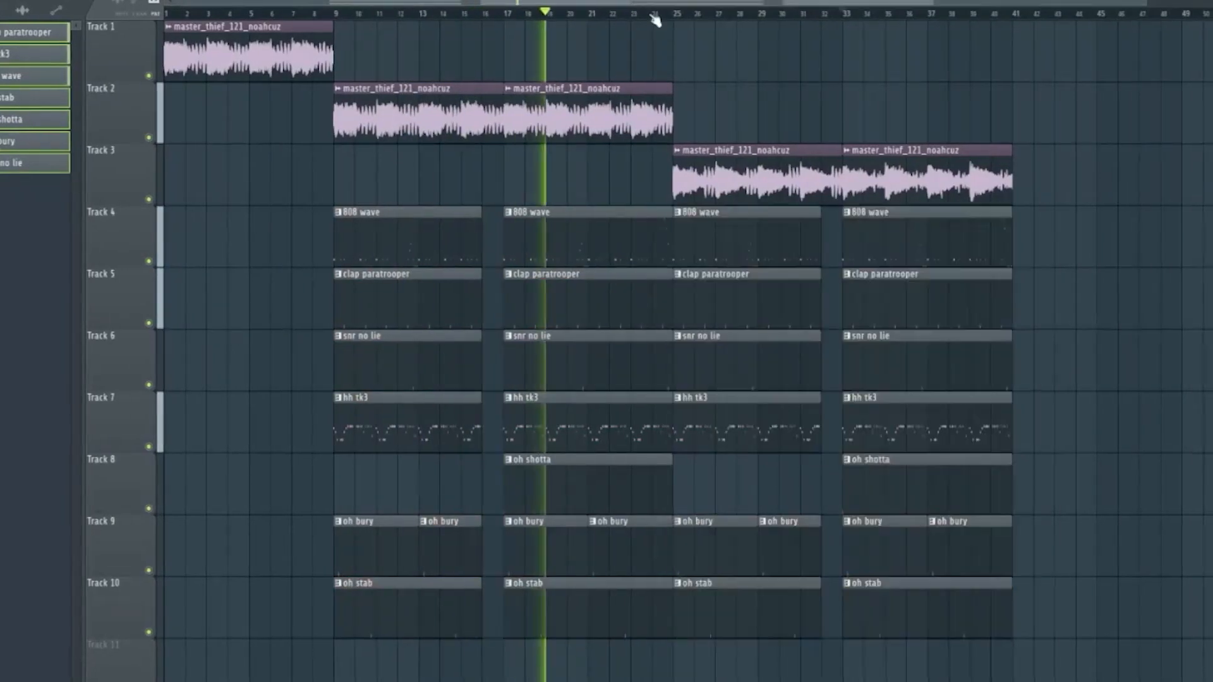
Remove the snr no lie, oh bury and oh stab clips at bar 25, and extend the first section's drum clips back to bar 9
right_click(941, 559)
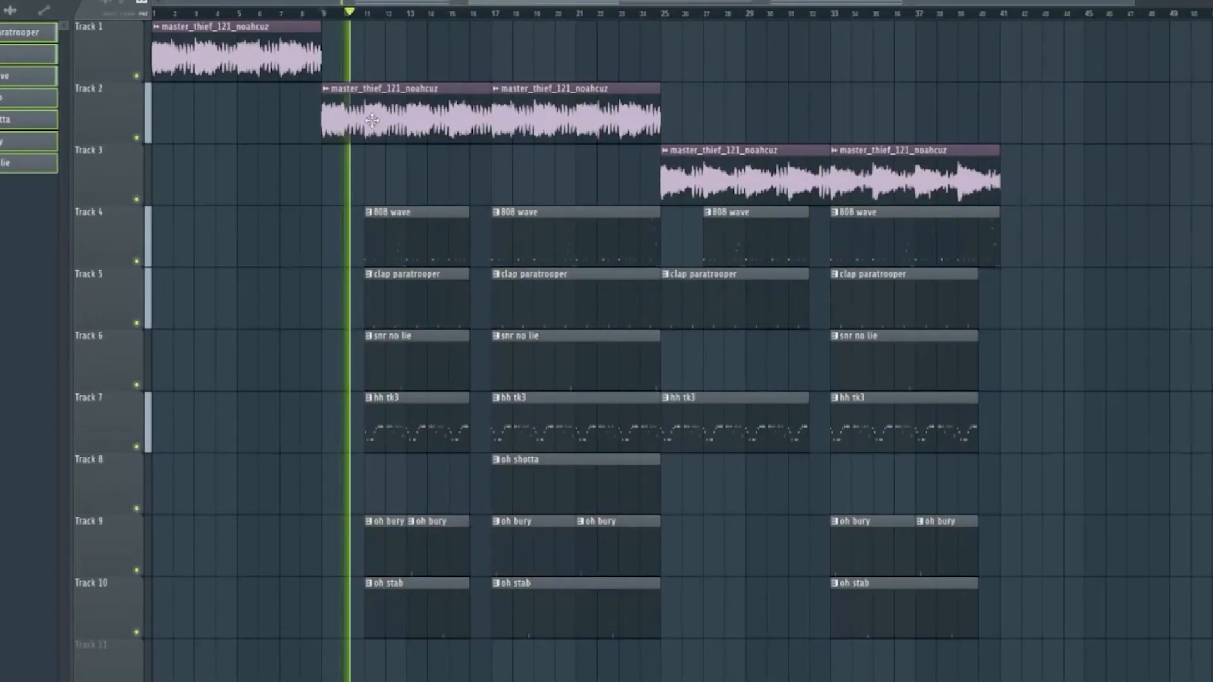
drag(366, 297, 342, 297)
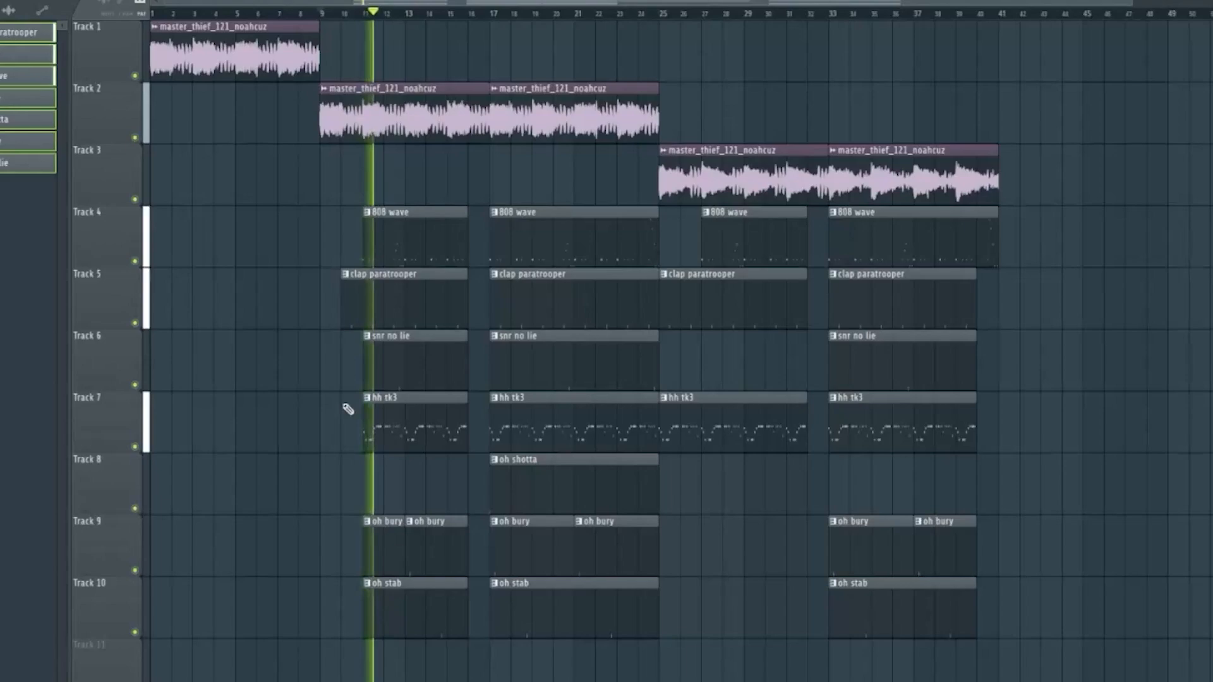
key(ctrl+z)
drag(368, 218, 279, 610)
drag(364, 241, 319, 240)
key(ctrl+d)
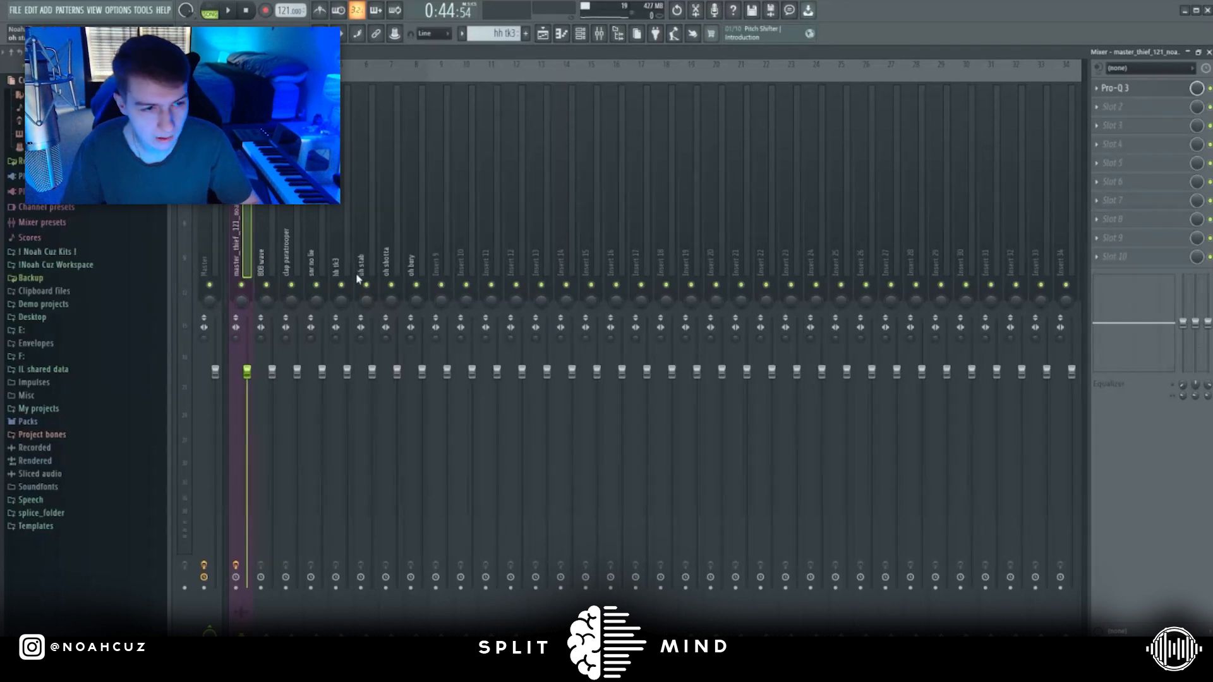
Balance the mix by muting the 808 wave track, raising the melody and clap paratrooper levels, and lowering snr no lie and hh tk3
key(space)
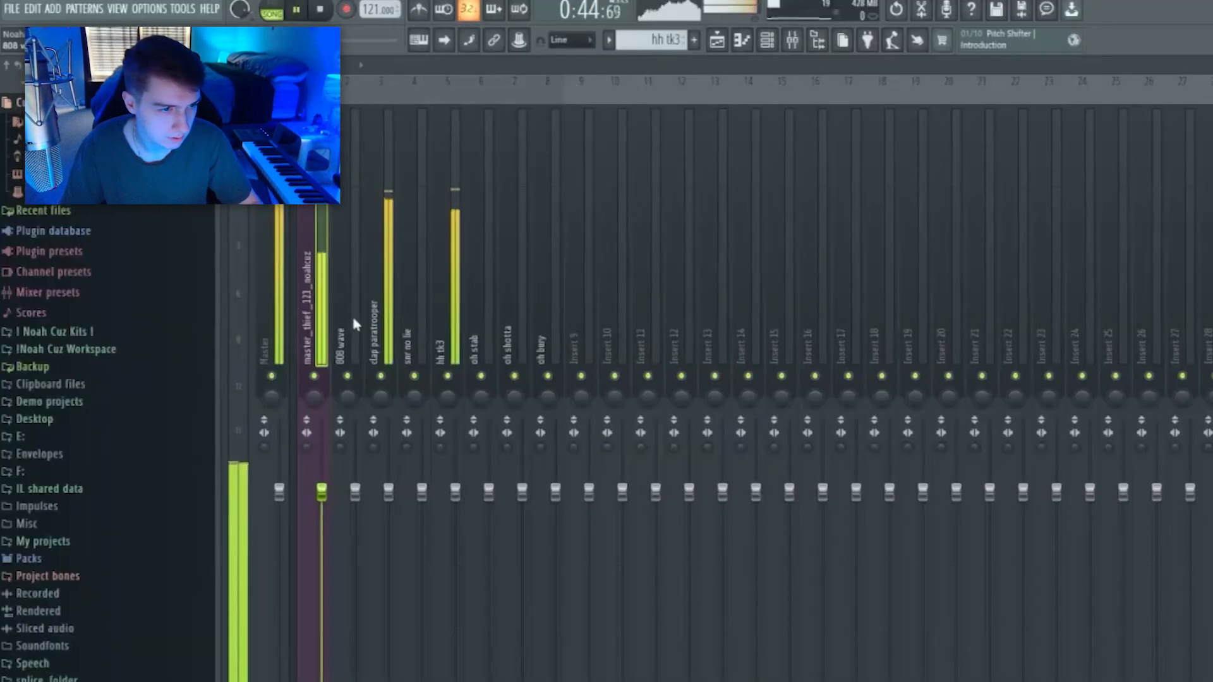
click(266, 285)
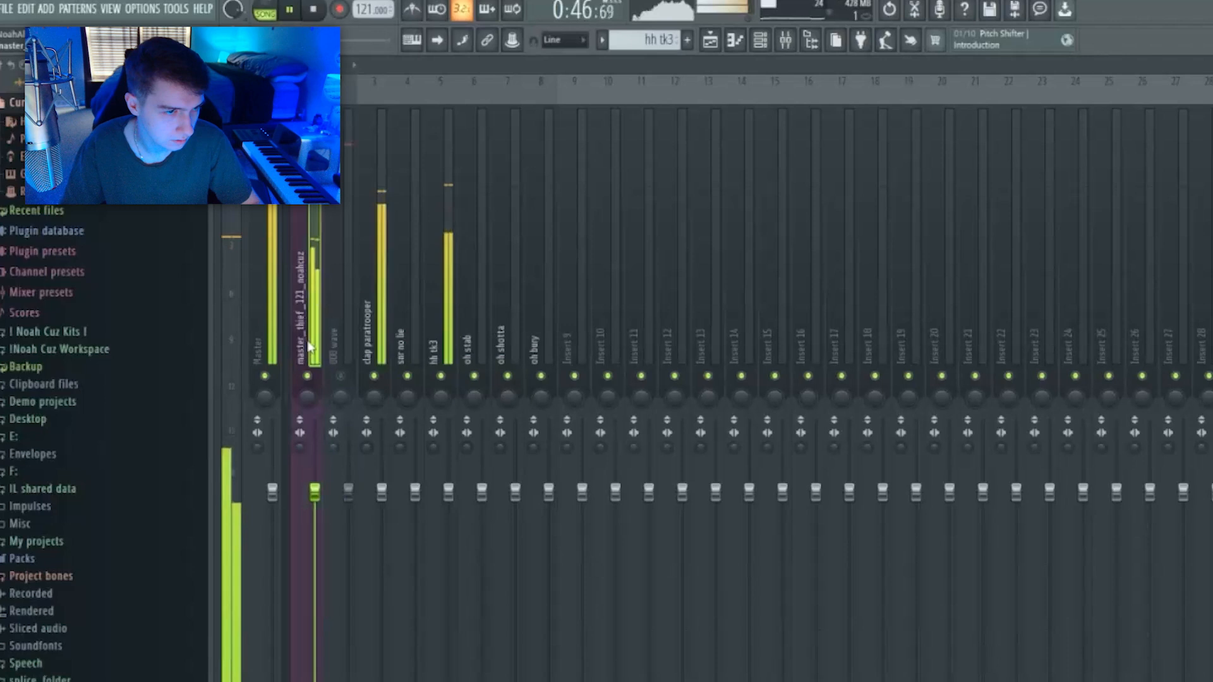
drag(316, 492, 317, 478)
drag(411, 493, 371, 485)
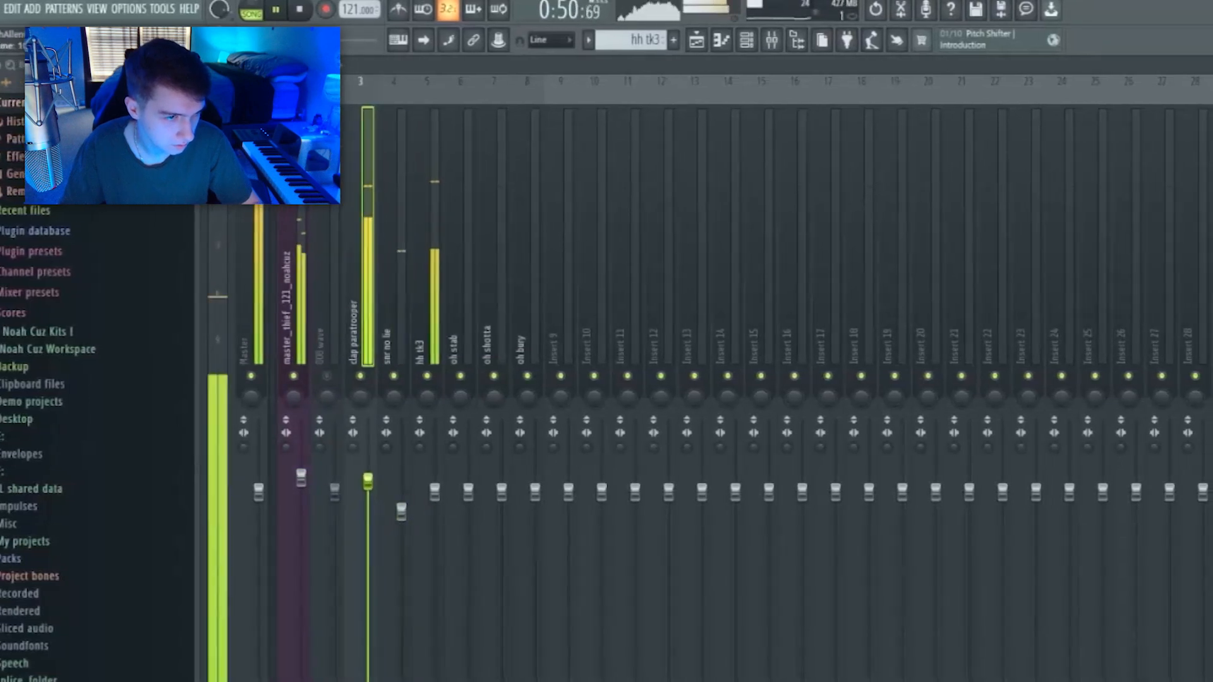
click(419, 346)
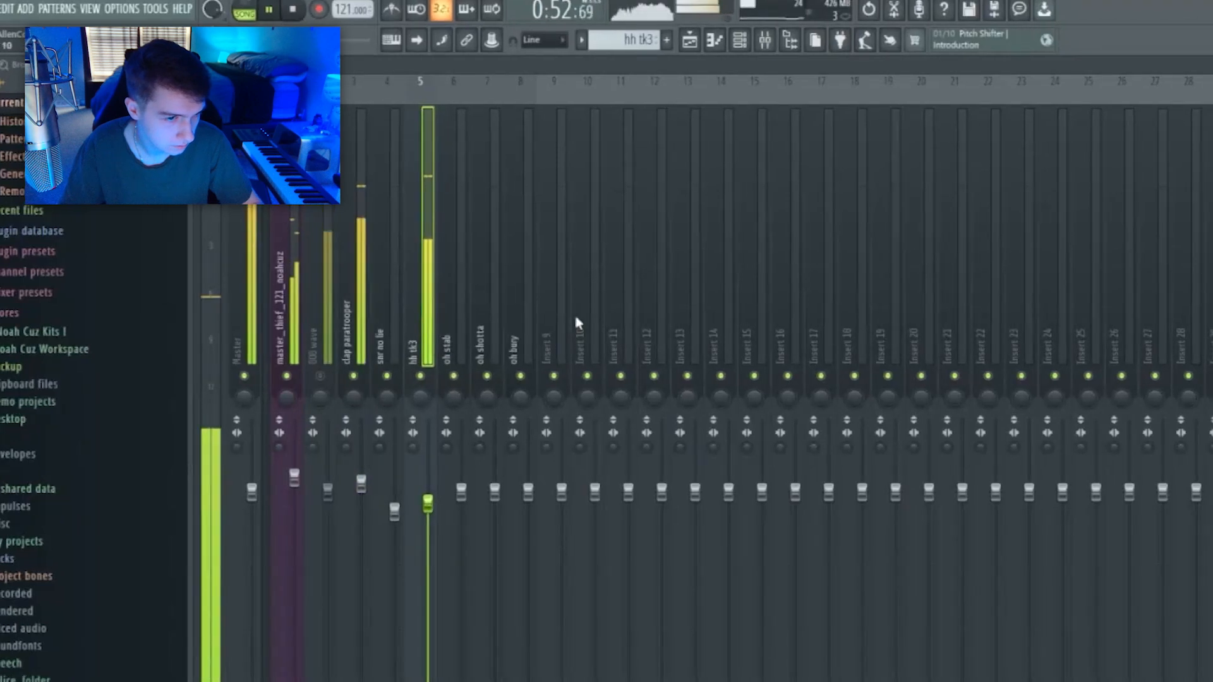
Load the REVERB mixer track state onto insert 10 and the ambient hi hat state onto insert 11
right_click(589, 345)
mouse_move(676, 173)
click(786, 558)
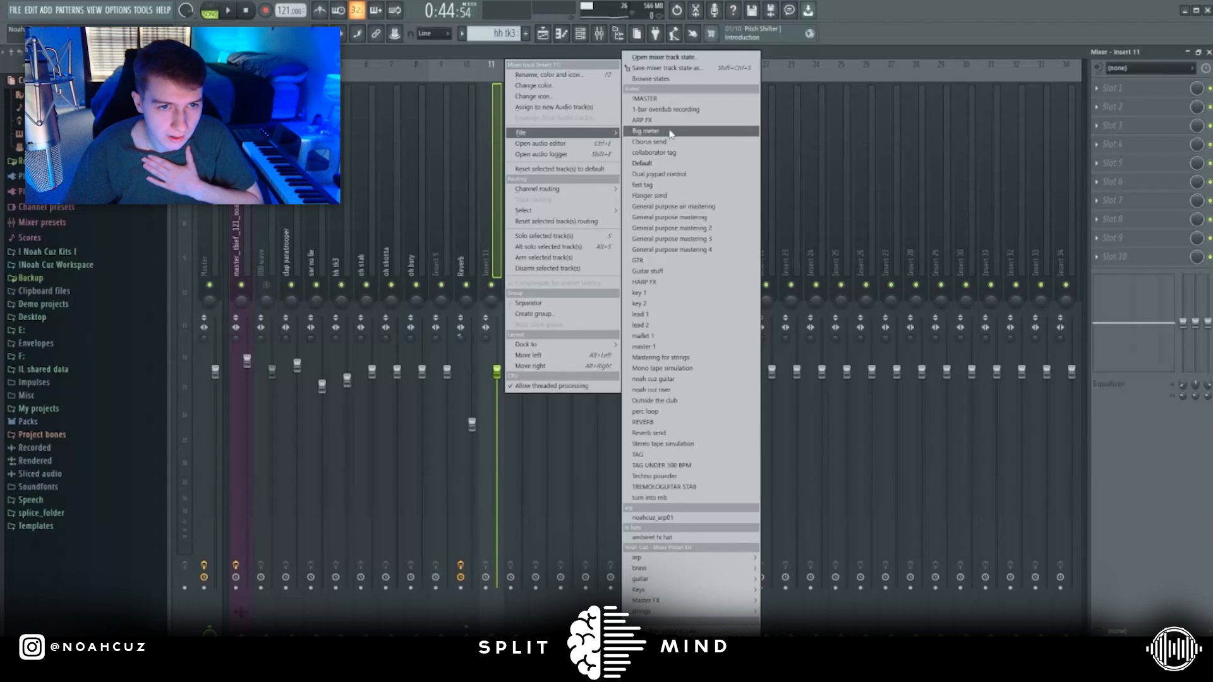
click(660, 537)
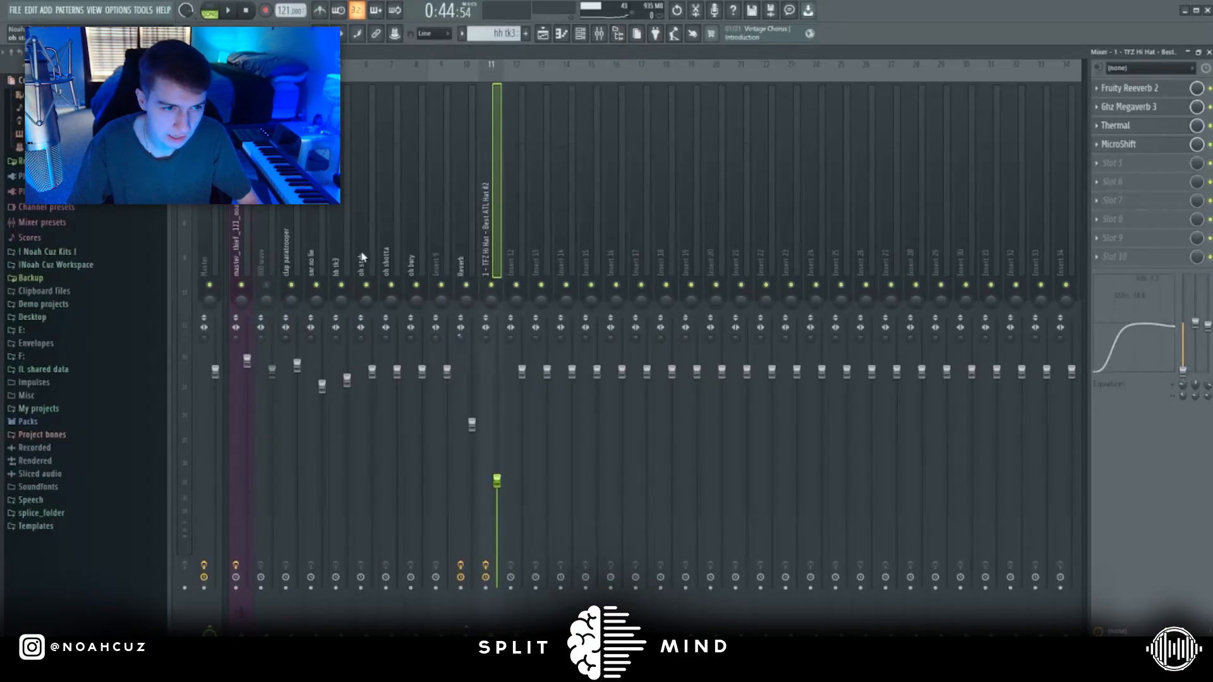
Select the hh tk3 mixer track
click(347, 253)
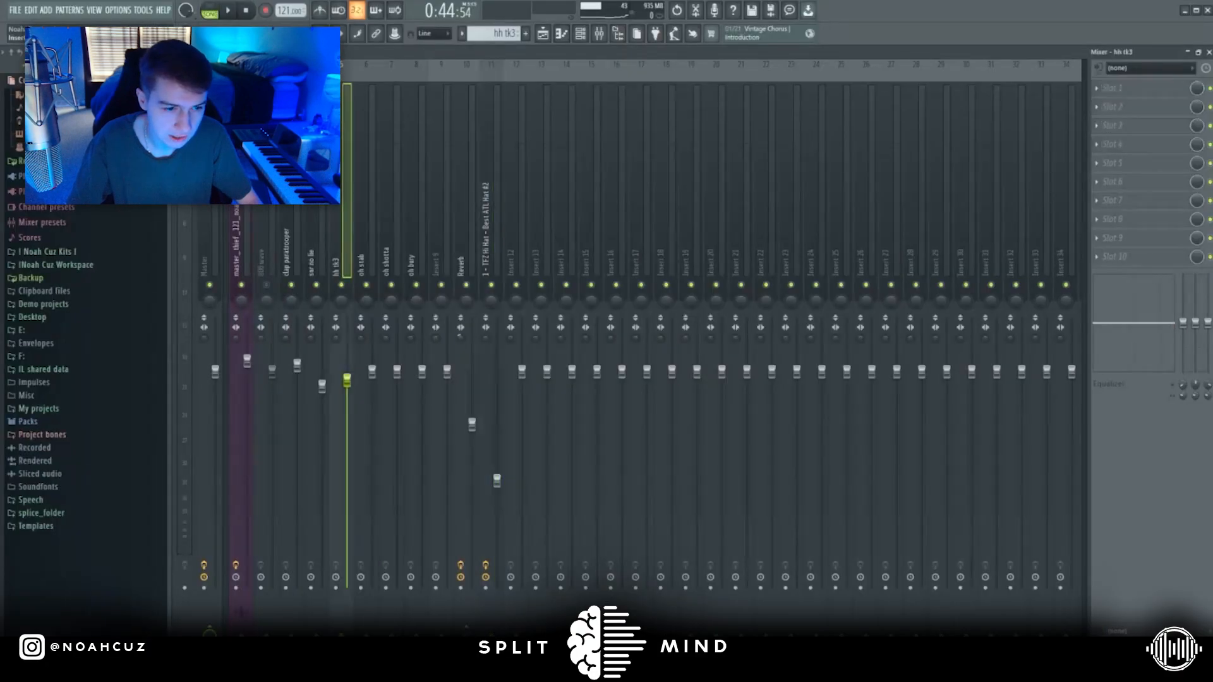